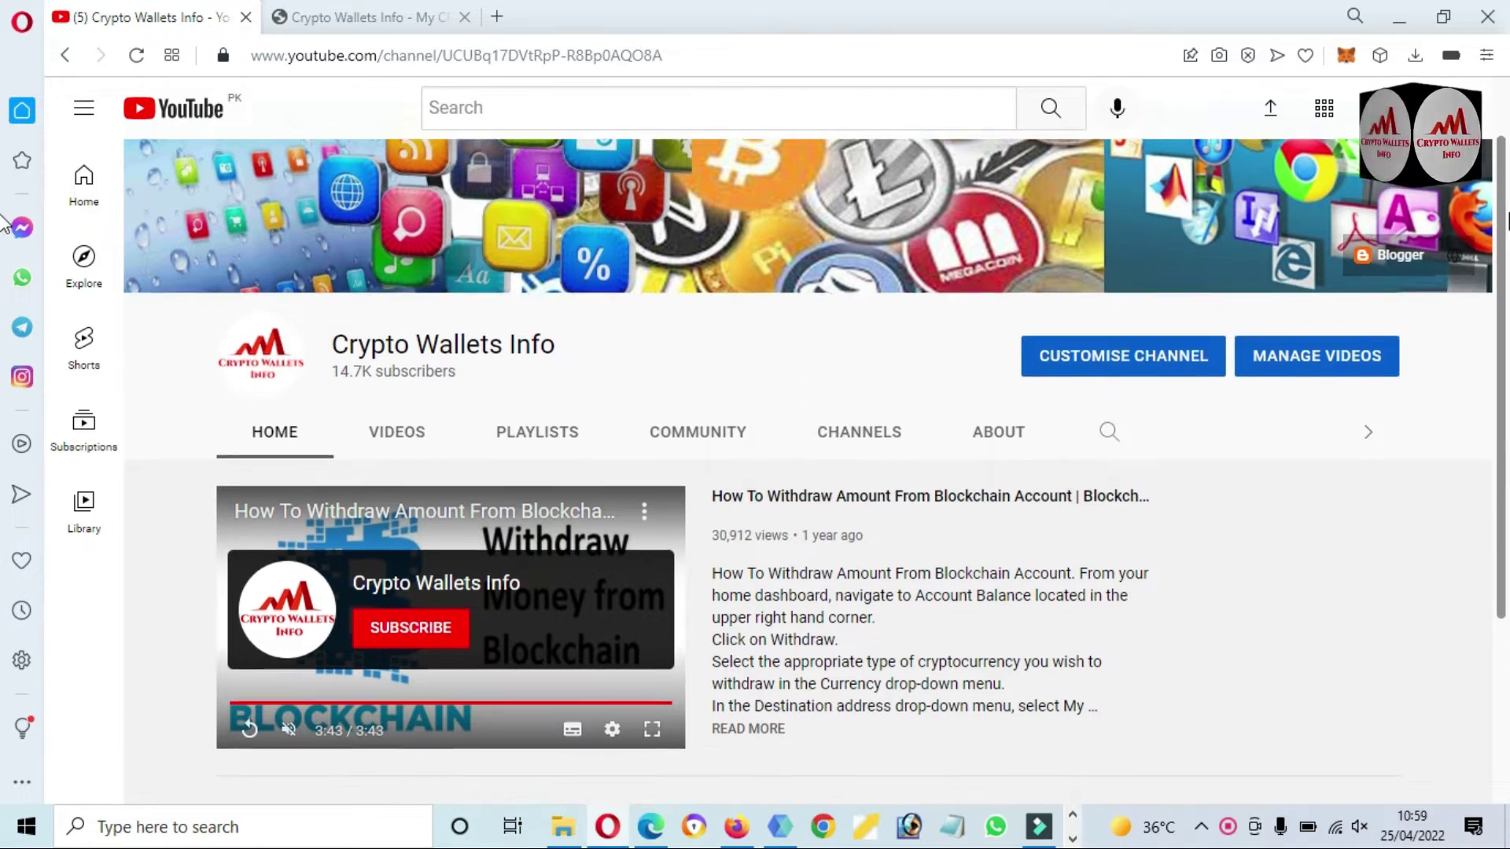
Step: From the Crypto Wallets Info site, open coinmarketcap.com in a new tab
{"action": "left_click_drag", "start_coordinate": [1501, 185], "coordinate": [1505, 454]}
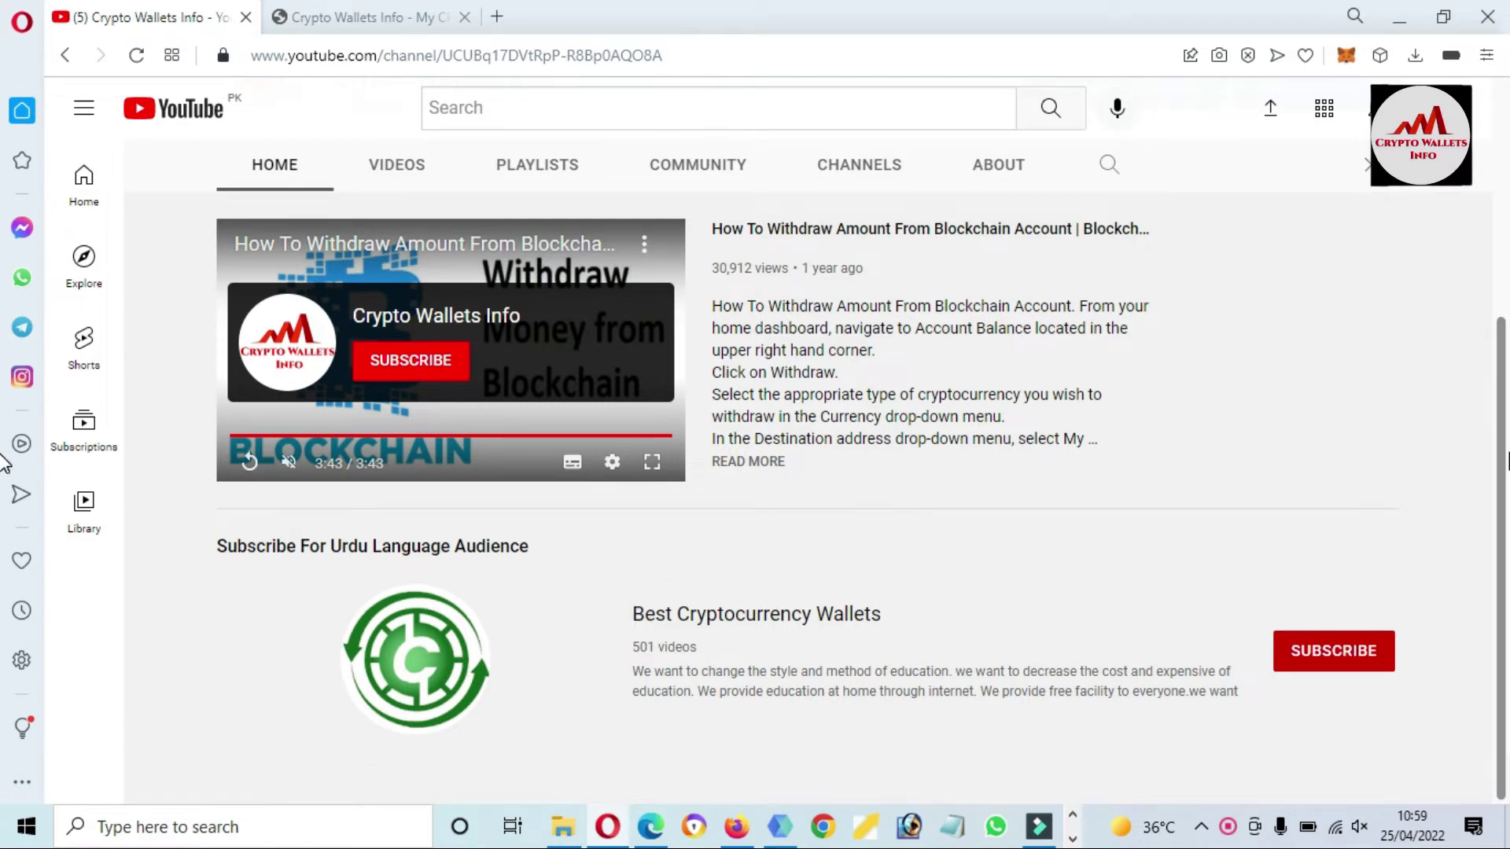
{"action": "scroll", "coordinate": [1468, 434], "scroll_direction": "up", "scroll_amount": 5}
{"action": "left_click", "coordinate": [369, 14]}
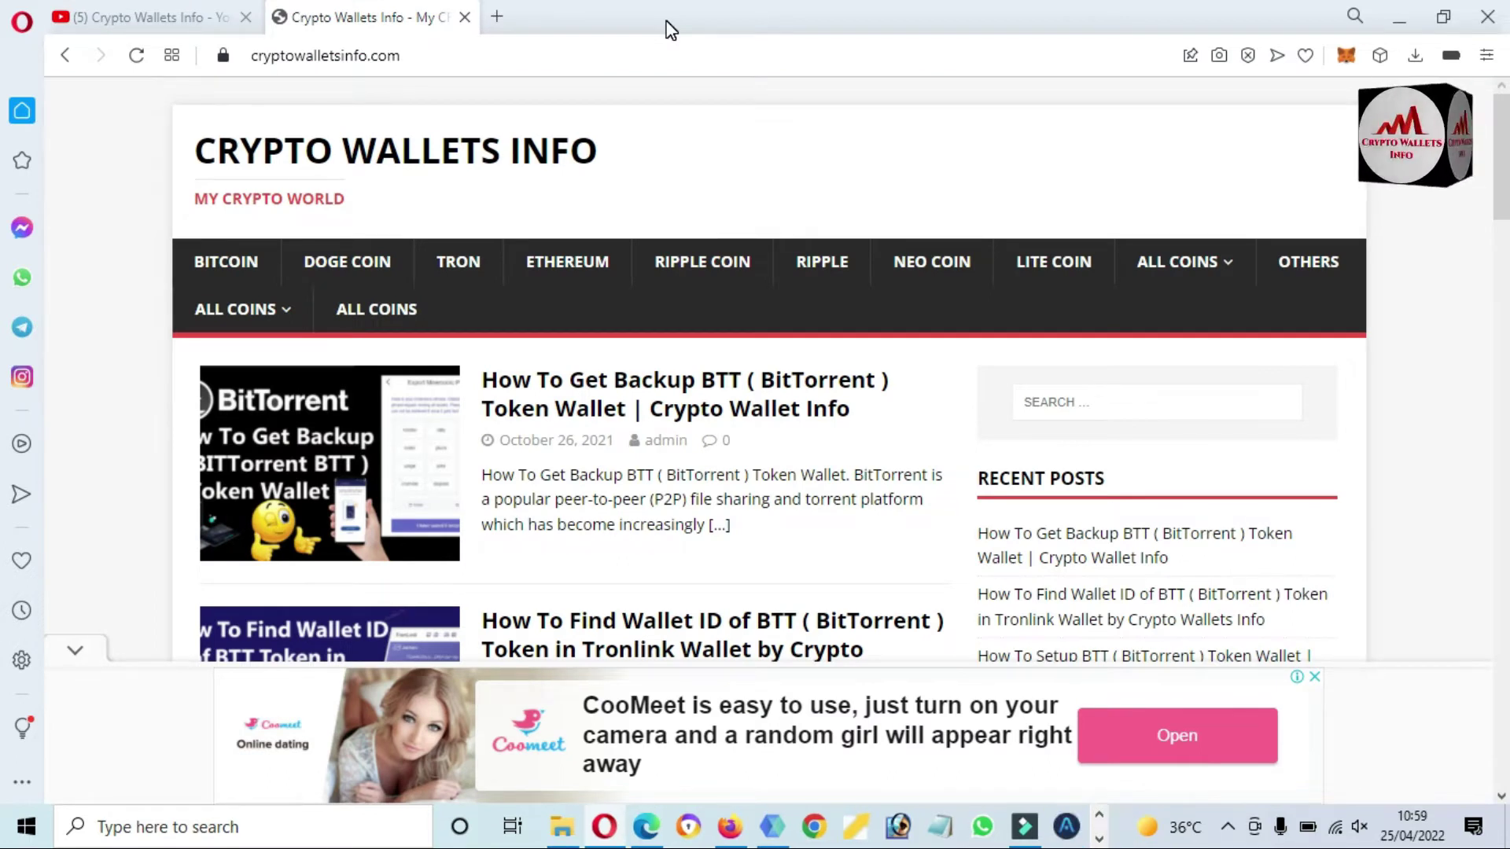
{"action": "left_click", "coordinate": [499, 18]}
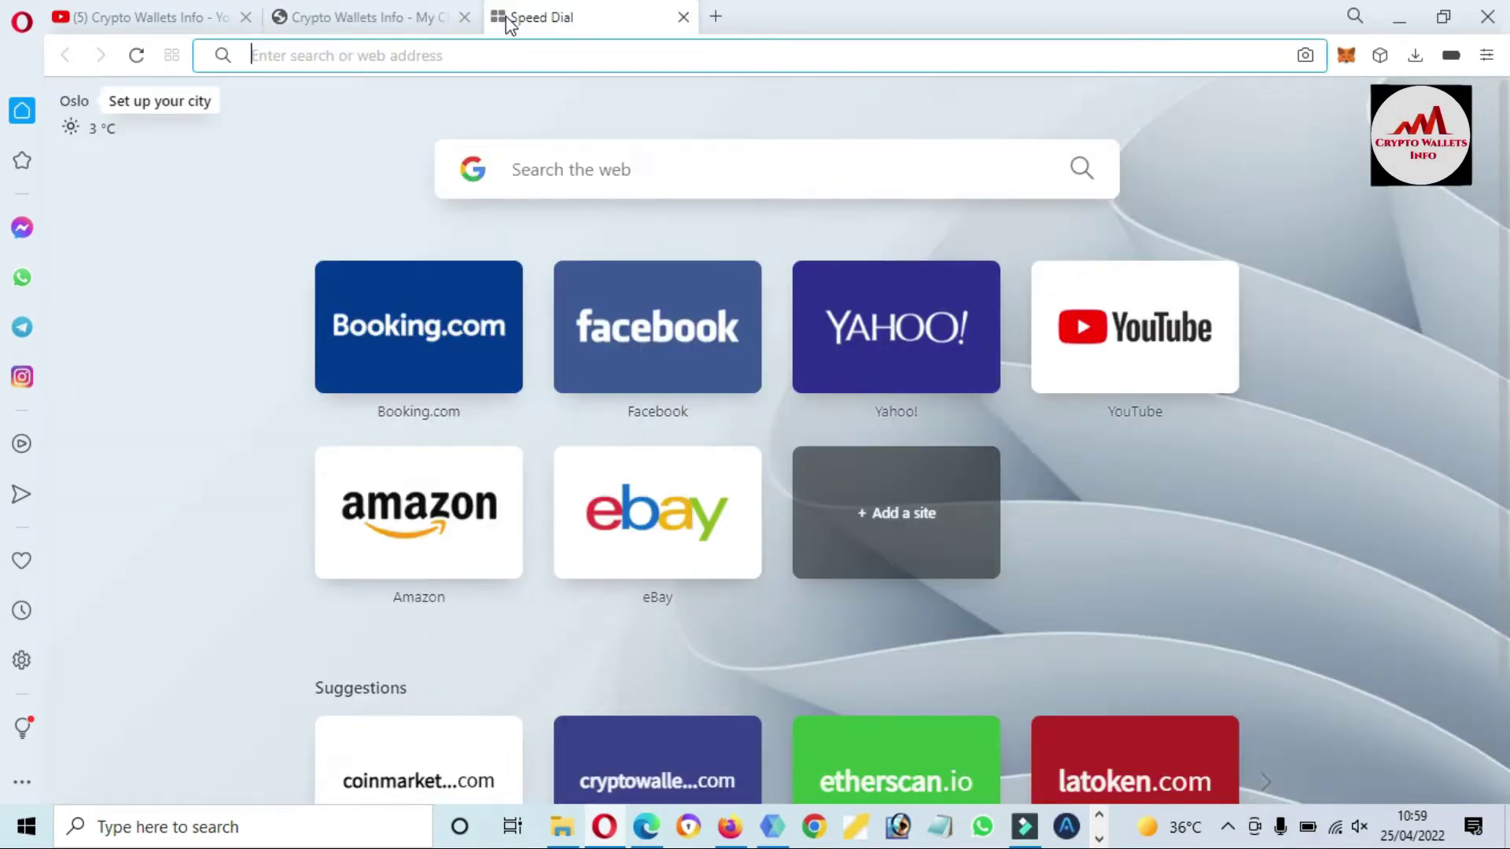
{"action": "type", "text": "coinmarketcap.com"}
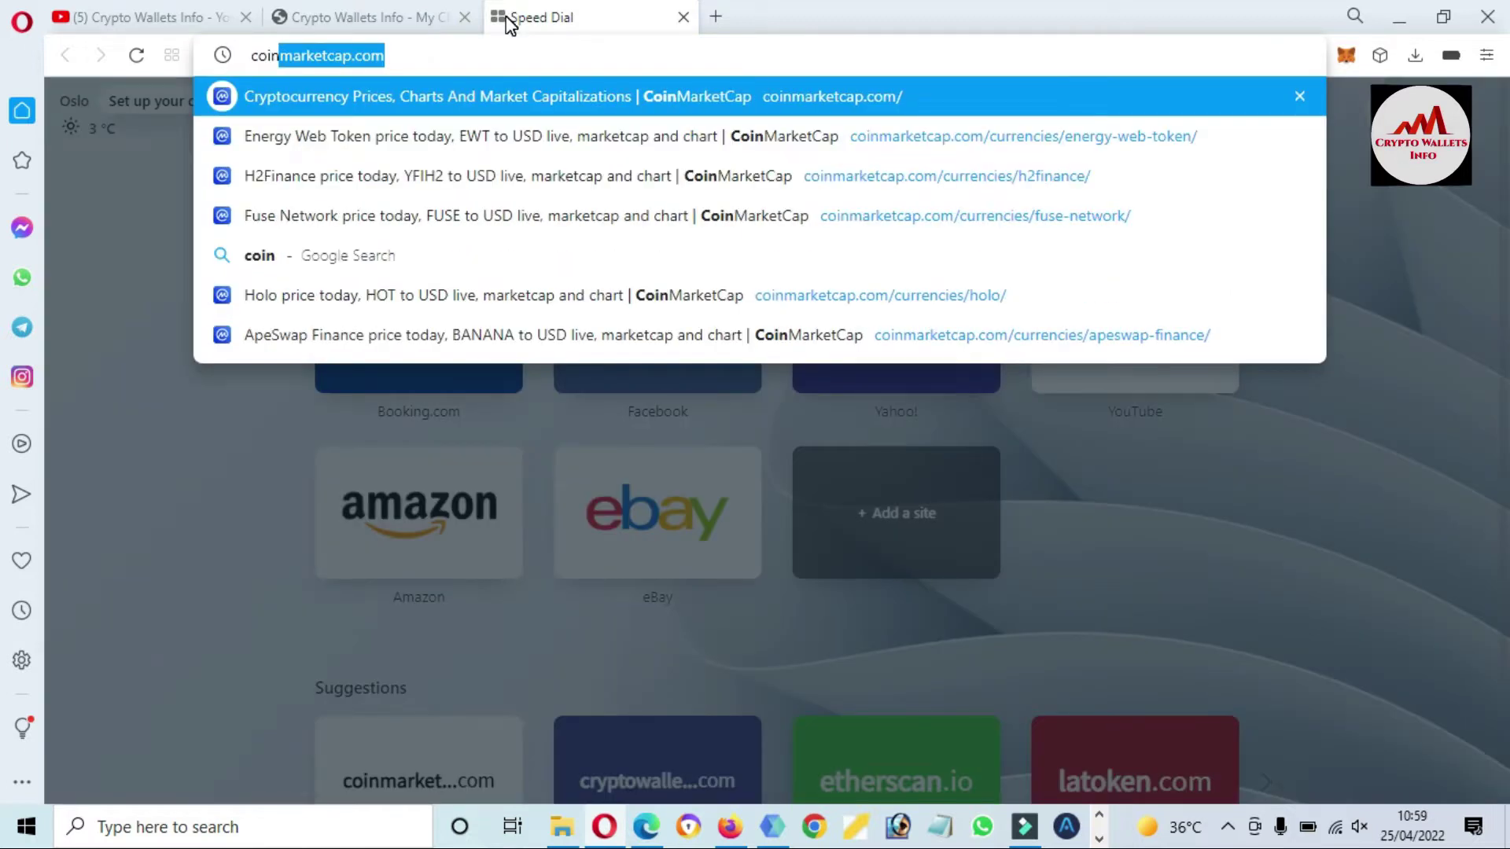
{"action": "left_click", "coordinate": [512, 91]}
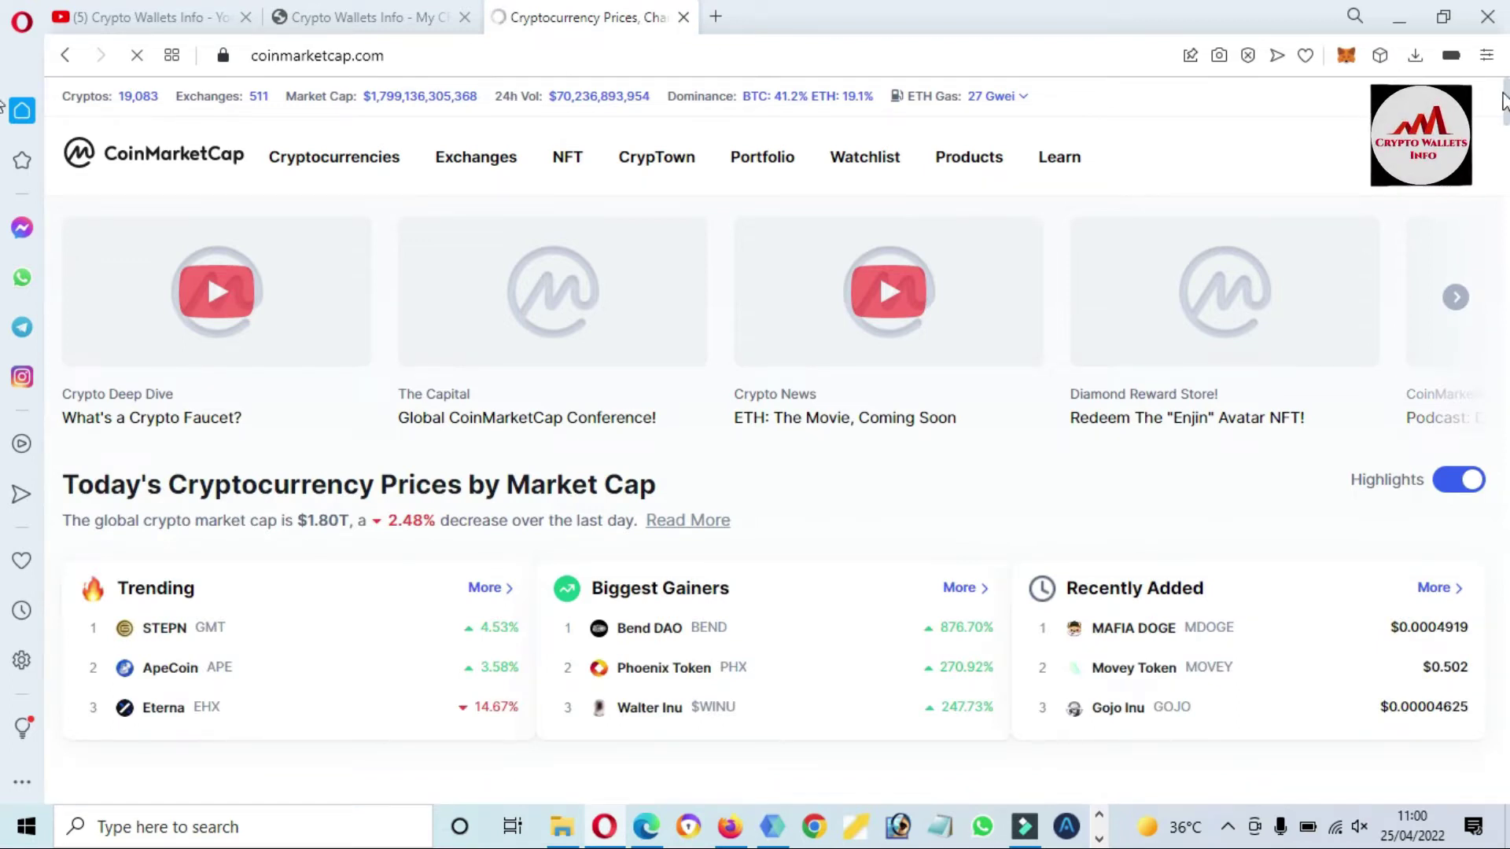
Step: Scroll down to the cryptocurrency price table and open the BNB coin page
{"action": "scroll", "coordinate": [4, 114], "scroll_direction": "down", "scroll_amount": 5}
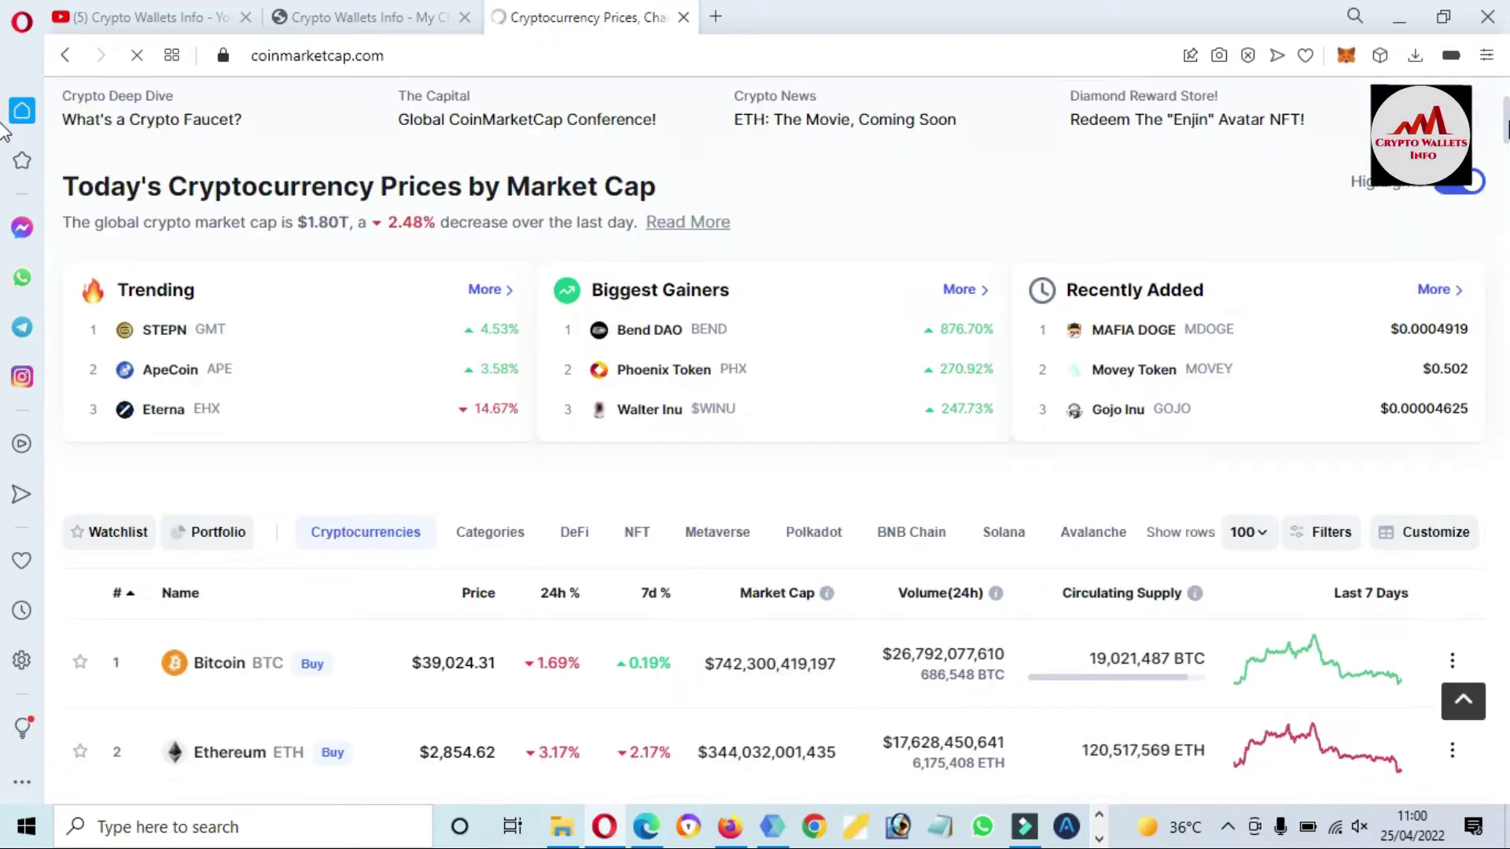
{"action": "scroll", "coordinate": [4, 143], "scroll_direction": "down", "scroll_amount": 2}
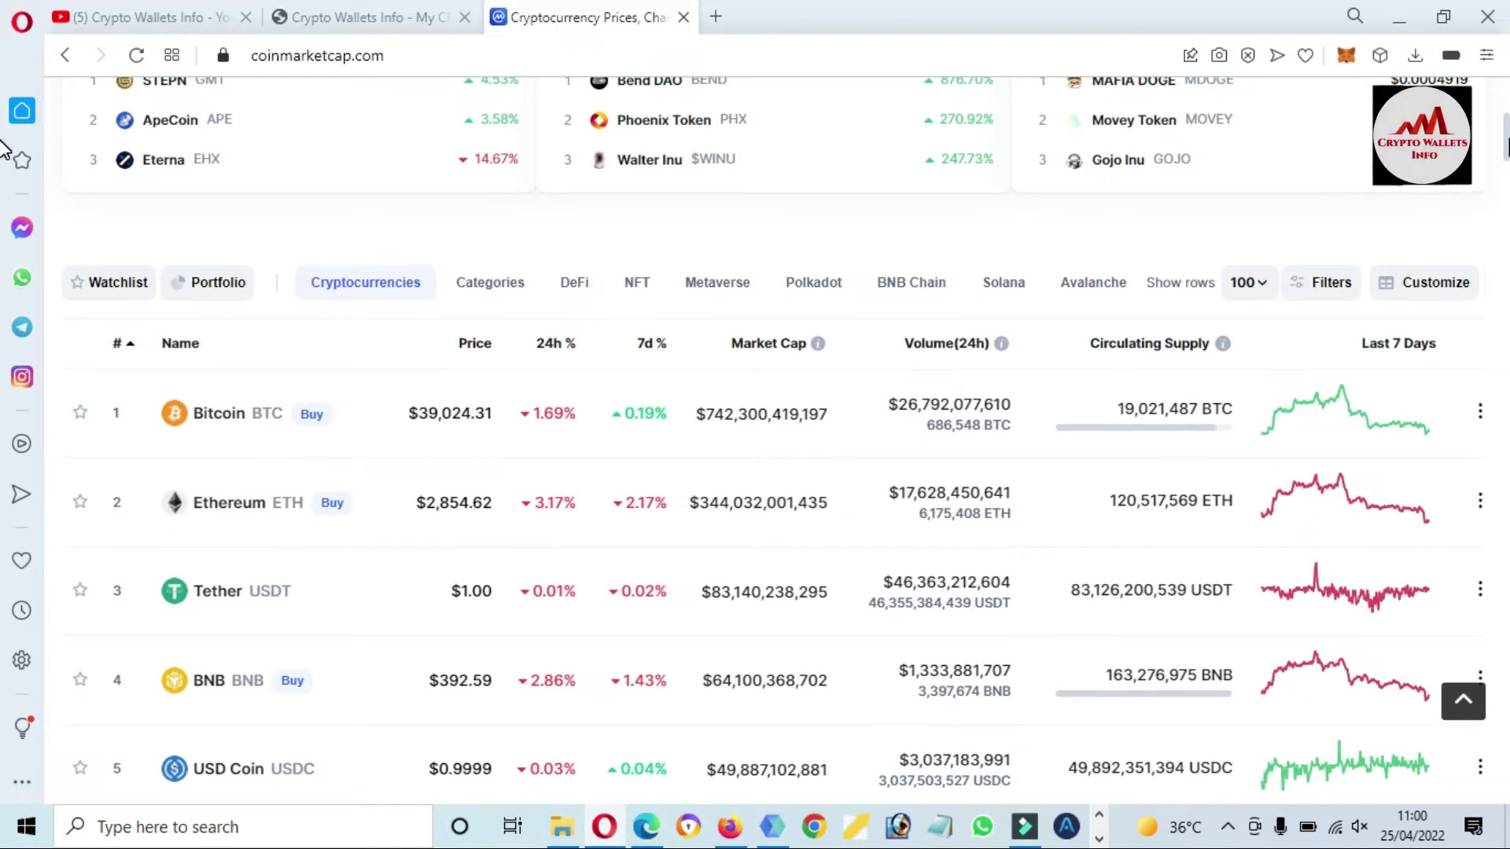
{"action": "scroll", "coordinate": [4, 149], "scroll_direction": "down", "scroll_amount": 1}
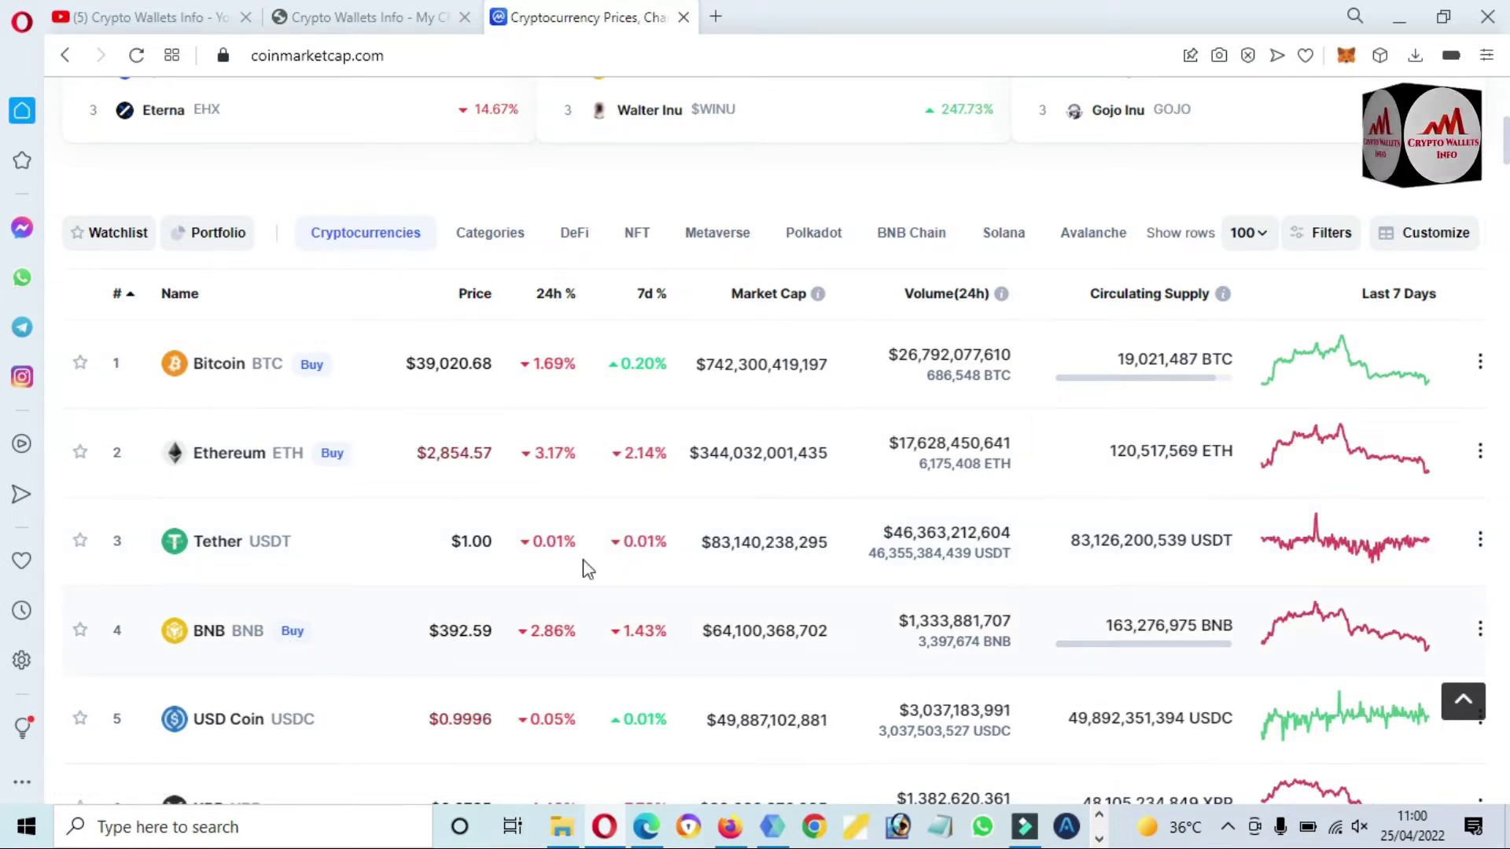
{"action": "scroll", "coordinate": [1506, 145], "scroll_direction": "down", "scroll_amount": 1}
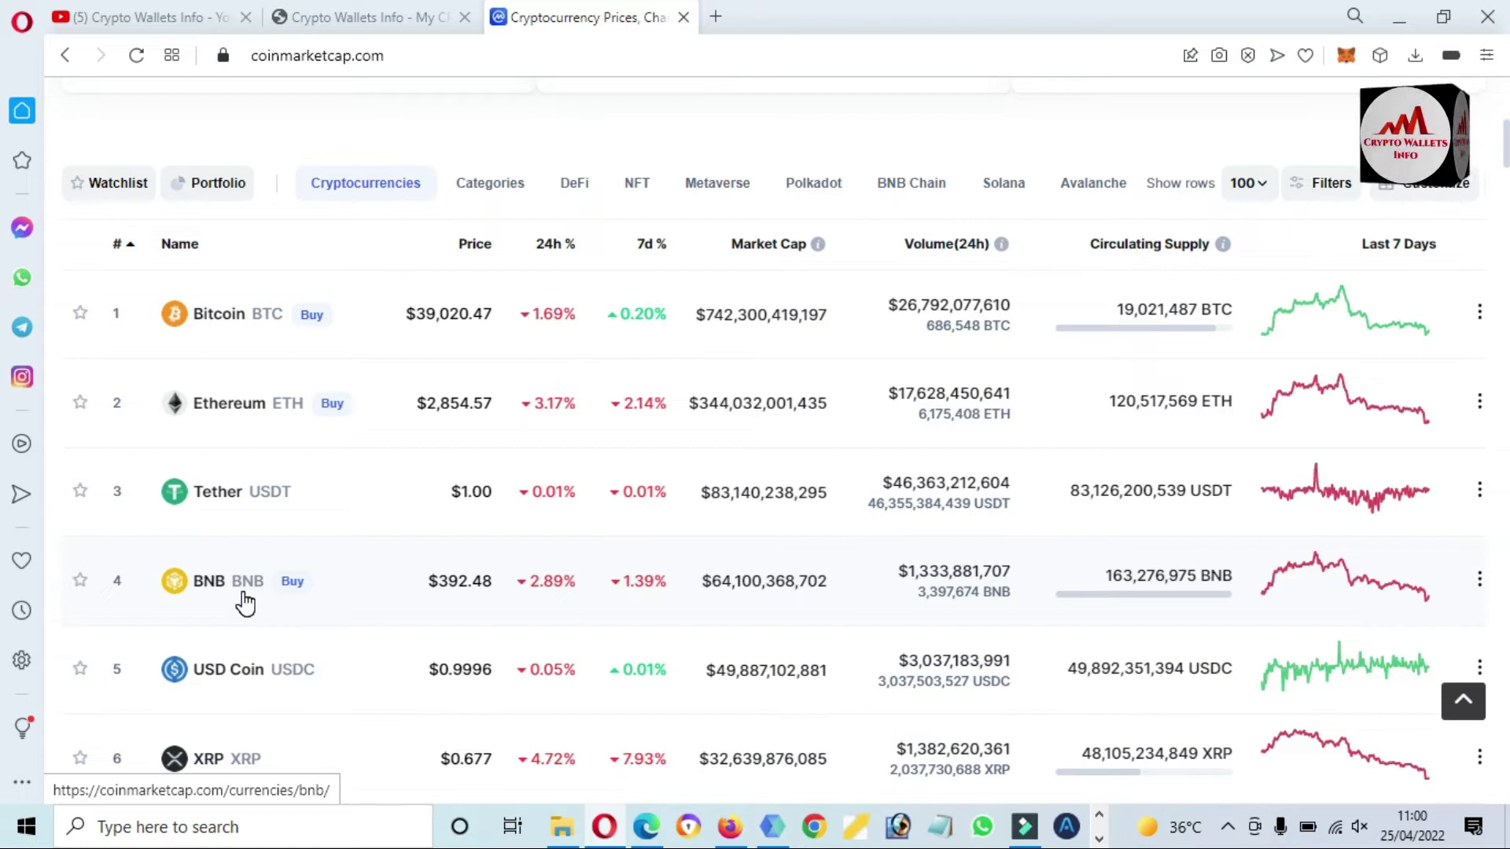
{"action": "left_click", "coordinate": [246, 602]}
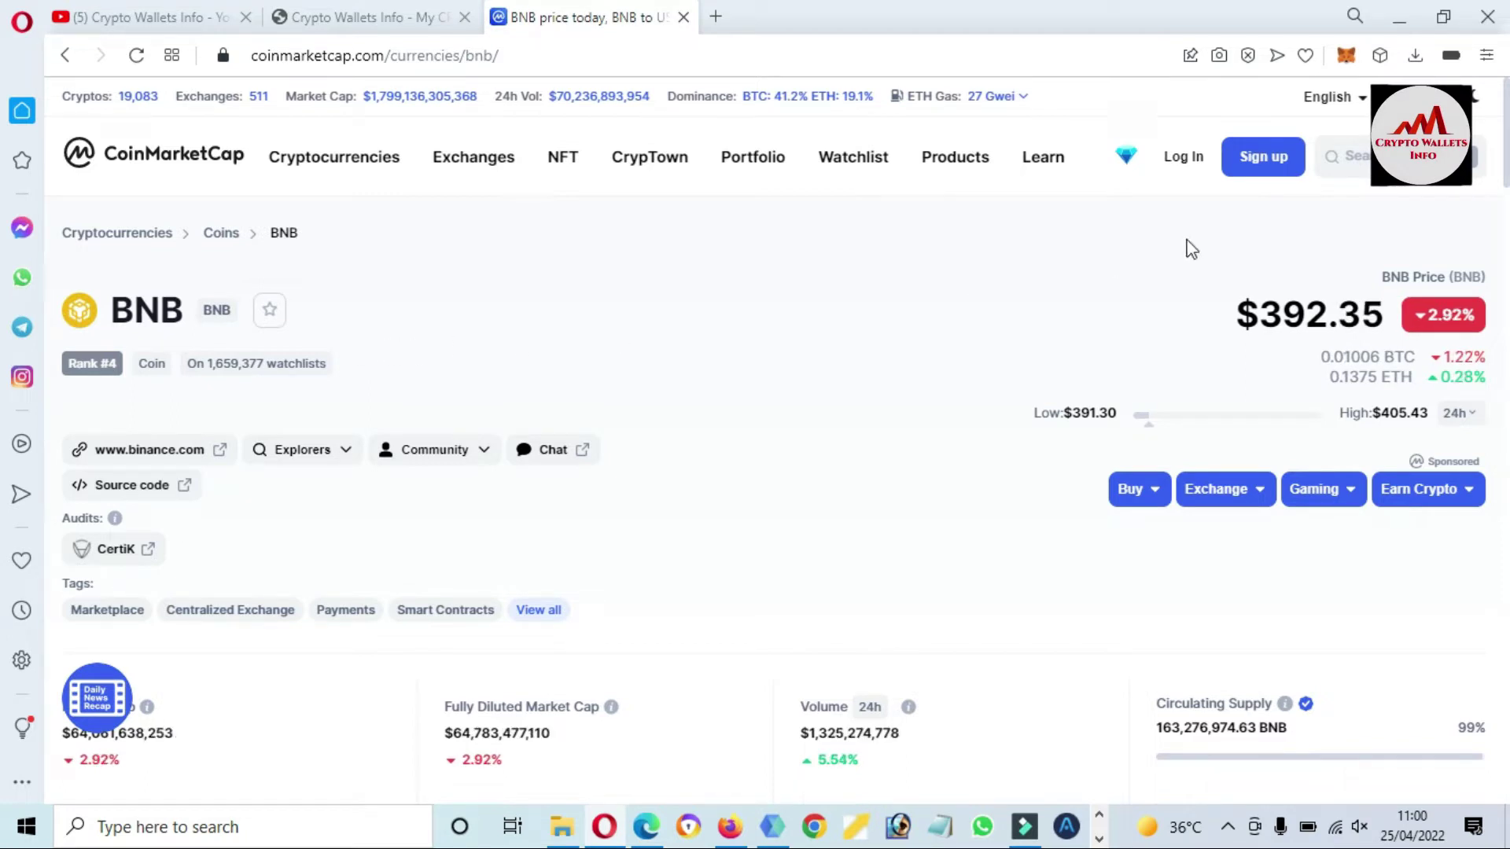
Step: Scroll down BNB's page and switch its price chart to the ALL range
{"action": "scroll", "coordinate": [4, 177], "scroll_direction": "down", "scroll_amount": 2}
{"action": "scroll", "coordinate": [4, 177], "scroll_direction": "down", "scroll_amount": 6}
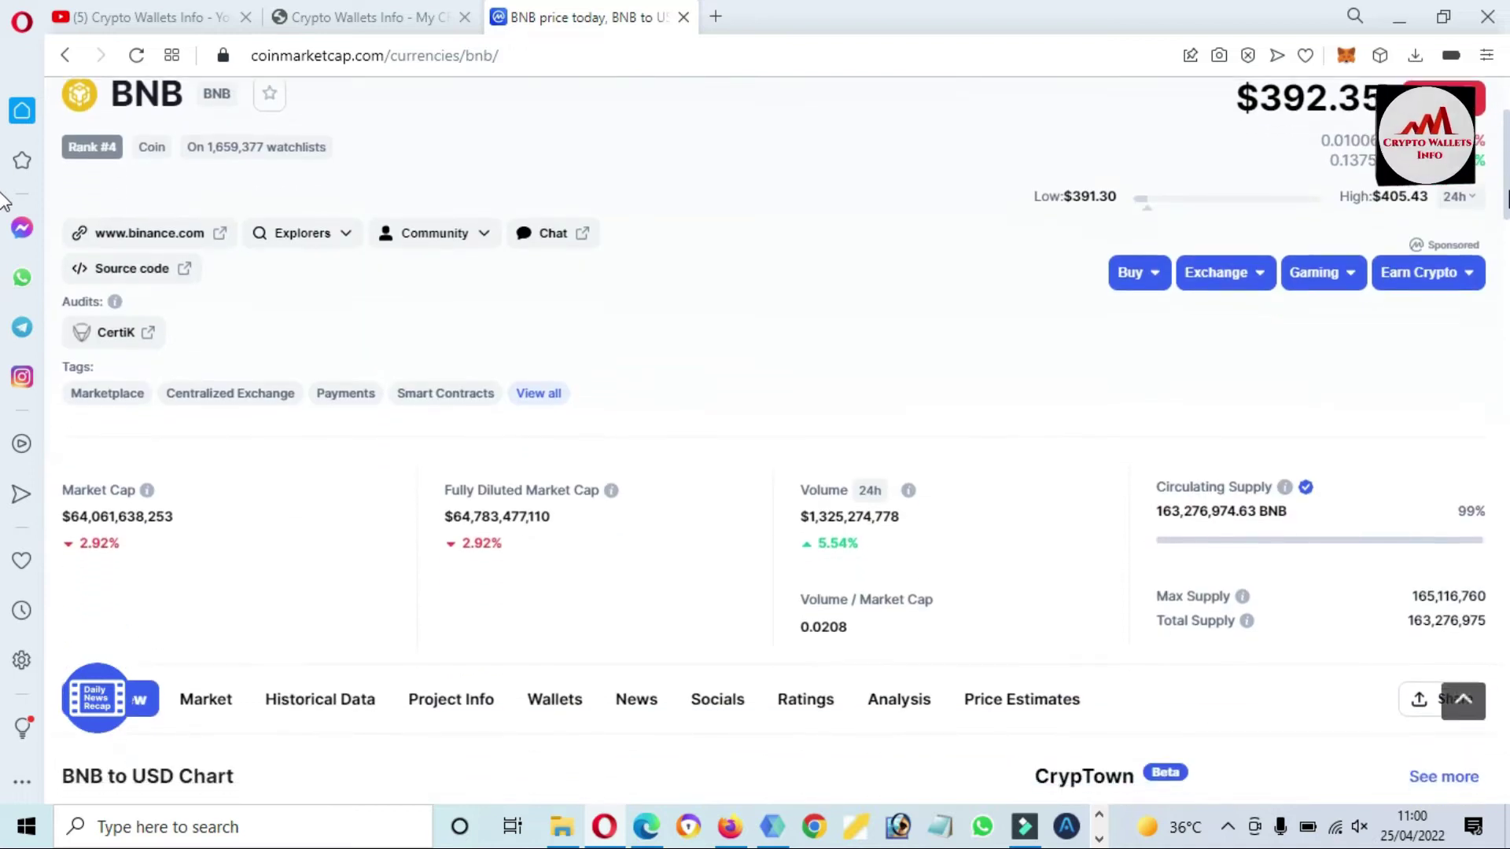
{"action": "scroll", "coordinate": [3, 252], "scroll_direction": "down", "scroll_amount": 2}
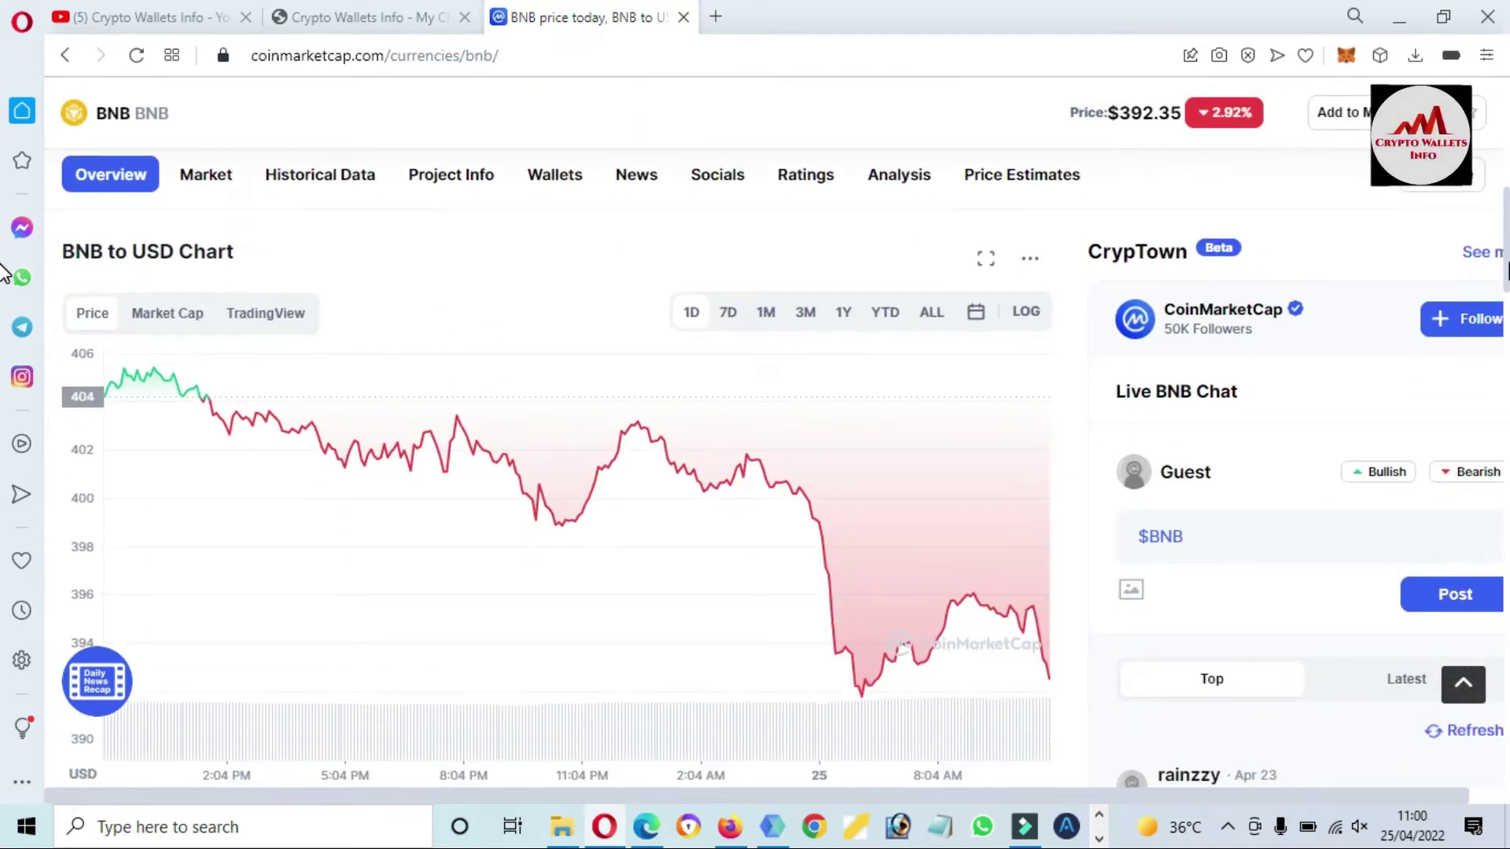
{"action": "scroll", "coordinate": [3, 271], "scroll_direction": "down", "scroll_amount": 1}
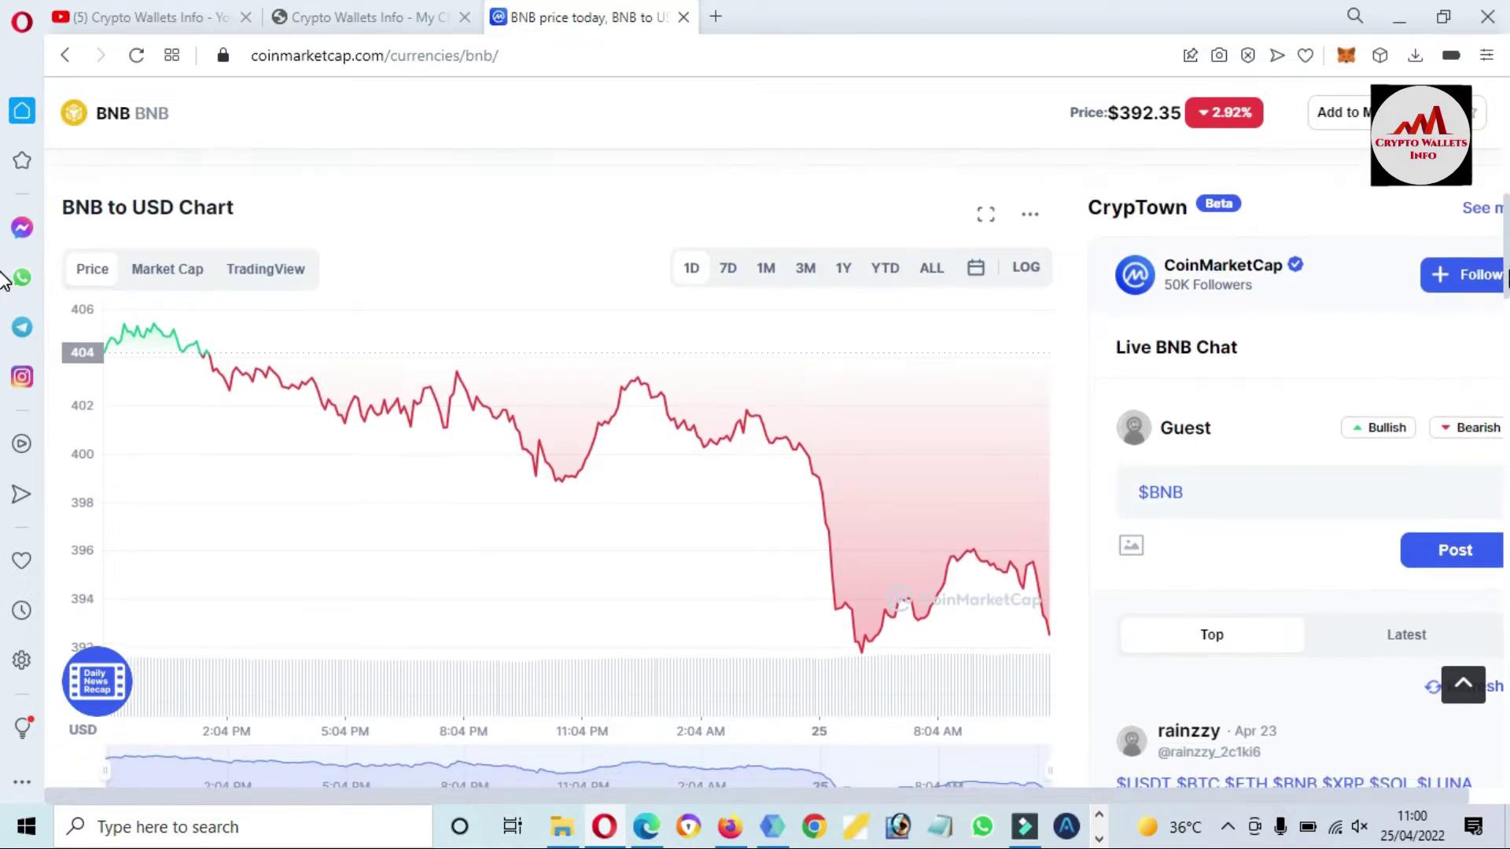
{"action": "scroll", "coordinate": [4, 279], "scroll_direction": "down", "scroll_amount": 2}
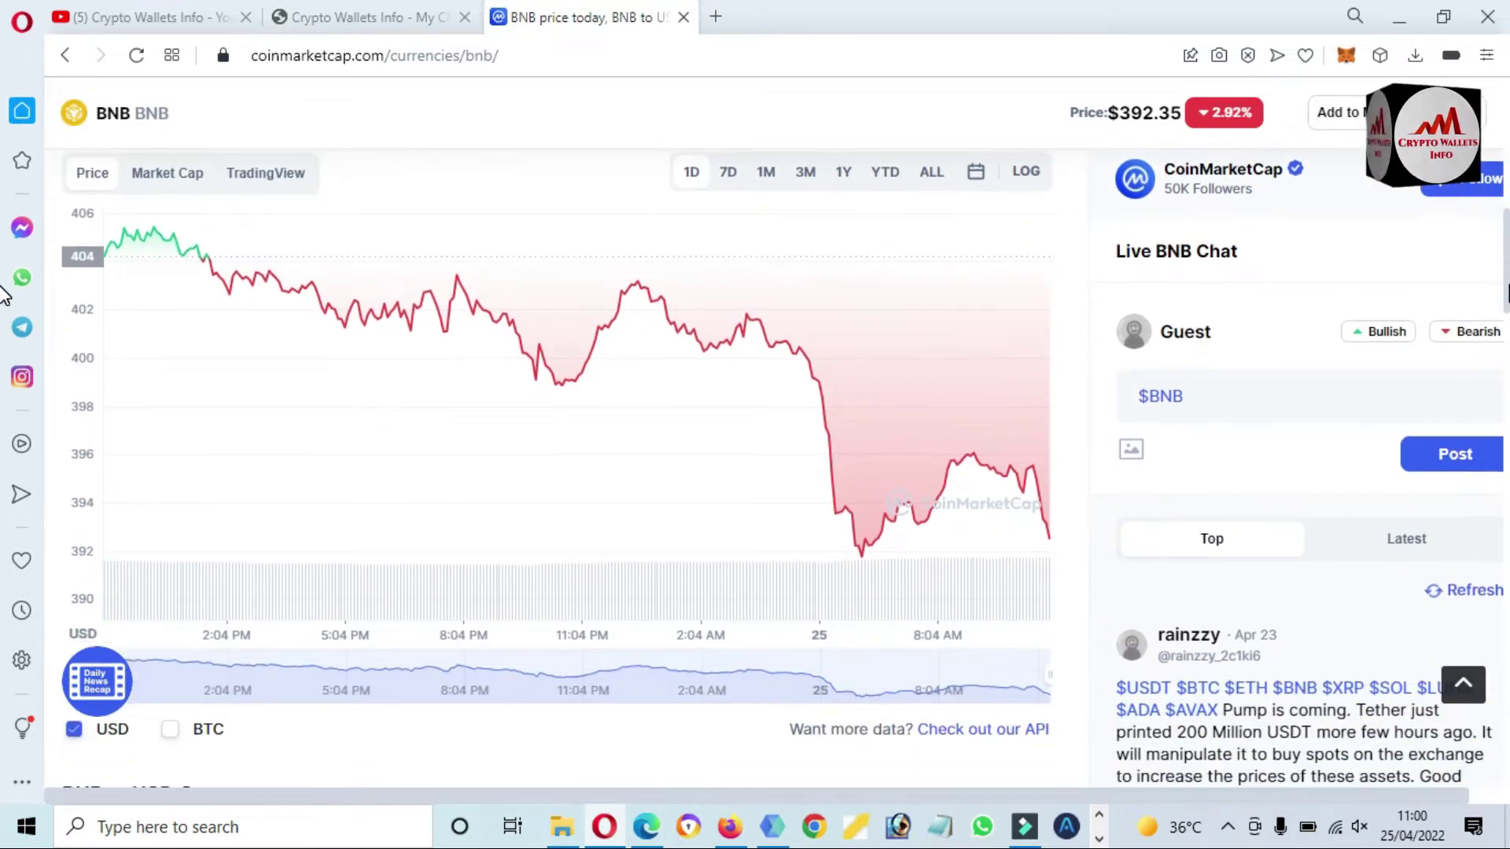
{"action": "left_click", "coordinate": [933, 173]}
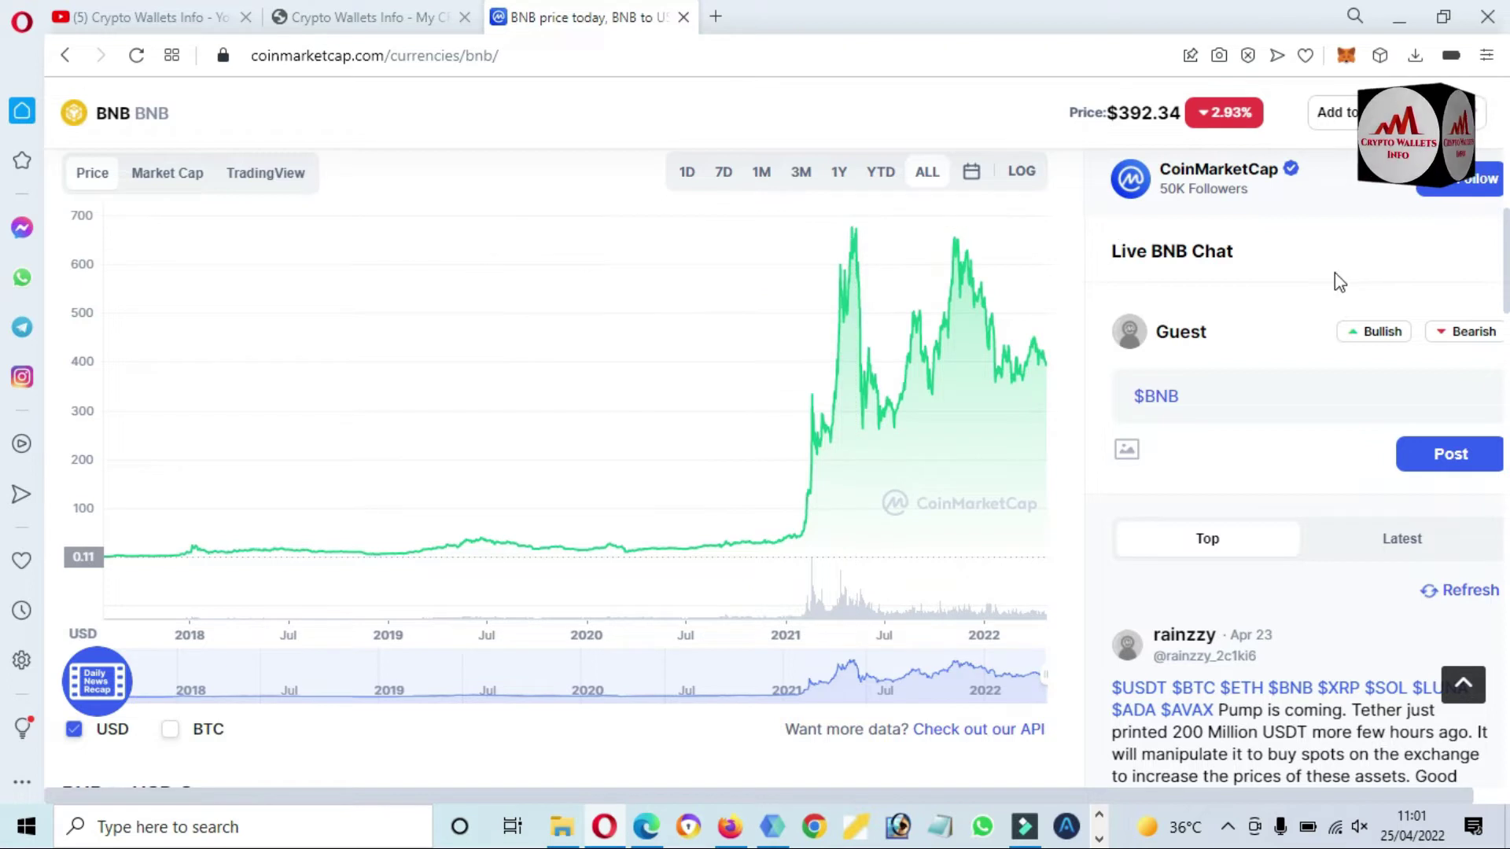
Step: Review the rest of the BNB page, return to the top, and open binance.com
{"action": "scroll", "coordinate": [4, 267], "scroll_direction": "down", "scroll_amount": 20}
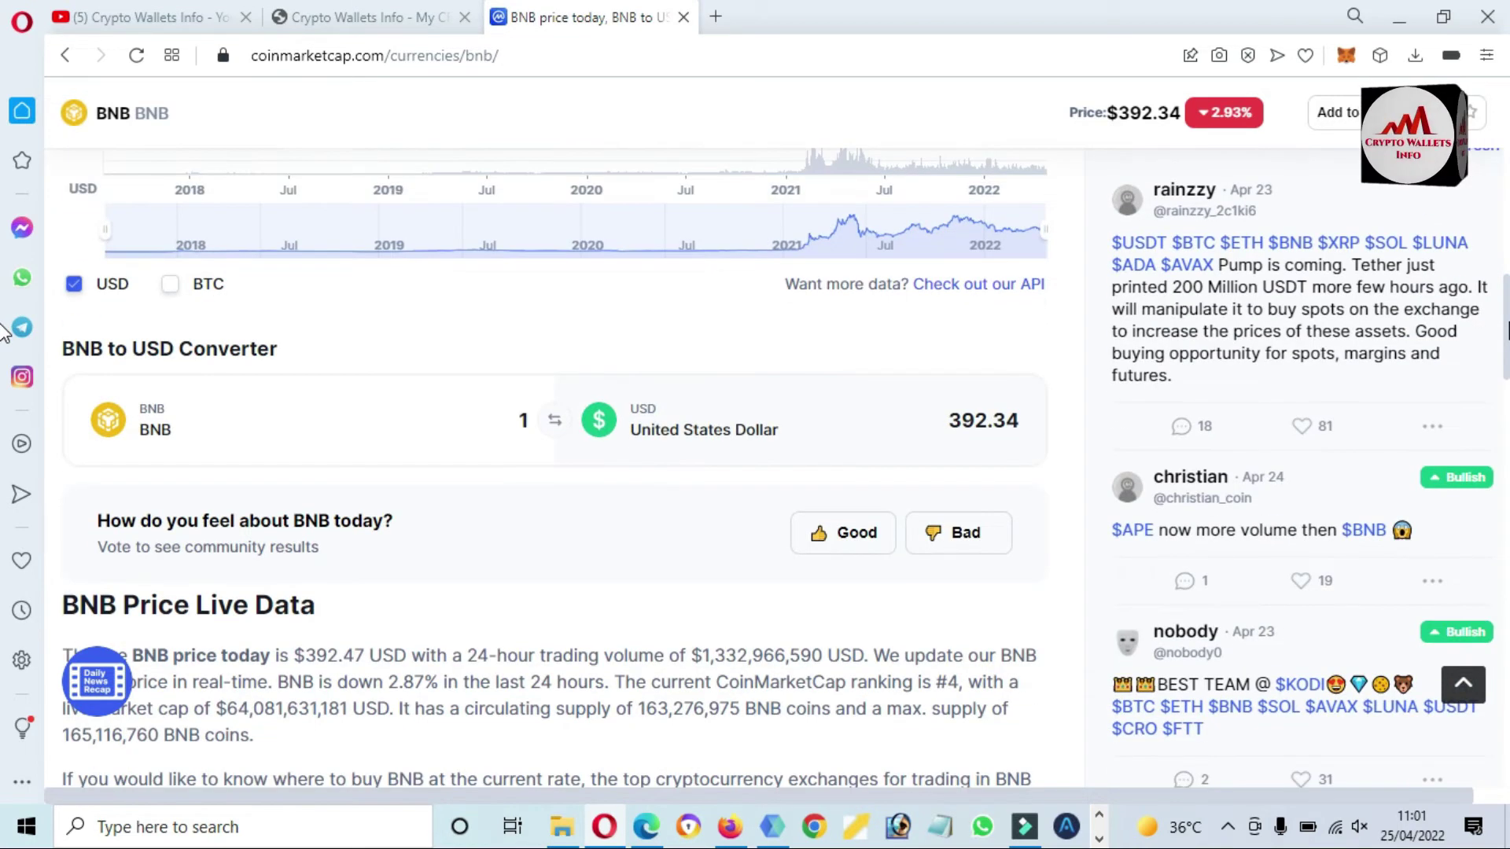
{"action": "scroll", "coordinate": [4, 512], "scroll_direction": "down", "scroll_amount": 4}
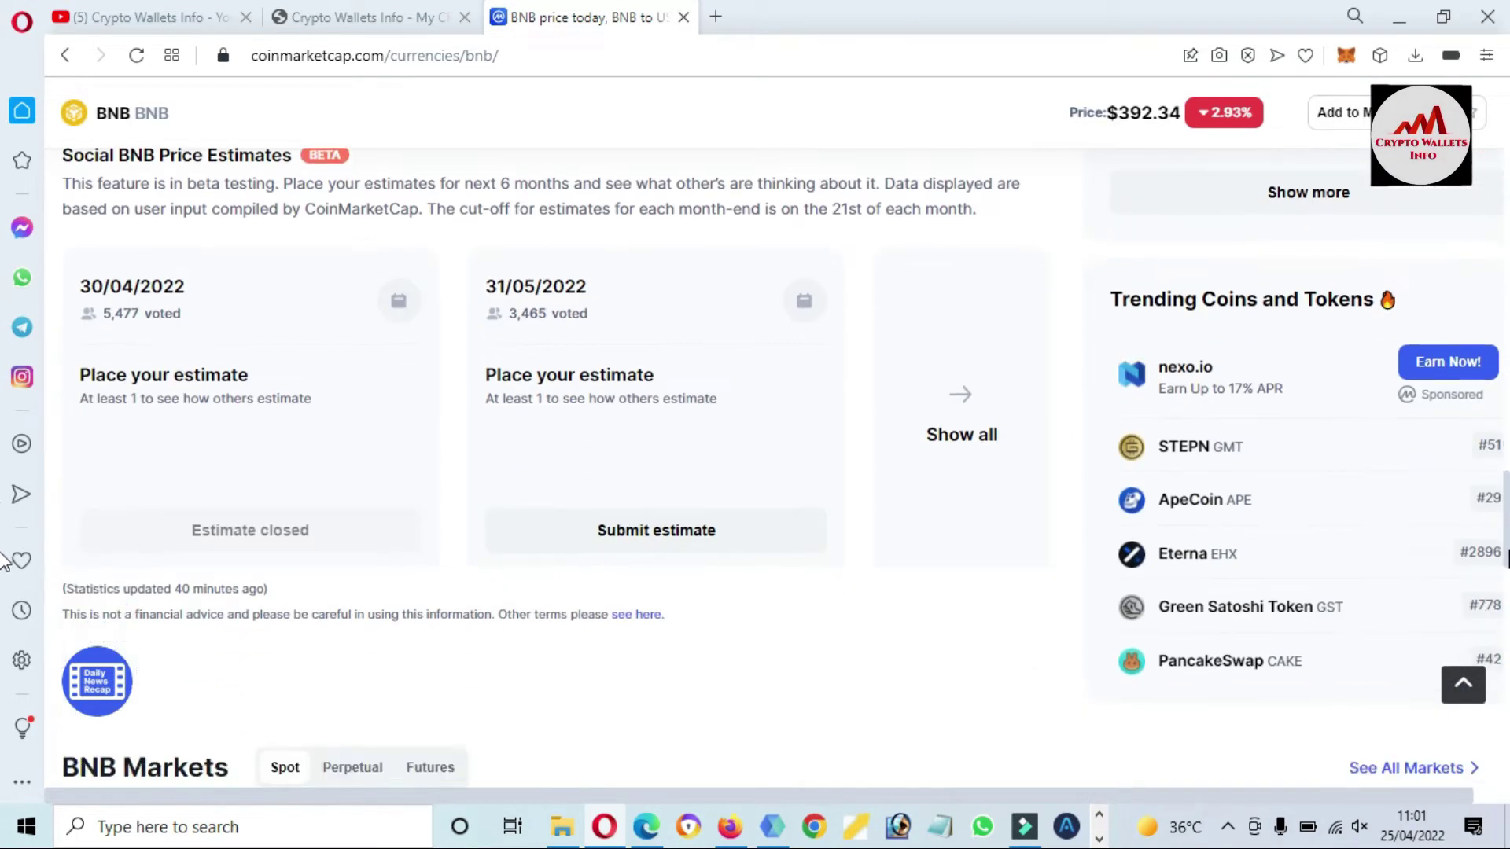
{"action": "scroll", "coordinate": [4, 562], "scroll_direction": "down", "scroll_amount": 7}
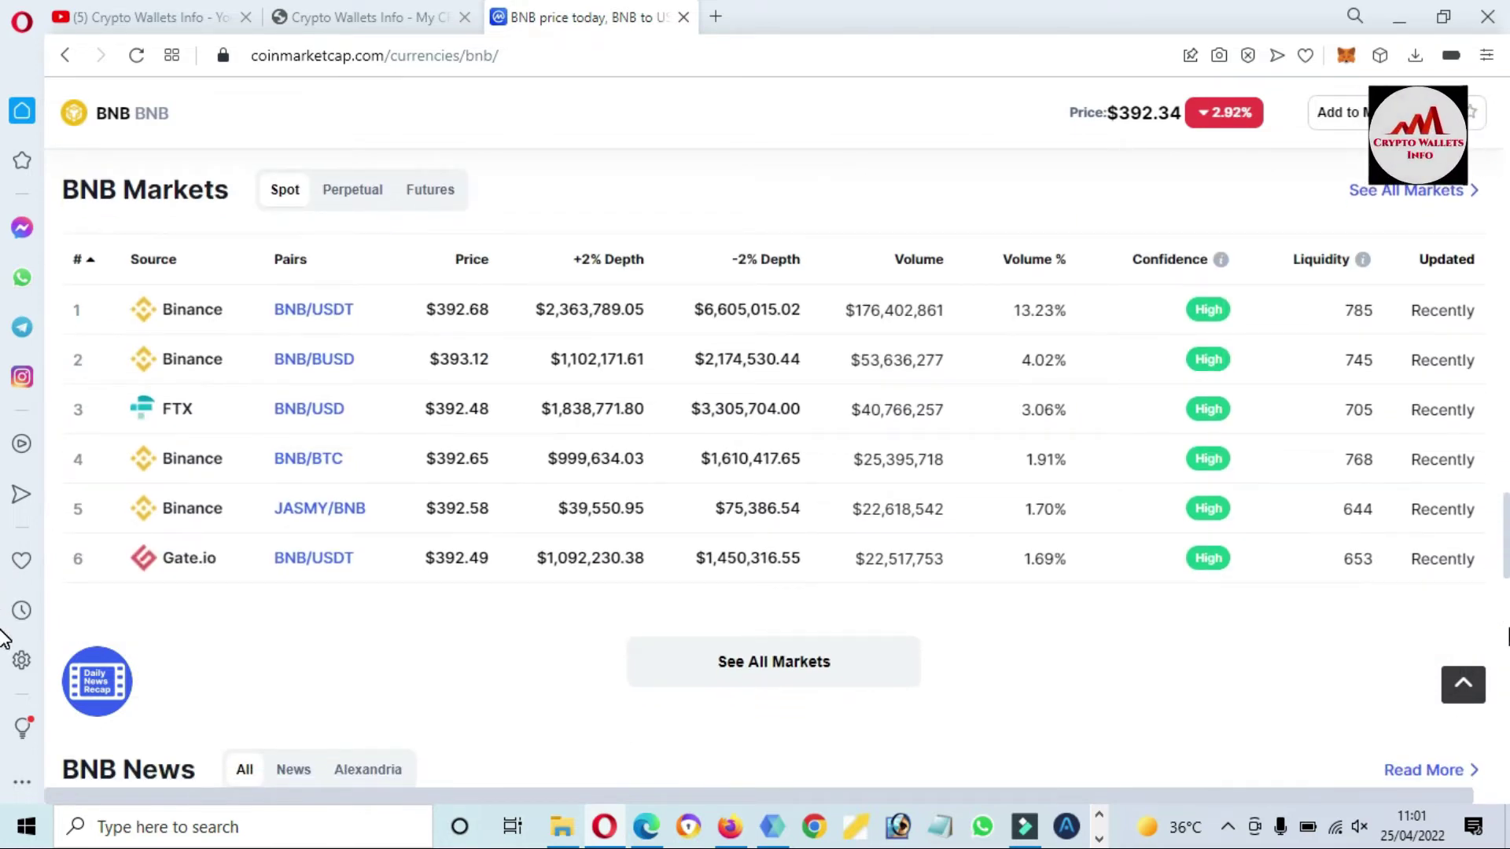
{"action": "key", "text": "Home"}
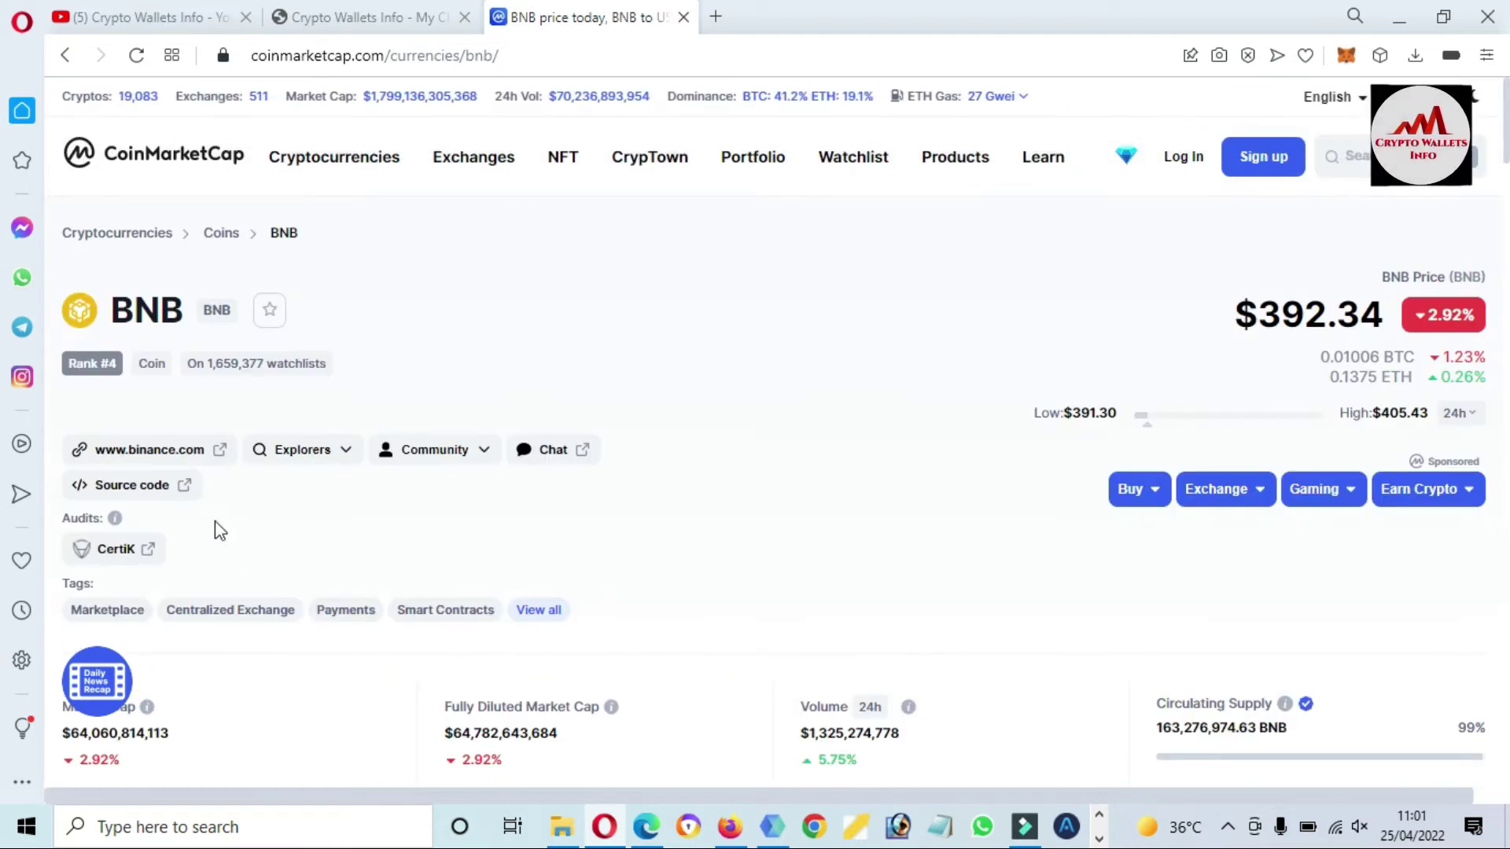
{"action": "left_click", "coordinate": [138, 449]}
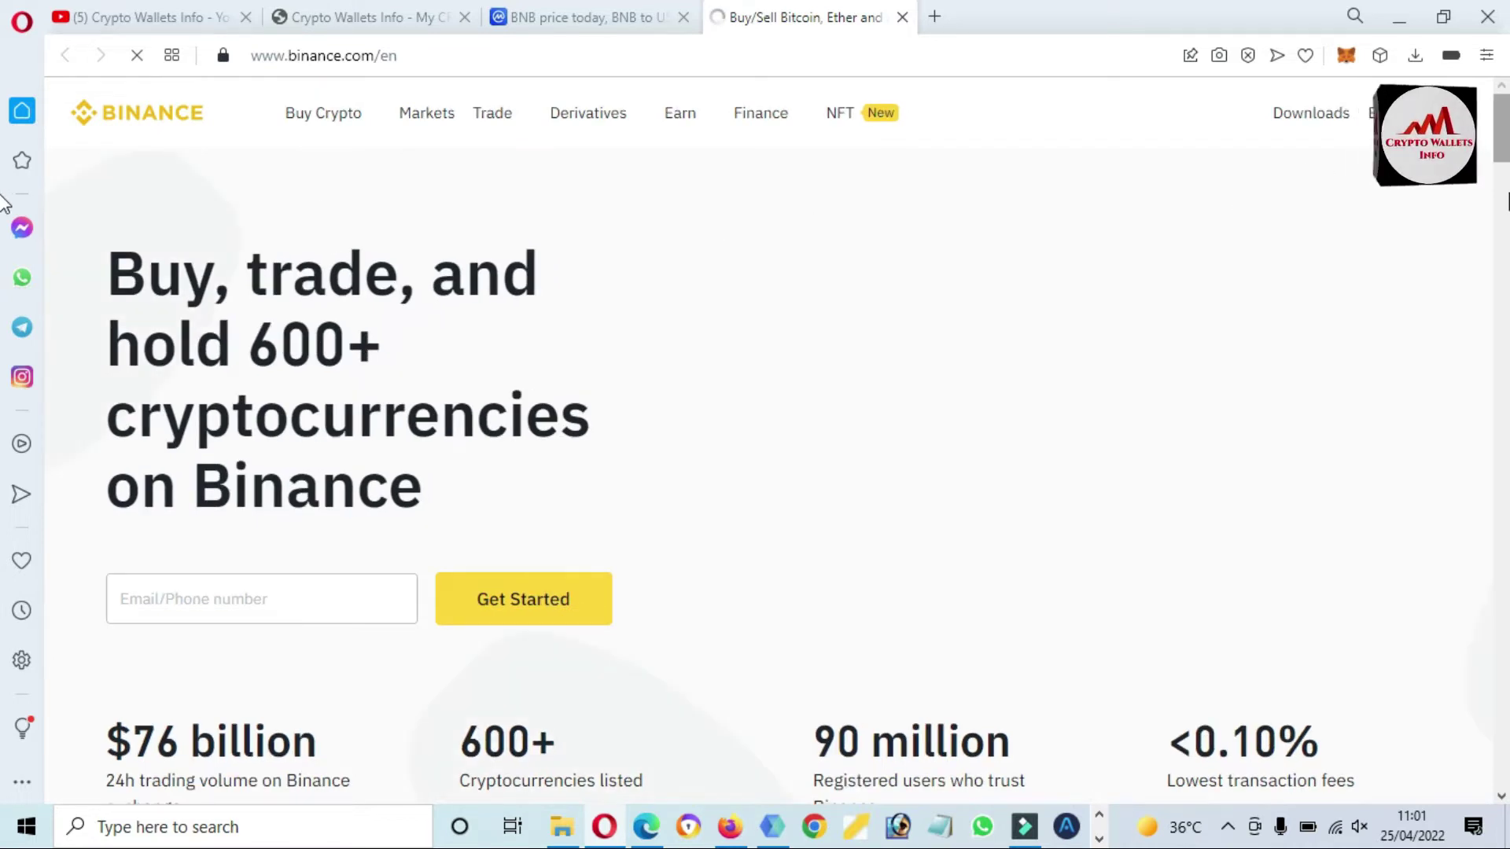
Step: Browse the Binance homepage, then return to the CoinMarketCap BNB tab
{"action": "scroll", "coordinate": [1505, 206], "scroll_direction": "down", "scroll_amount": 8}
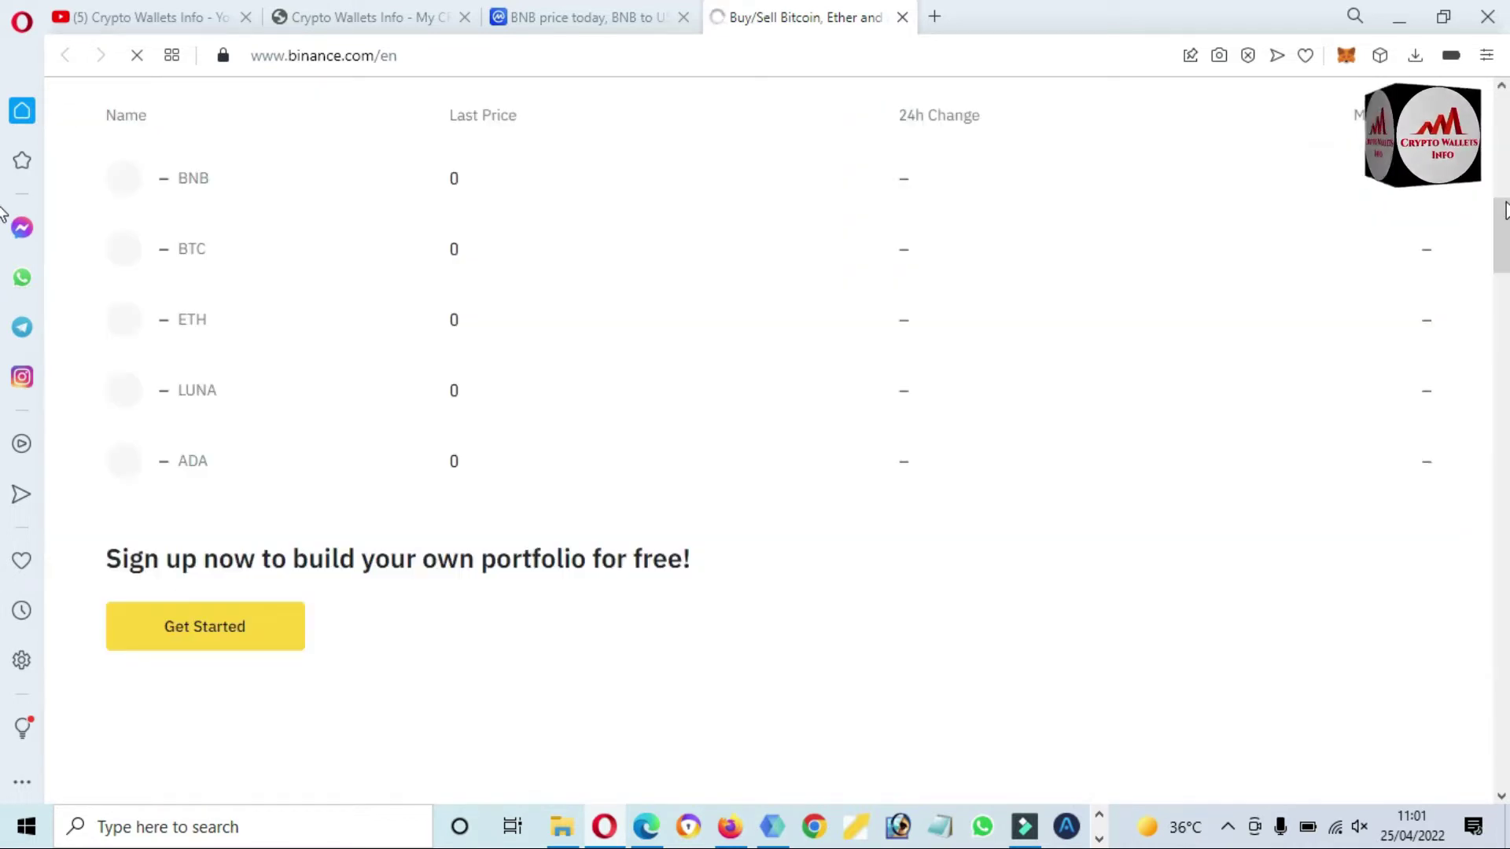
{"action": "scroll", "coordinate": [1505, 209], "scroll_direction": "up", "scroll_amount": 8}
{"action": "left_click_drag", "start_coordinate": [1506, 211], "coordinate": [1506, 313]}
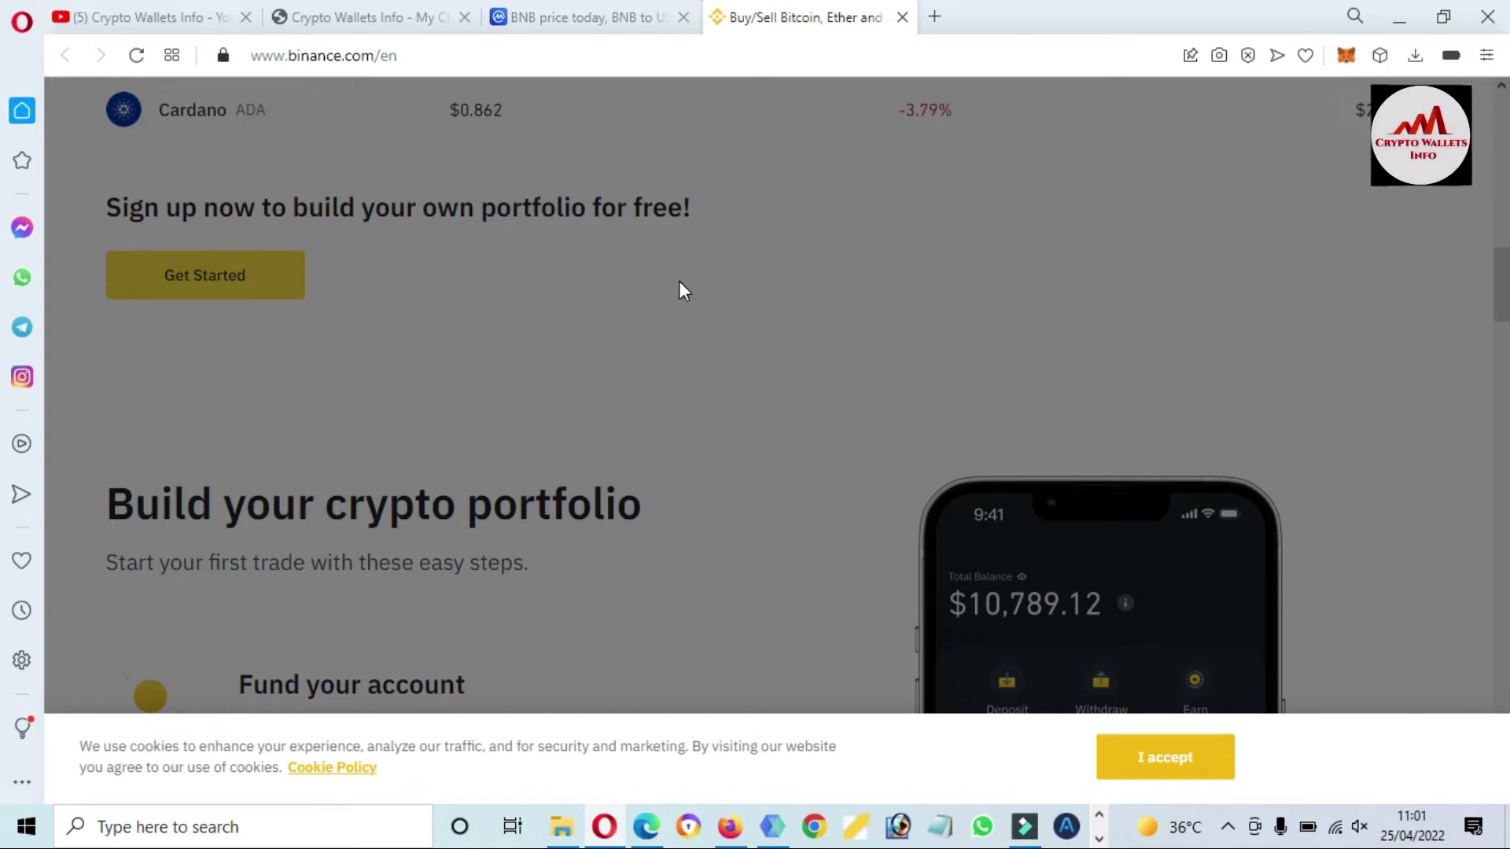
{"action": "left_click", "coordinate": [577, 20]}
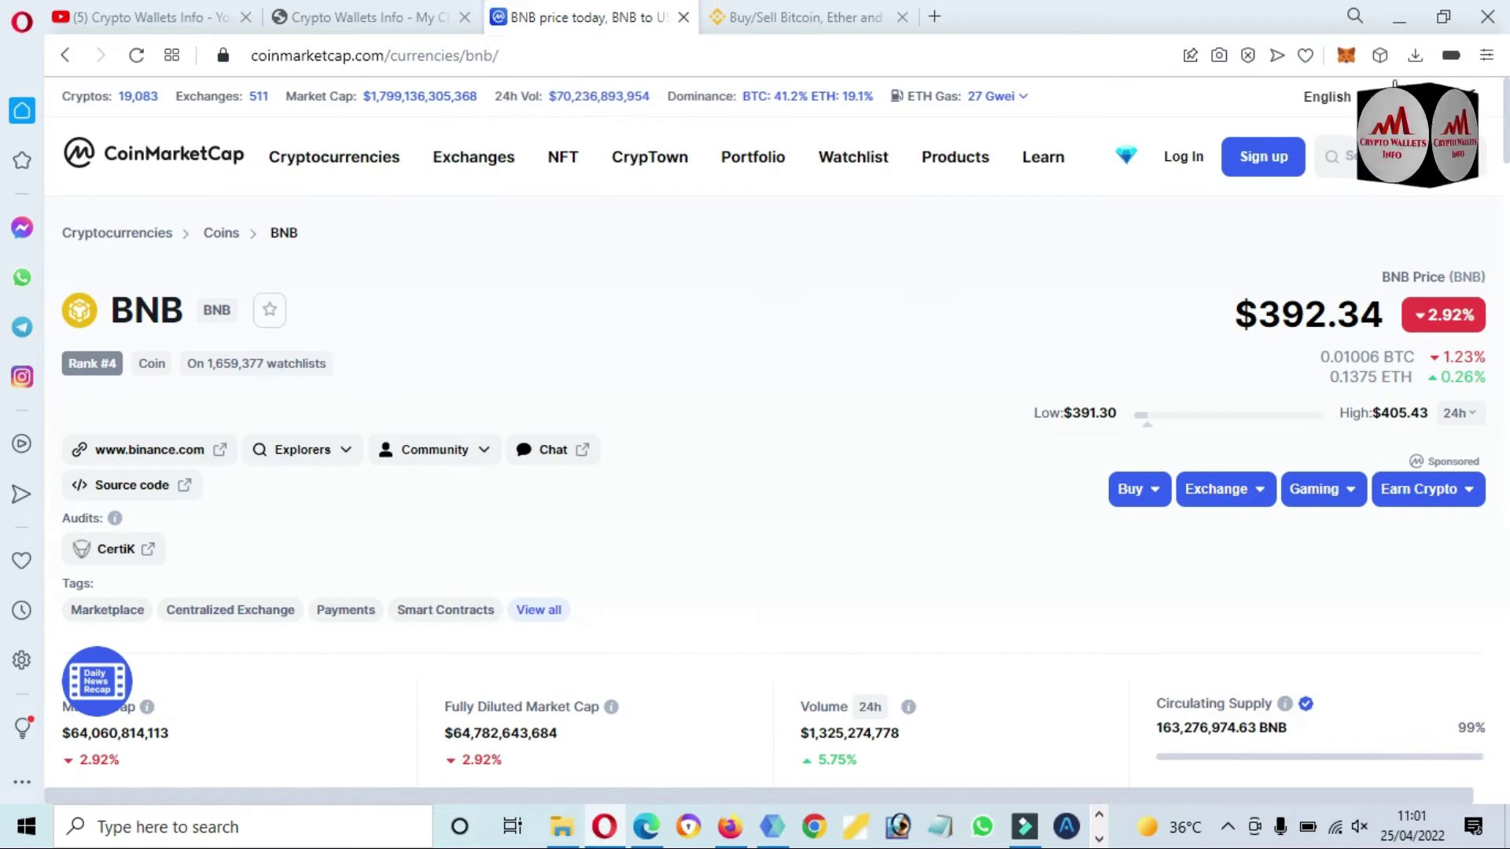
Step: Unlock MetaMask with the wallet password and expand it into a full browser tab
{"action": "left_click", "coordinate": [1346, 52]}
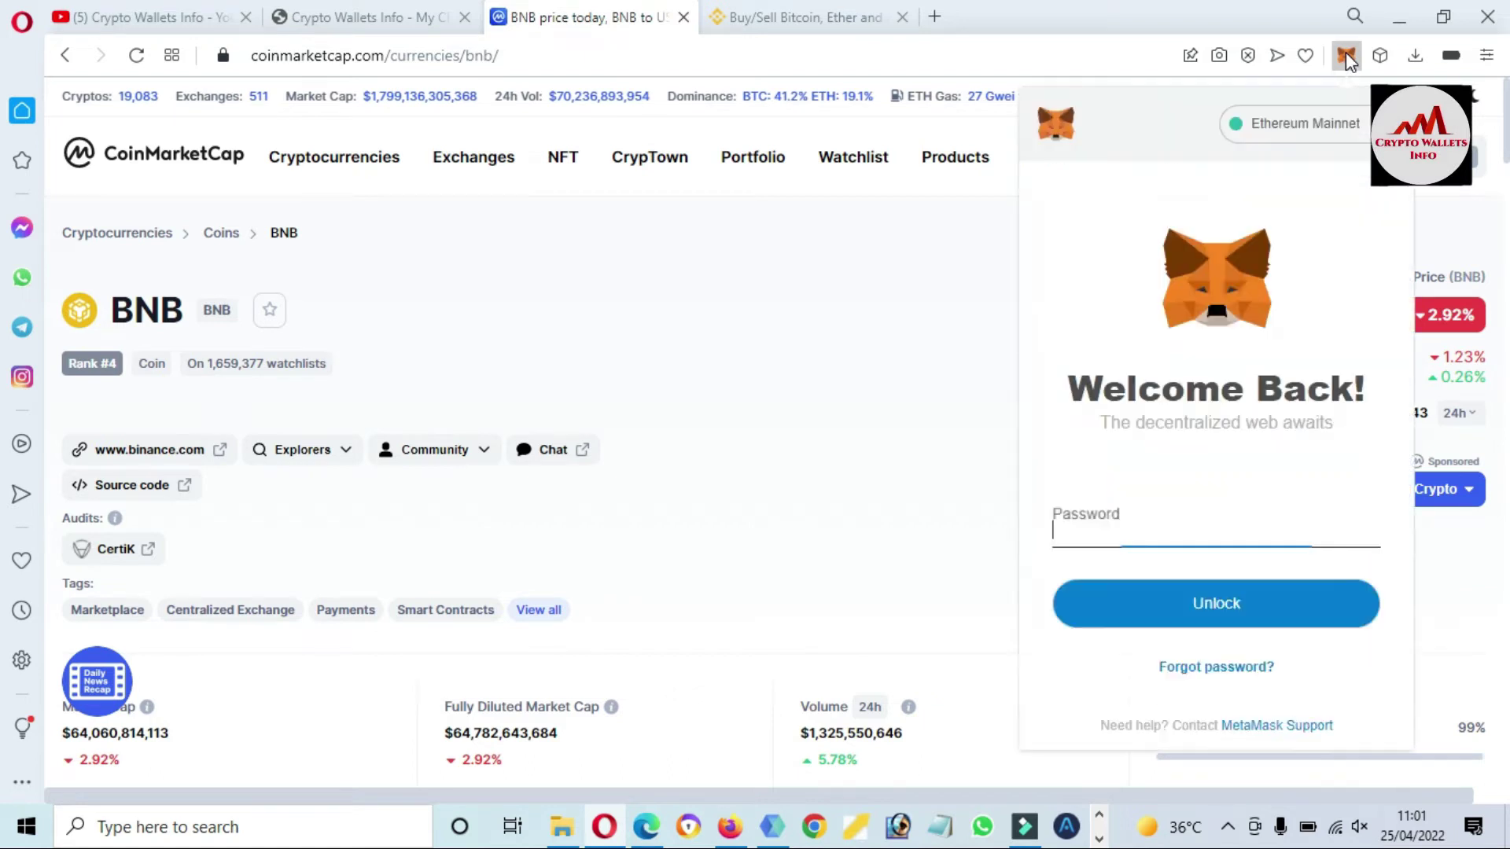
{"action": "type", "text": "••••••"}
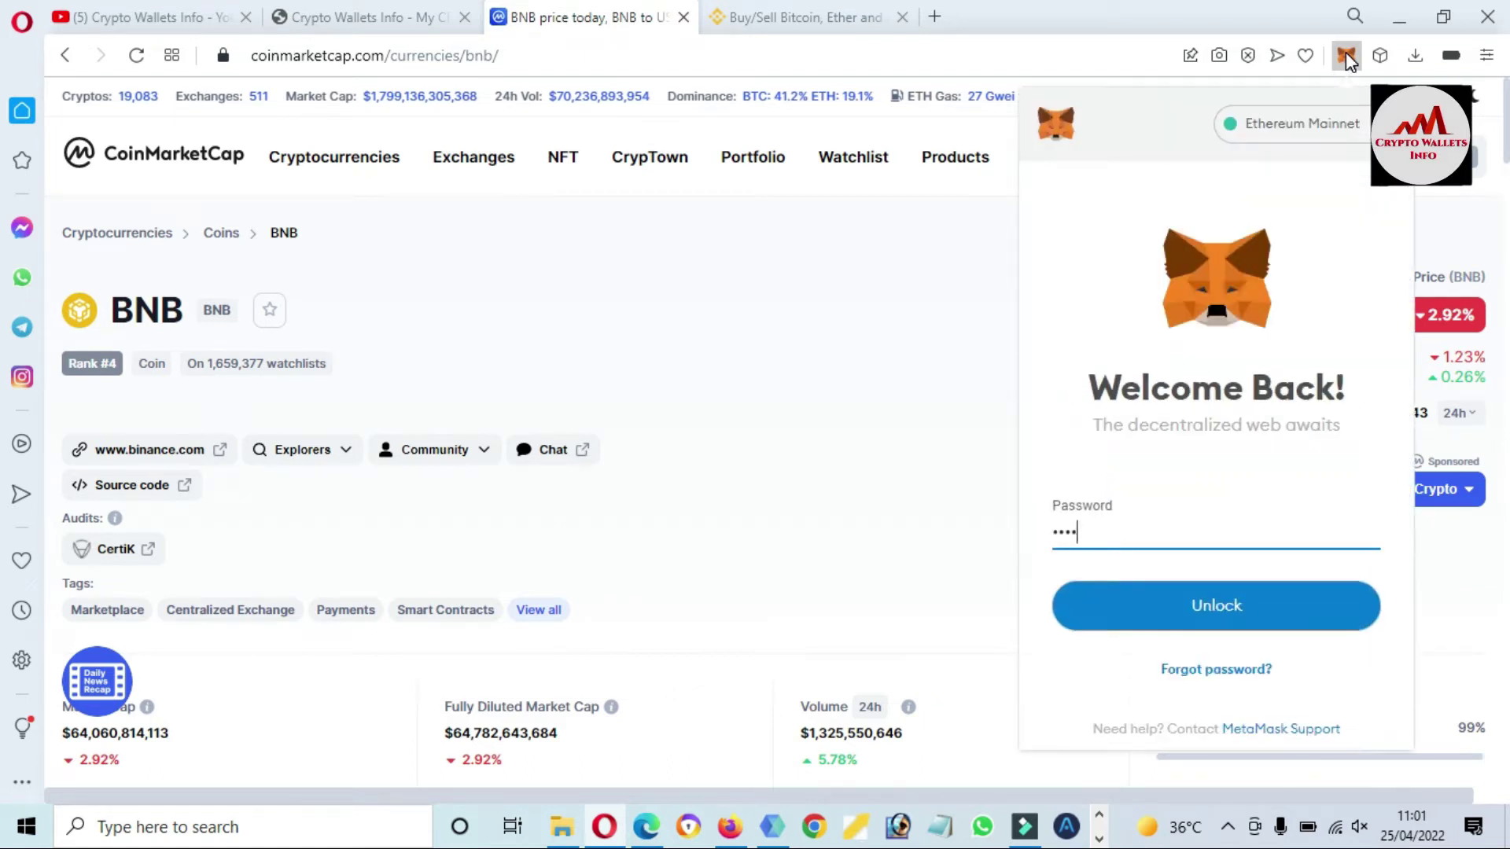
{"action": "type", "text": "••••"}
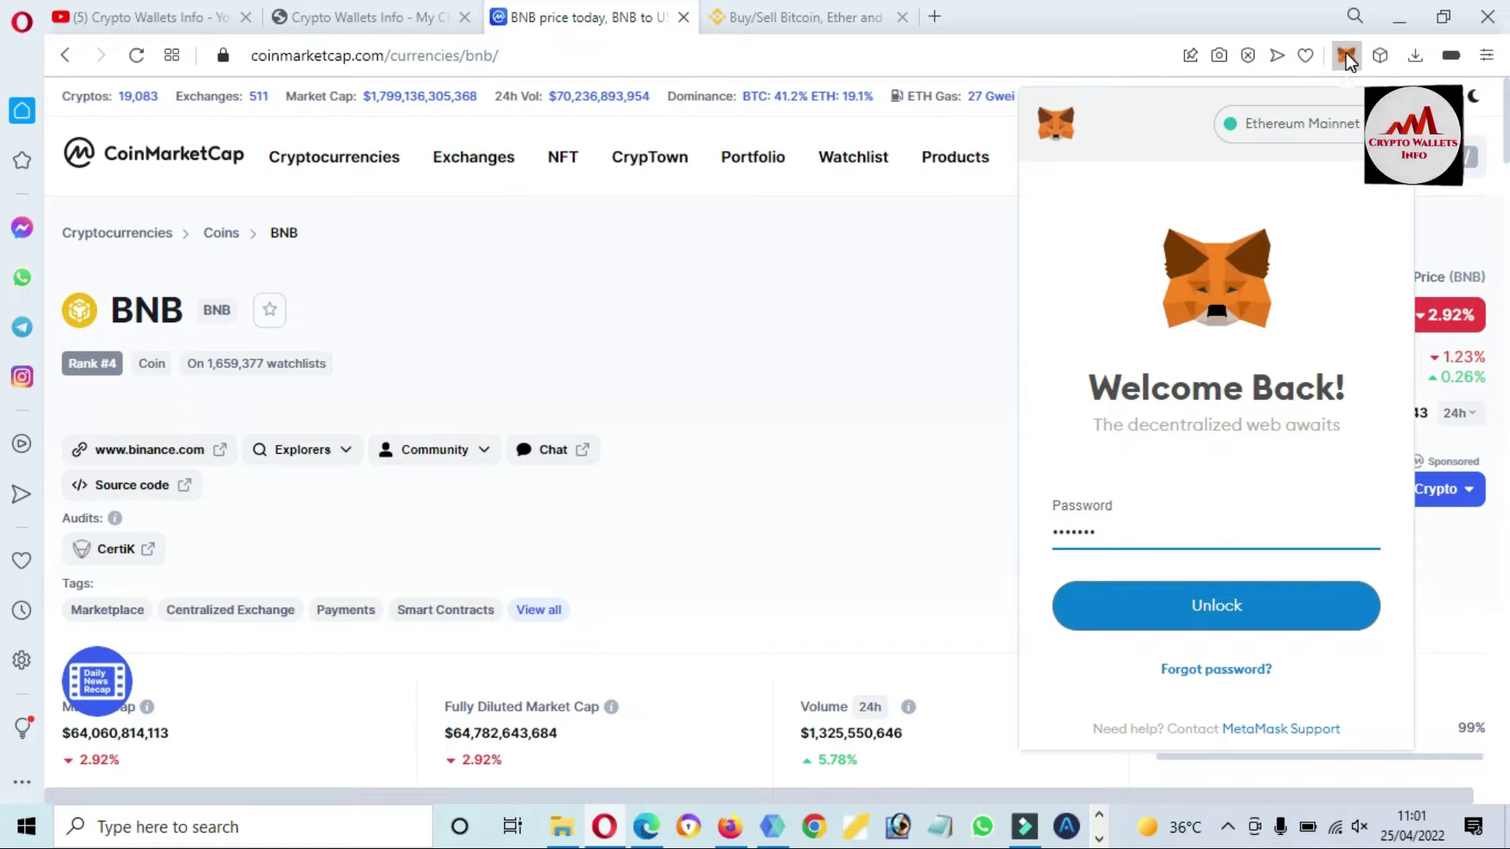
{"action": "type", "text": "•••"}
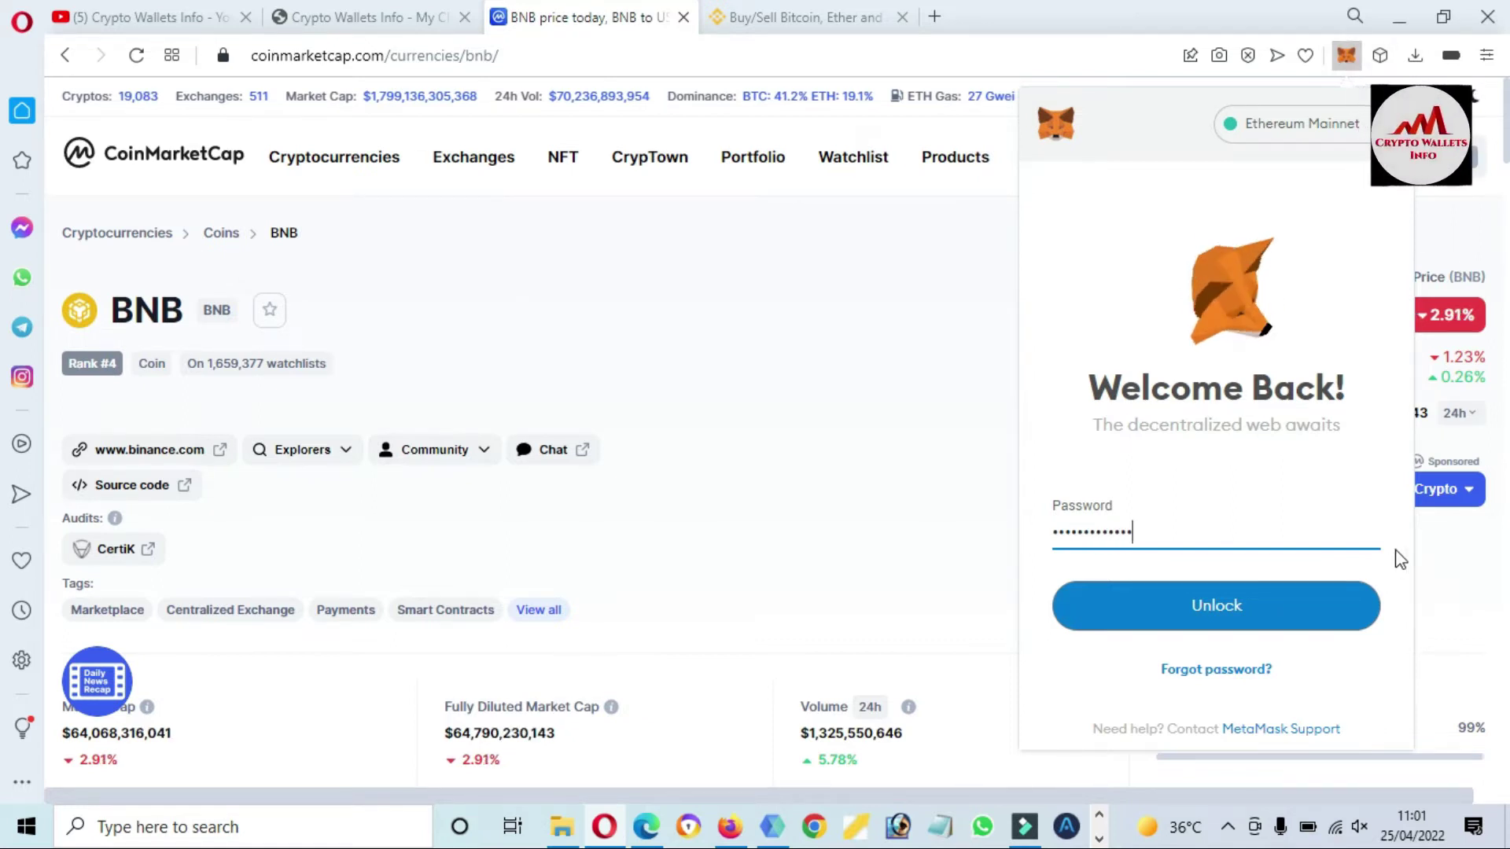
{"action": "left_click", "coordinate": [1236, 614]}
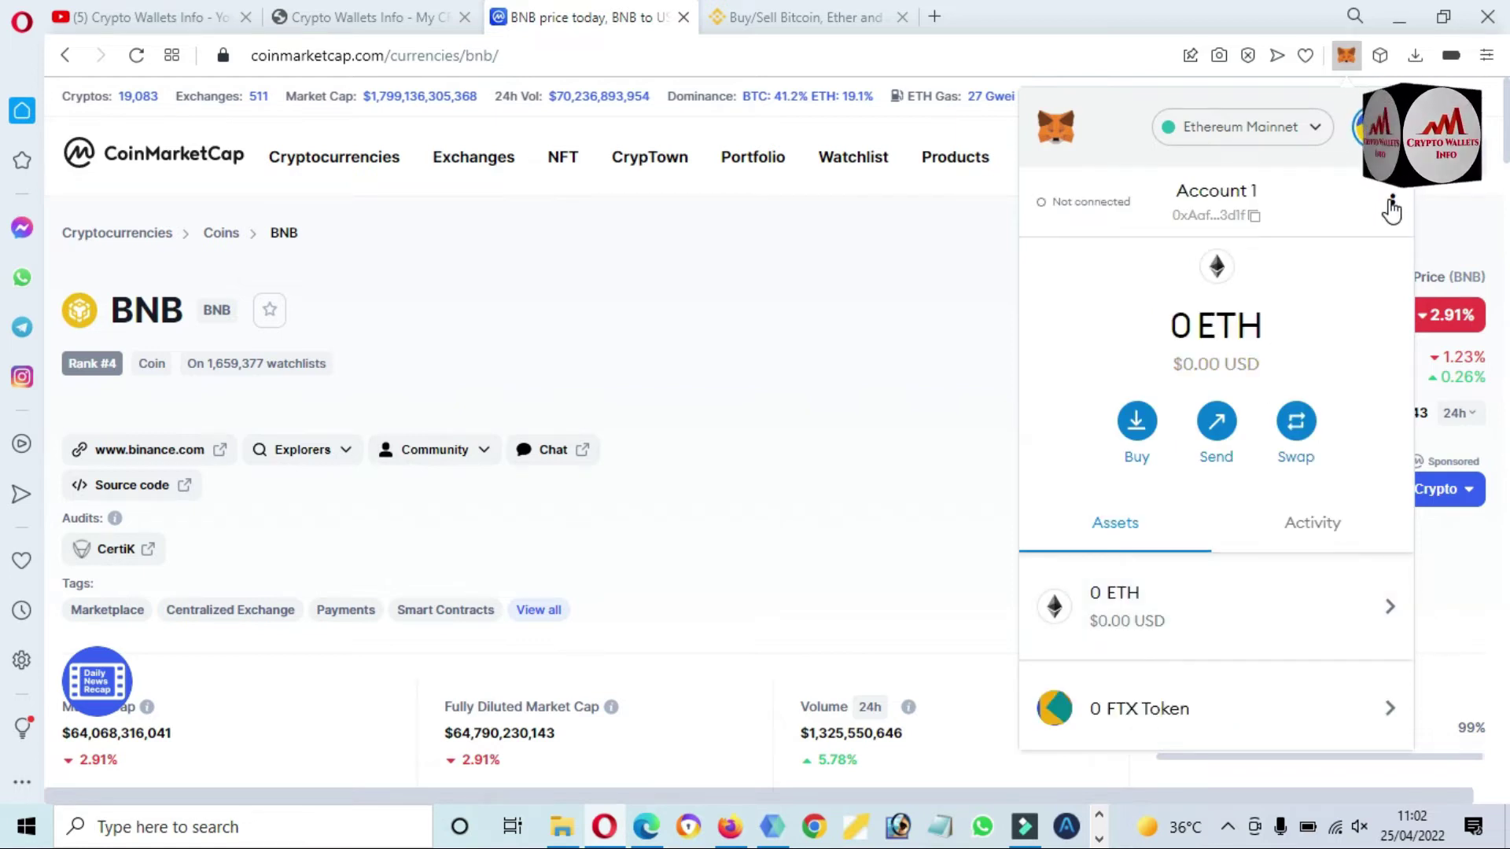
{"action": "left_click", "coordinate": [1393, 202]}
{"action": "left_click", "coordinate": [1244, 309]}
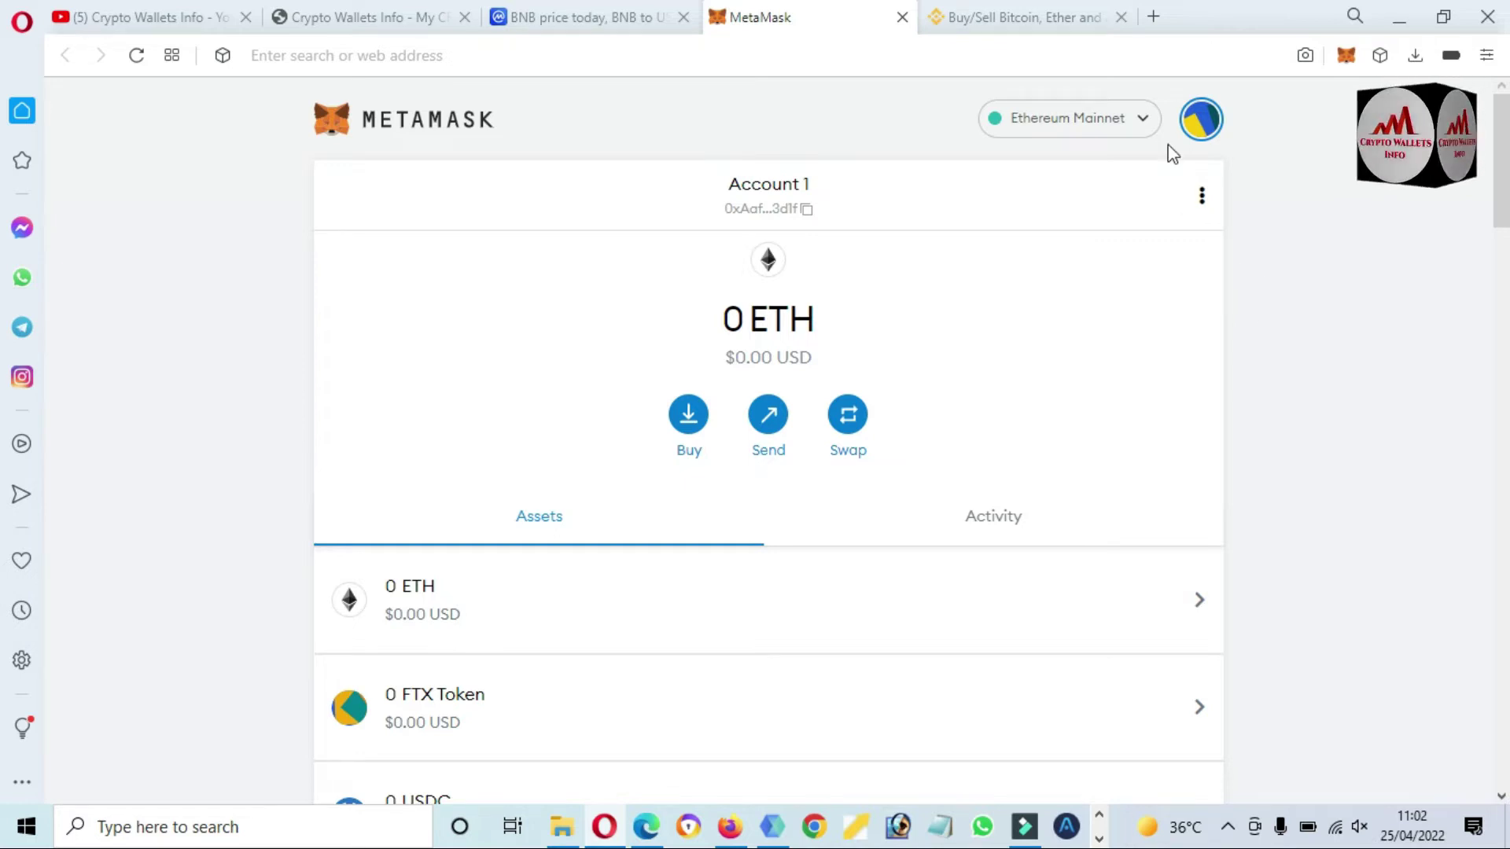
{"action": "scroll", "coordinate": [2, 214], "scroll_direction": "down", "scroll_amount": 1}
{"action": "scroll", "coordinate": [2, 220], "scroll_direction": "up", "scroll_amount": 1}
{"action": "scroll", "coordinate": [2, 226], "scroll_direction": "down", "scroll_amount": 5}
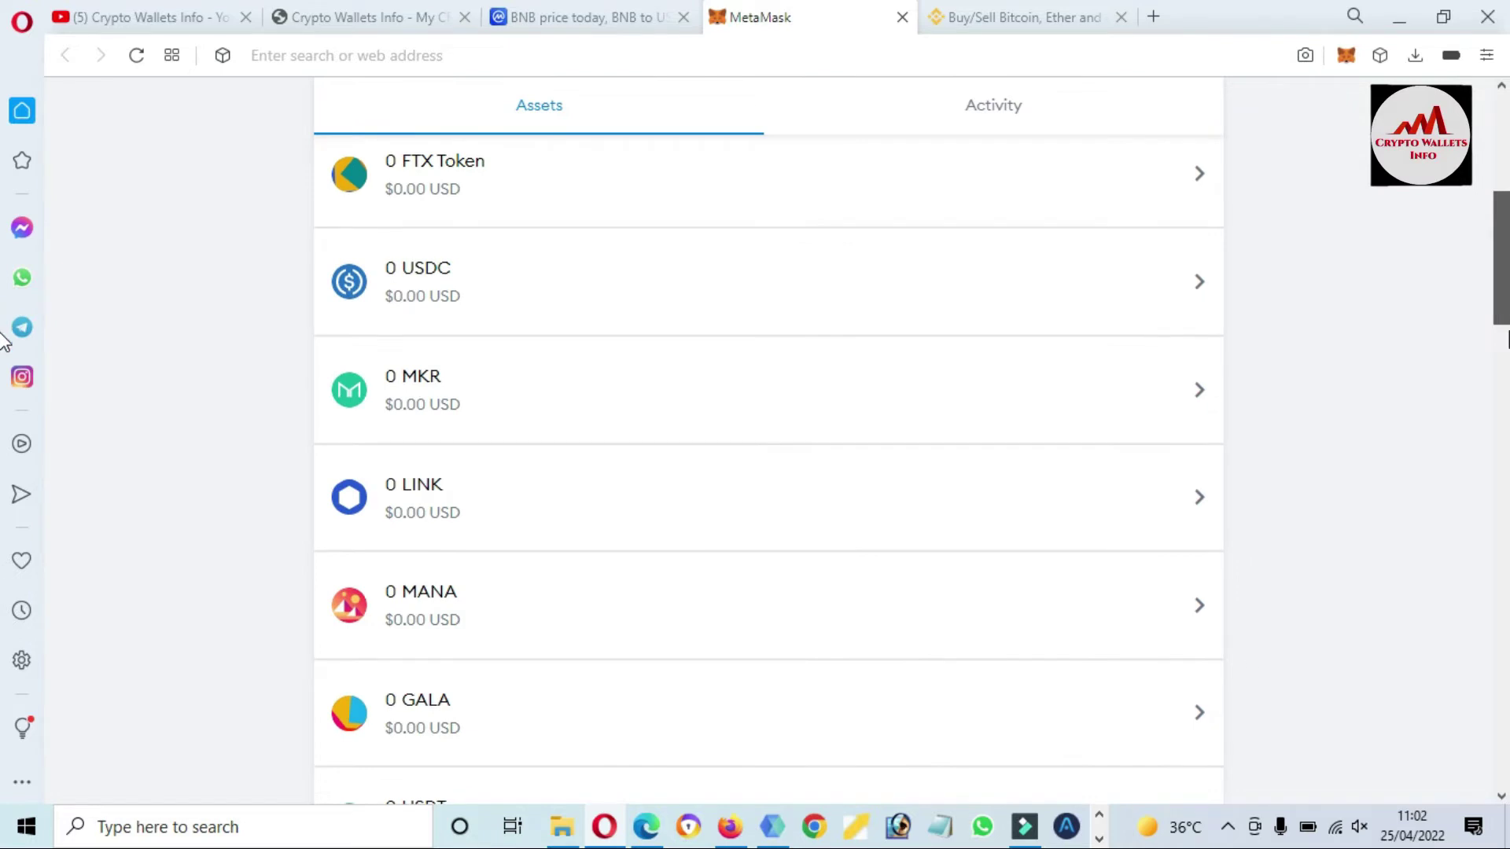
{"action": "scroll", "coordinate": [3, 338], "scroll_direction": "down", "scroll_amount": 8}
{"action": "scroll", "coordinate": [3, 448], "scroll_direction": "down", "scroll_amount": 10}
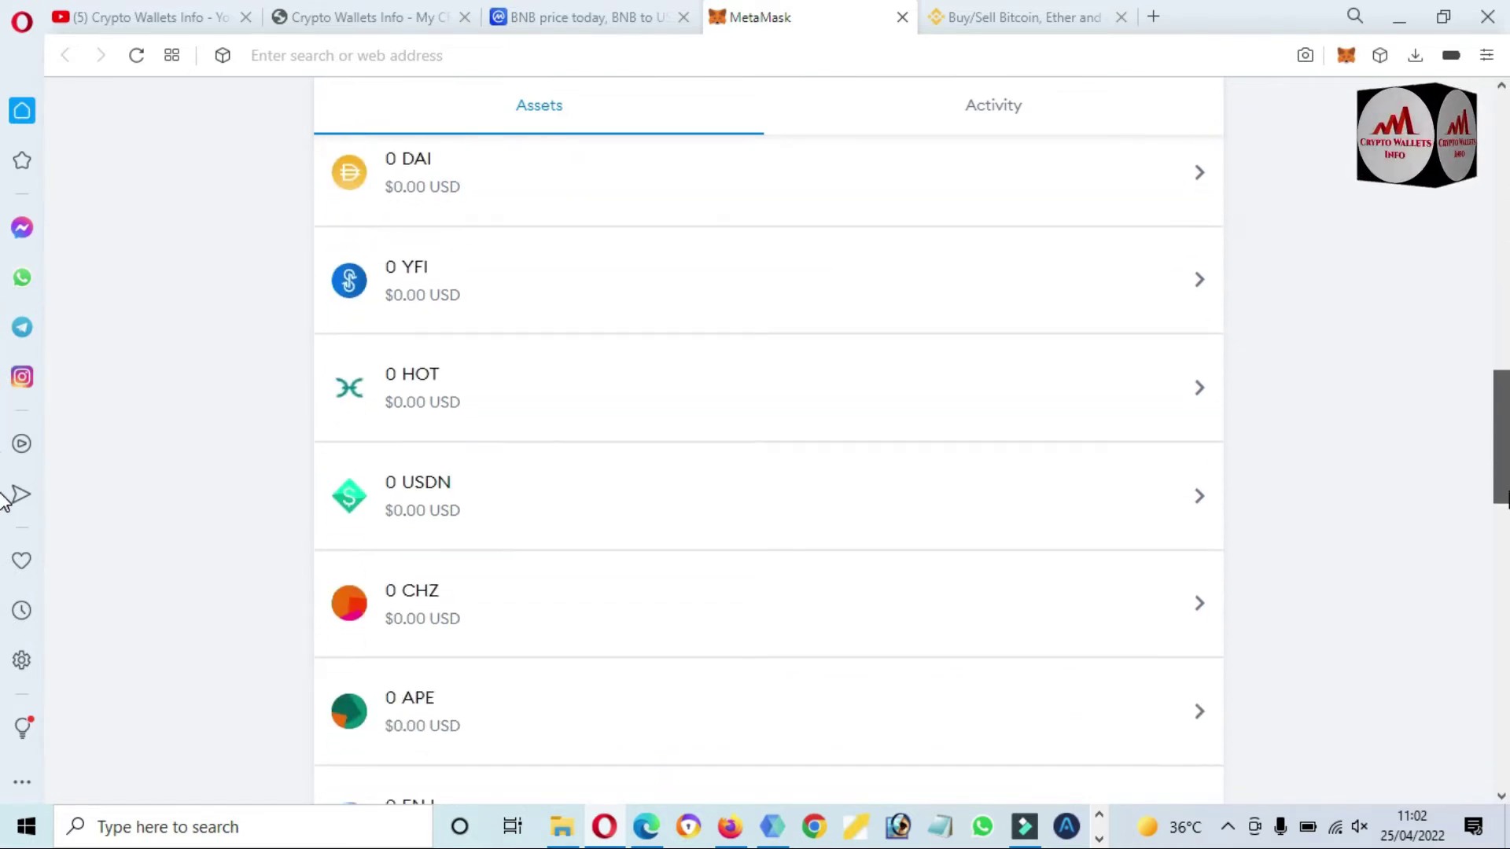
{"action": "scroll", "coordinate": [3, 604], "scroll_direction": "down", "scroll_amount": 9}
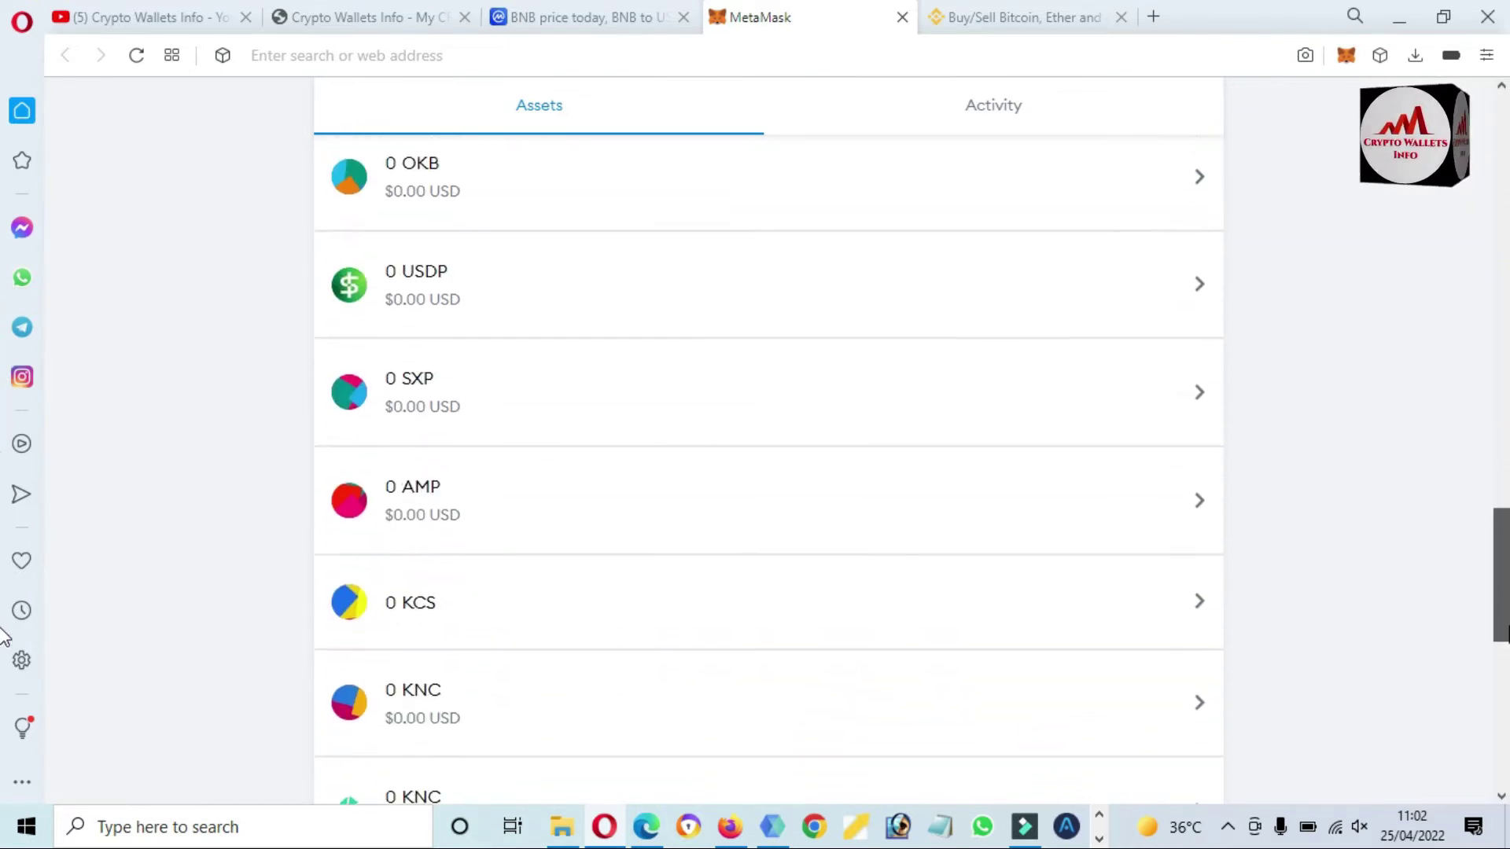
{"action": "scroll", "coordinate": [2, 747], "scroll_direction": "down", "scroll_amount": 5}
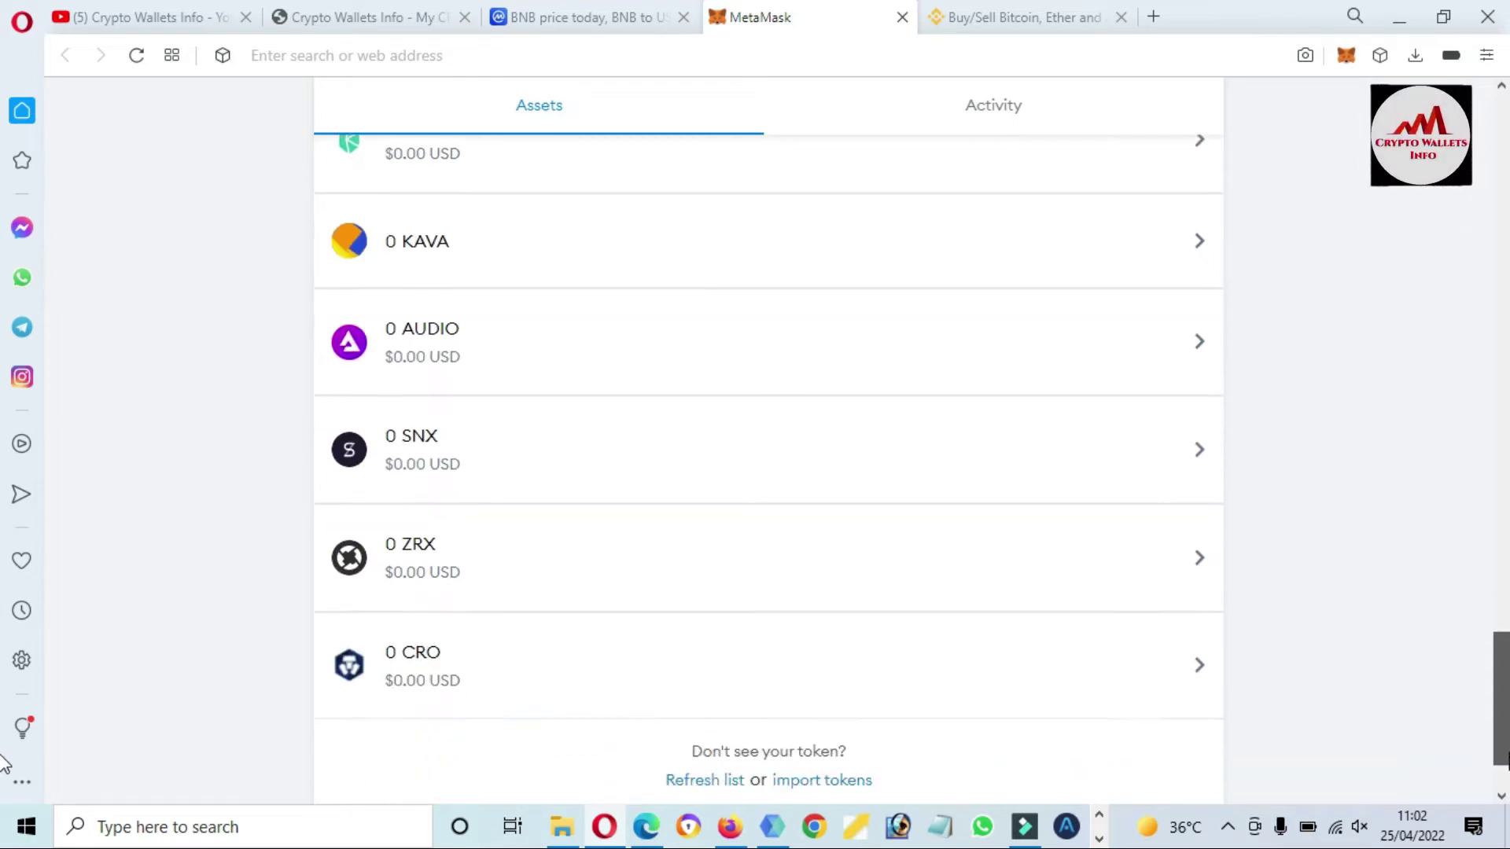
{"action": "scroll", "coordinate": [2, 472], "scroll_direction": "up", "scroll_amount": 20}
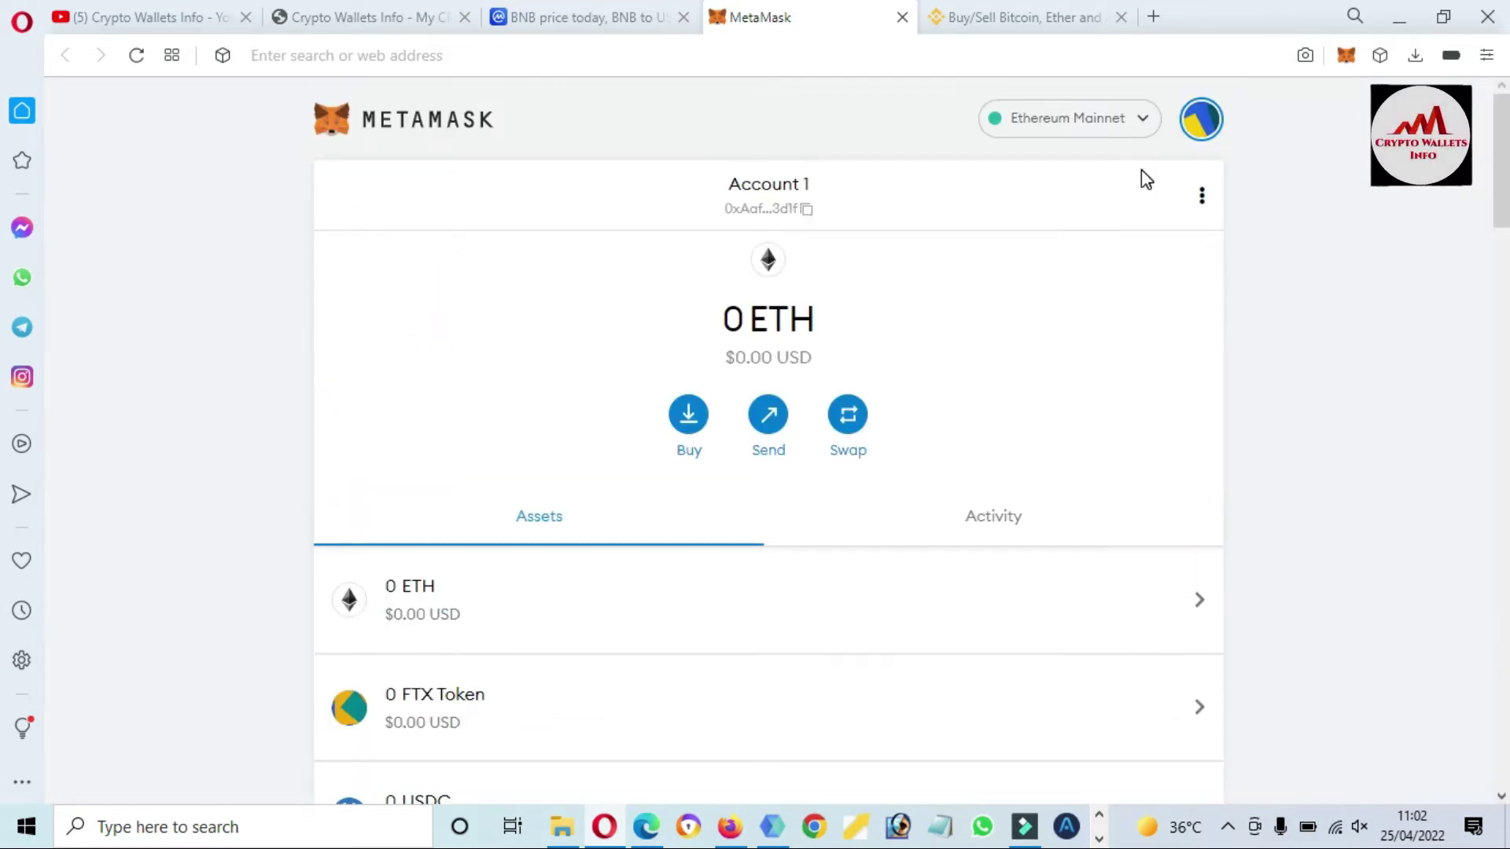
{"action": "left_click", "coordinate": [1142, 139]}
{"action": "left_click_drag", "start_coordinate": [1229, 329], "coordinate": [1234, 464]}
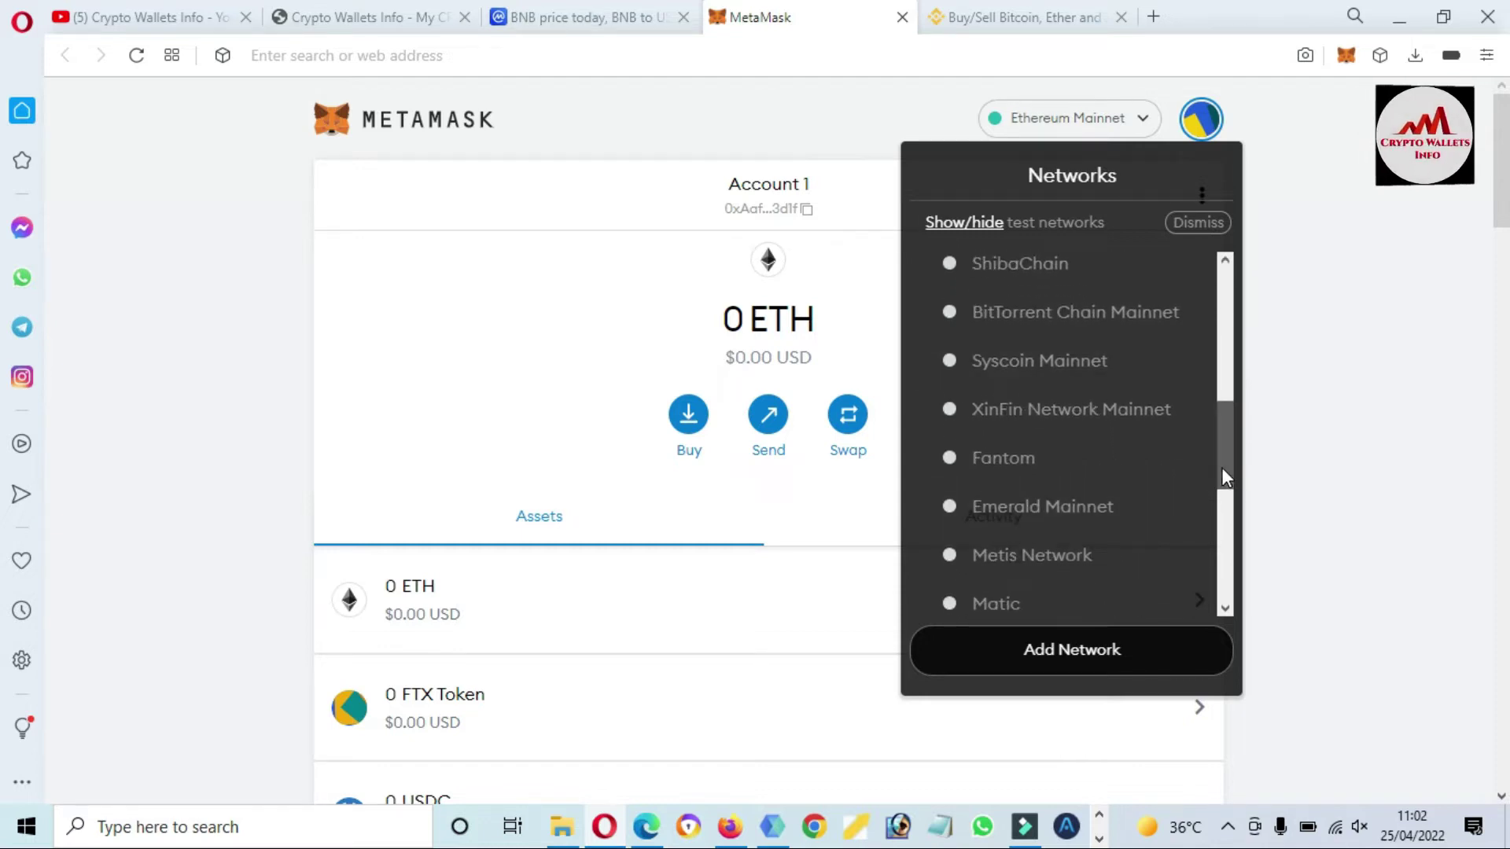
{"action": "scroll", "coordinate": [1223, 476], "scroll_direction": "down", "scroll_amount": 4}
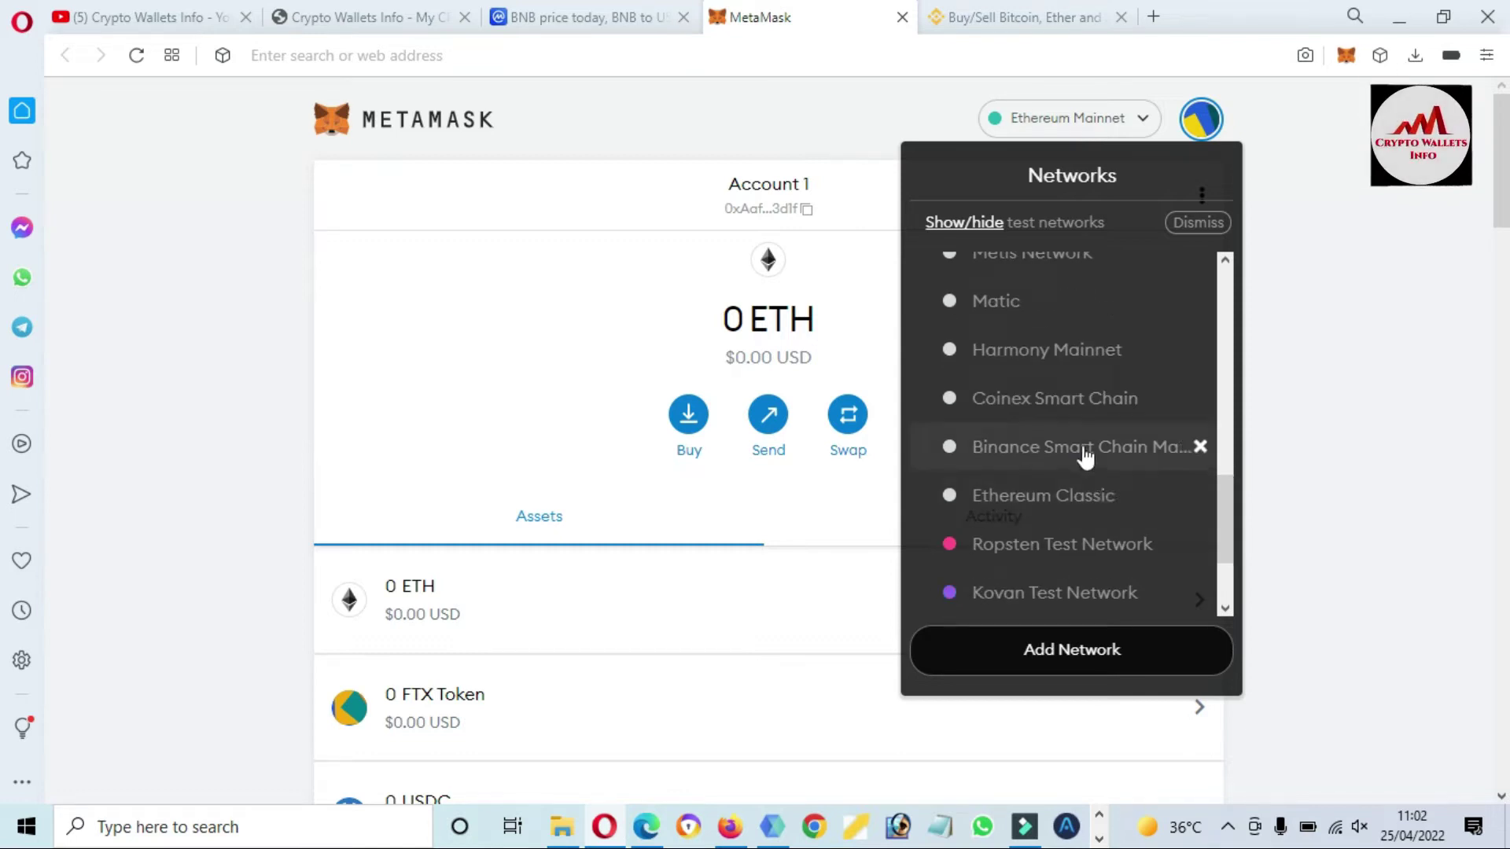
{"action": "left_click", "coordinate": [1083, 448]}
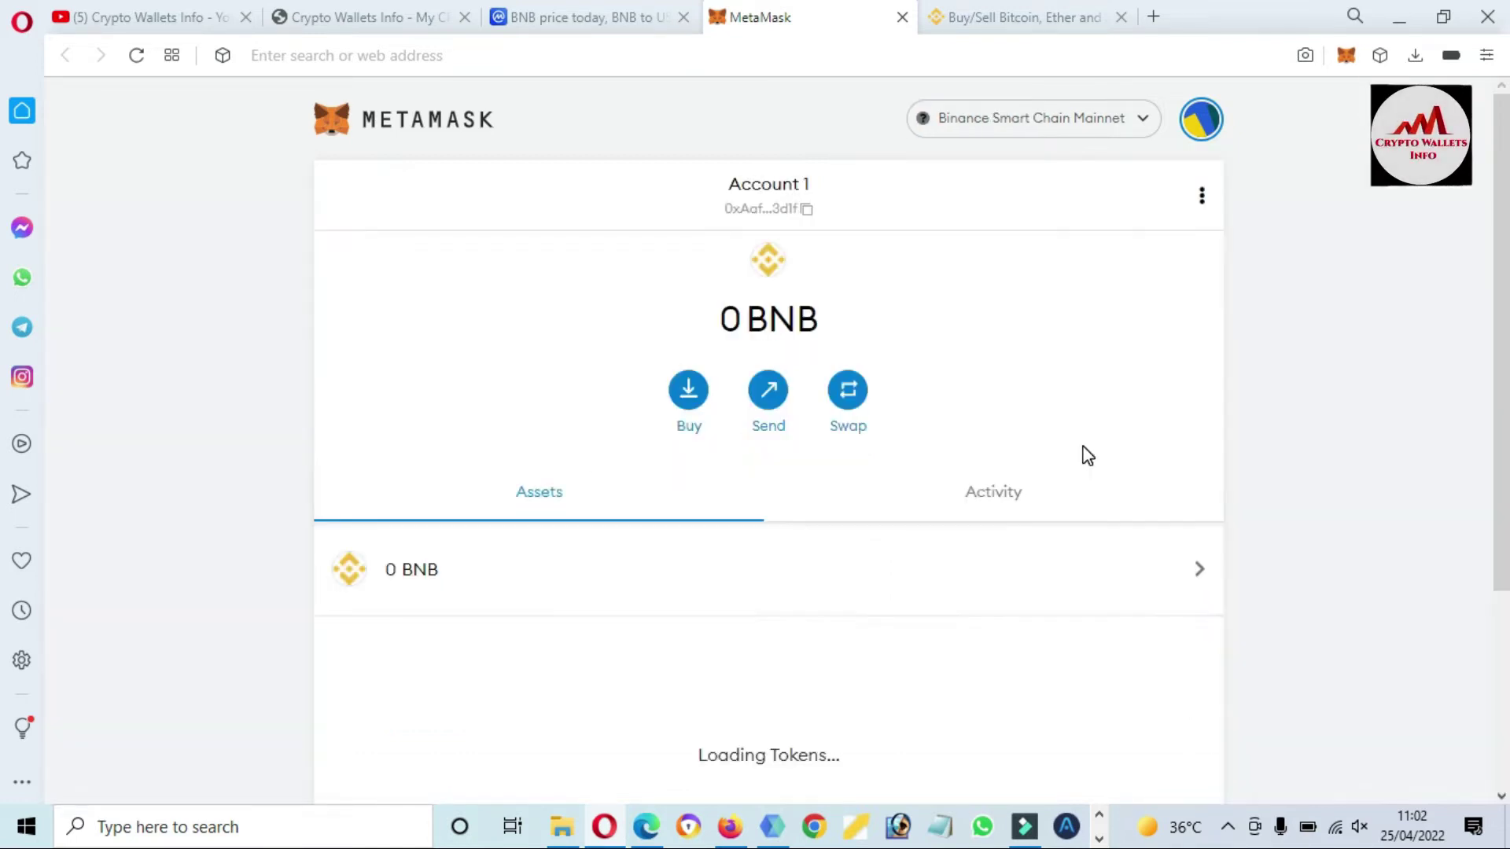
{"action": "scroll", "coordinate": [417, 424], "scroll_direction": "down", "scroll_amount": 3}
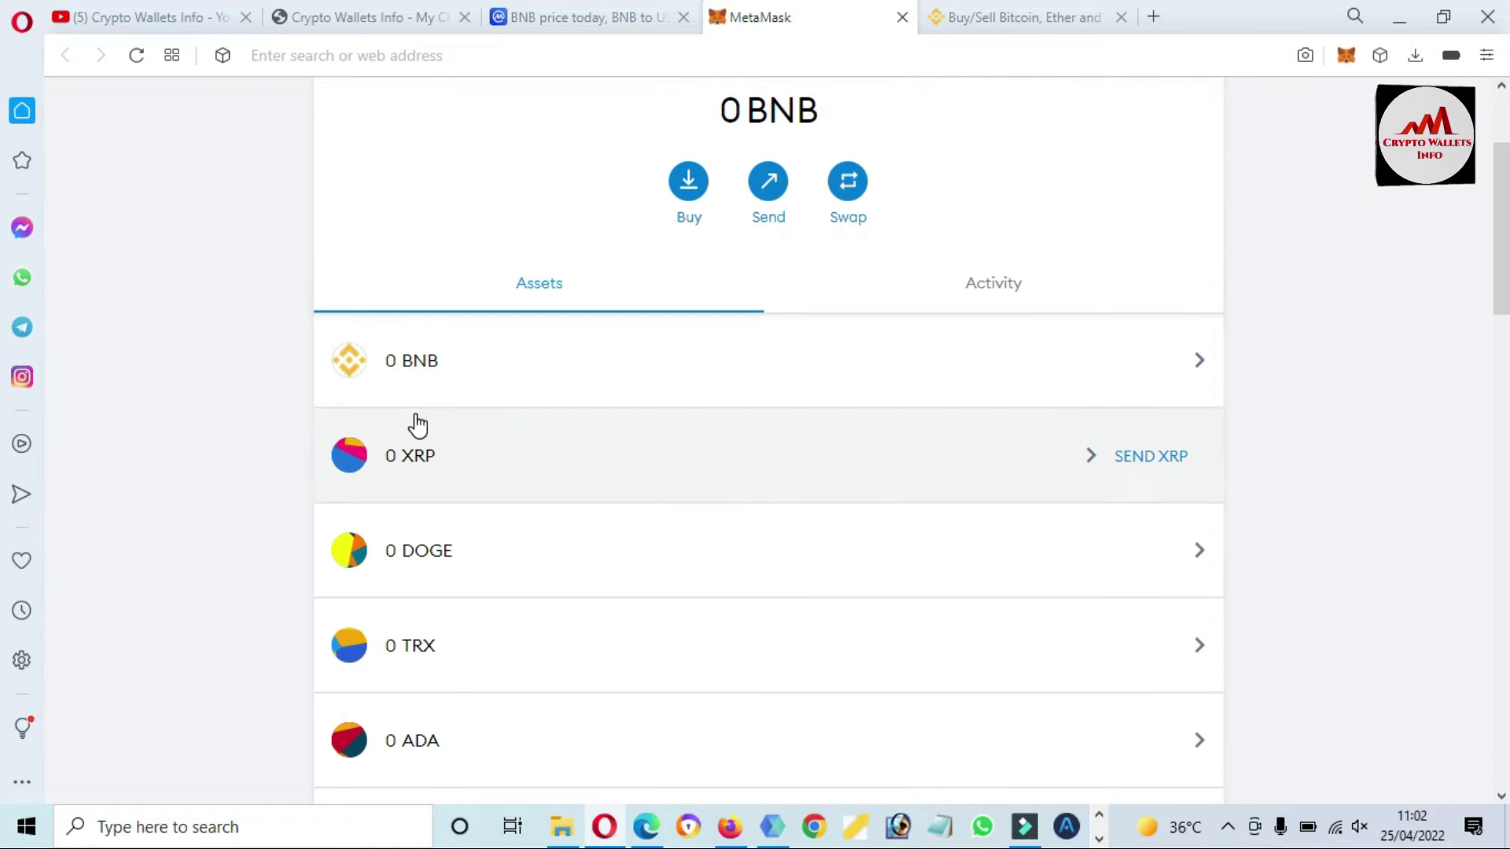
{"action": "left_click_drag", "start_coordinate": [293, 361], "coordinate": [515, 360]}
{"action": "left_click", "coordinate": [1385, 334]}
{"action": "scroll", "coordinate": [1466, 235], "scroll_direction": "up", "scroll_amount": 3}
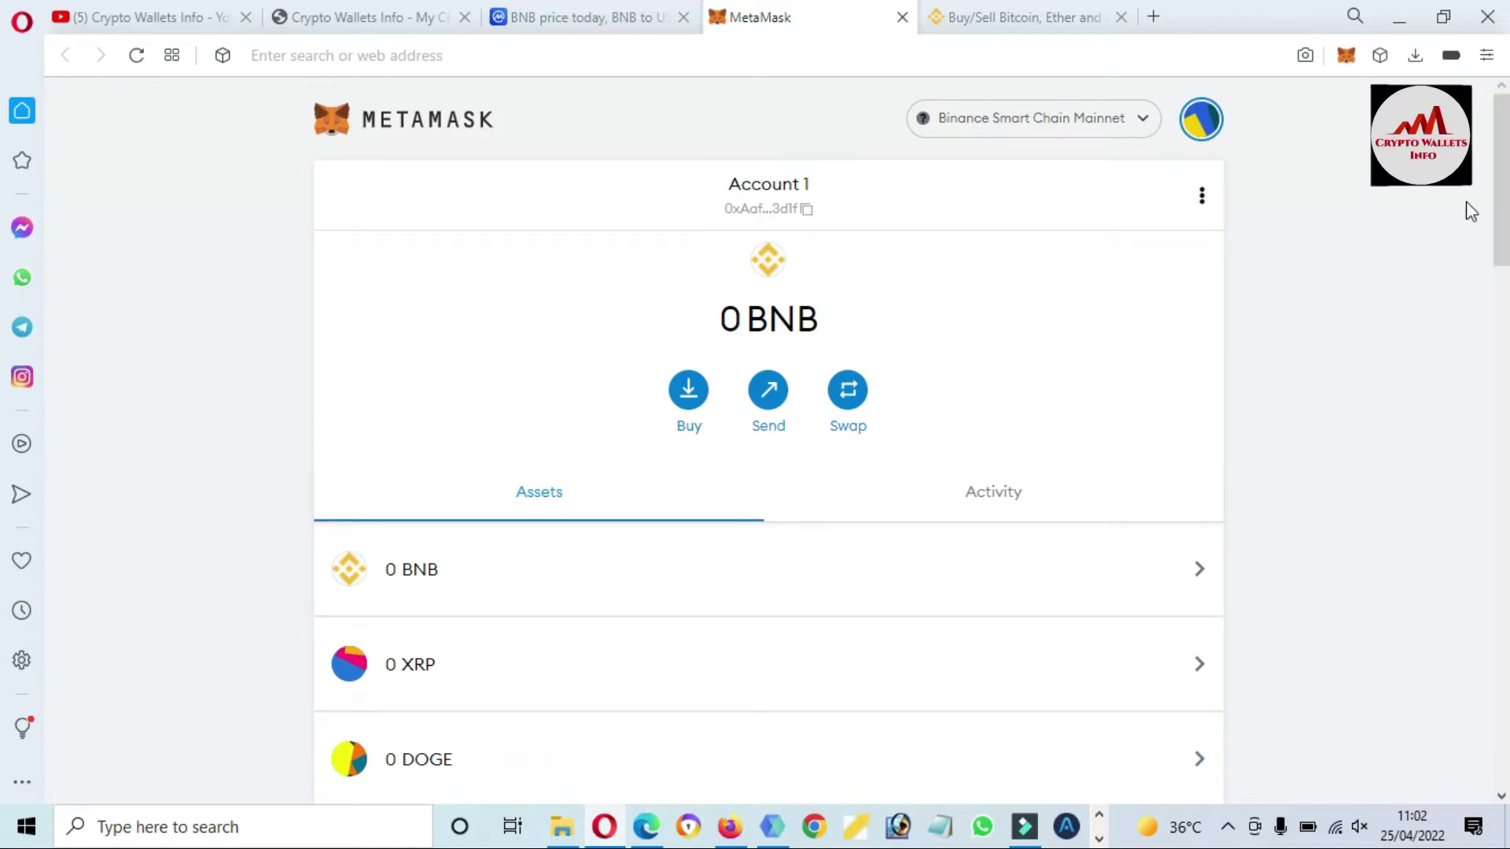
{"action": "left_click", "coordinate": [1144, 125]}
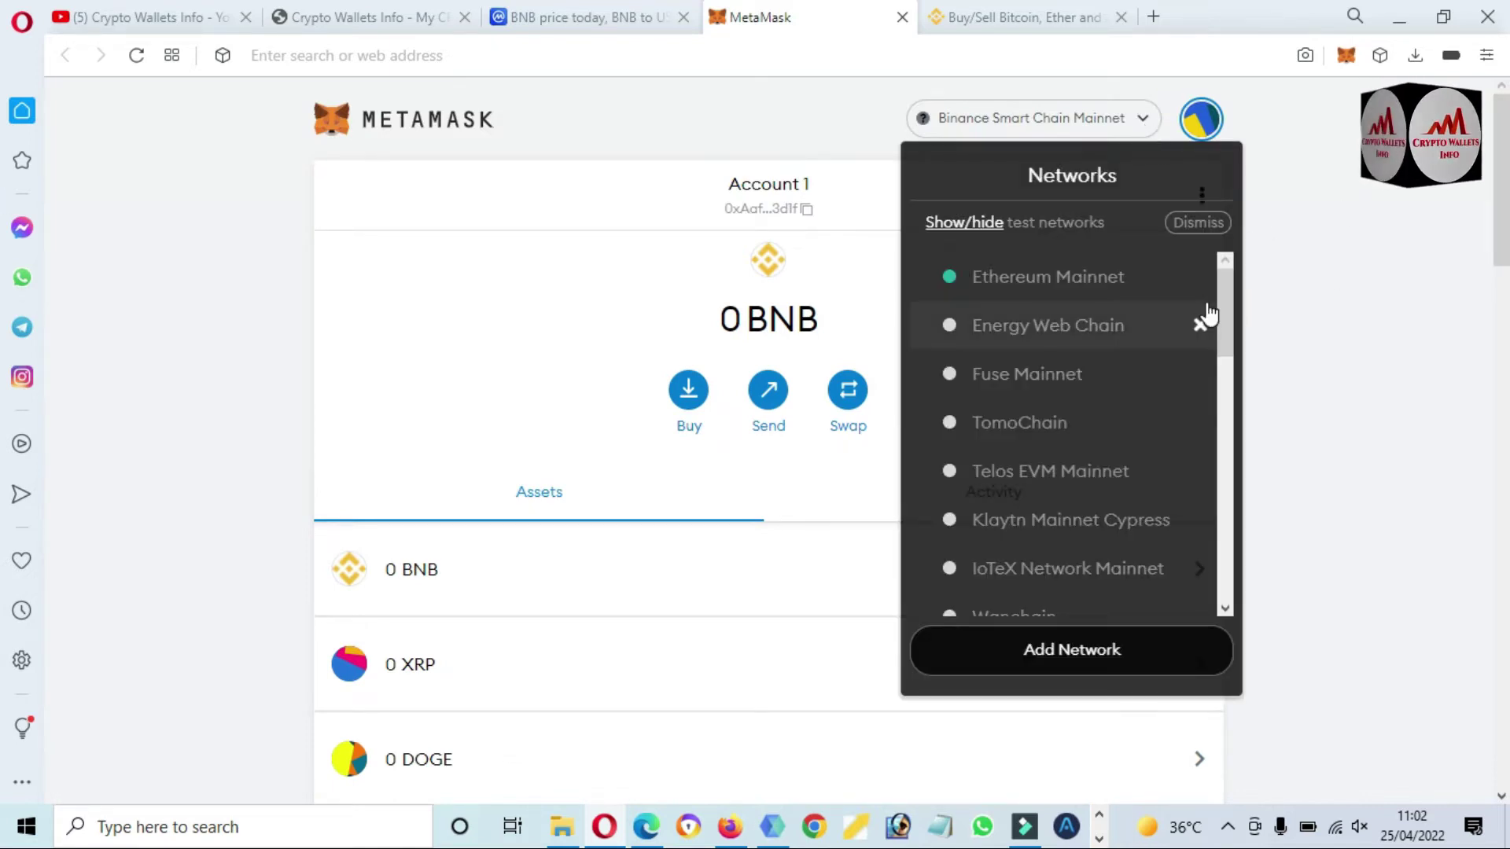
{"action": "left_click", "coordinate": [1045, 292]}
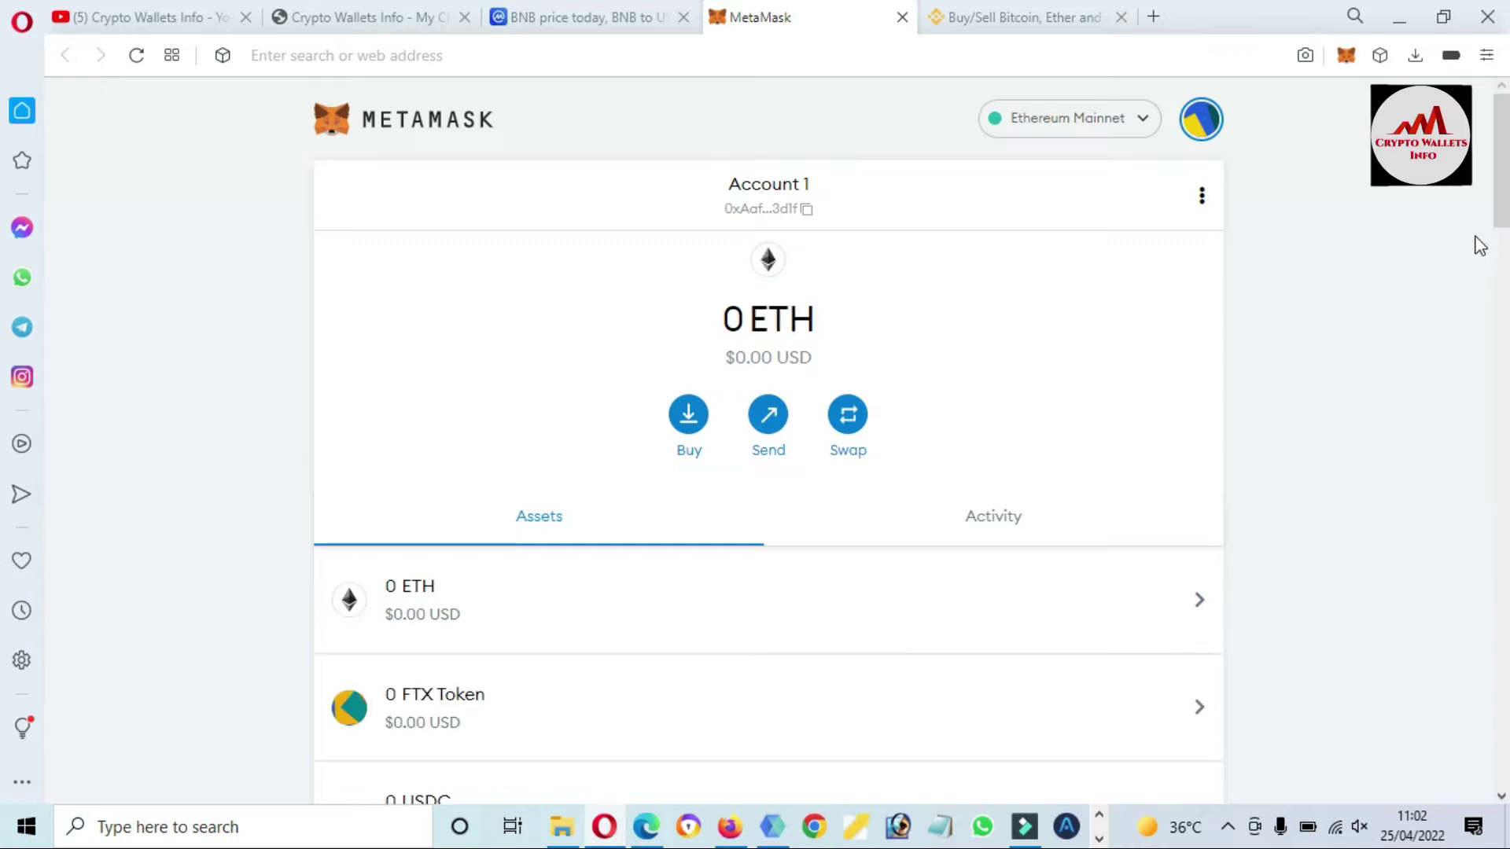
{"action": "left_click_drag", "start_coordinate": [1505, 206], "coordinate": [1506, 782]}
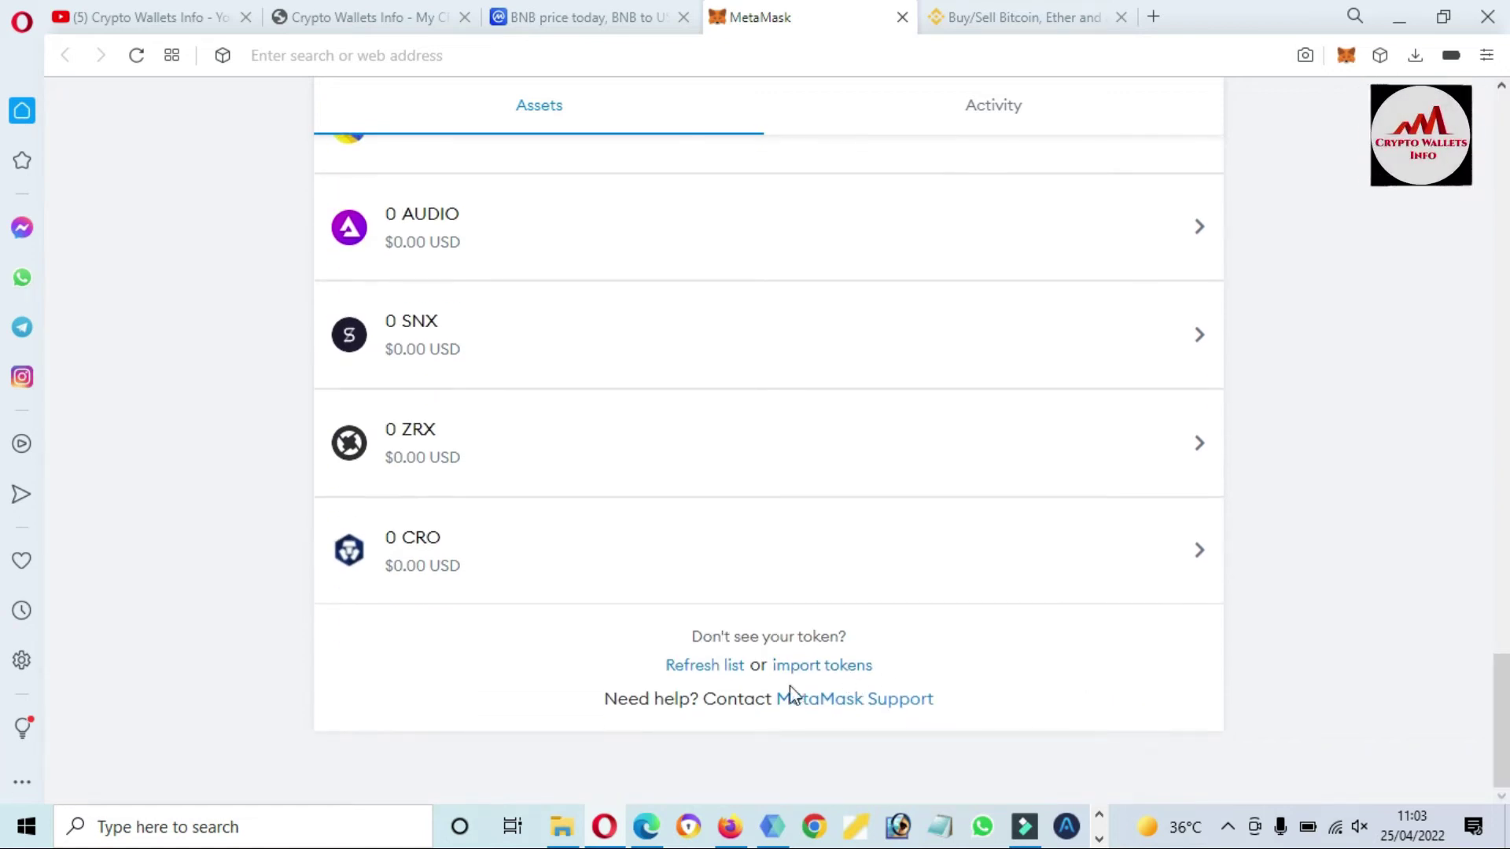
{"action": "left_click_drag", "start_coordinate": [912, 664], "coordinate": [779, 666]}
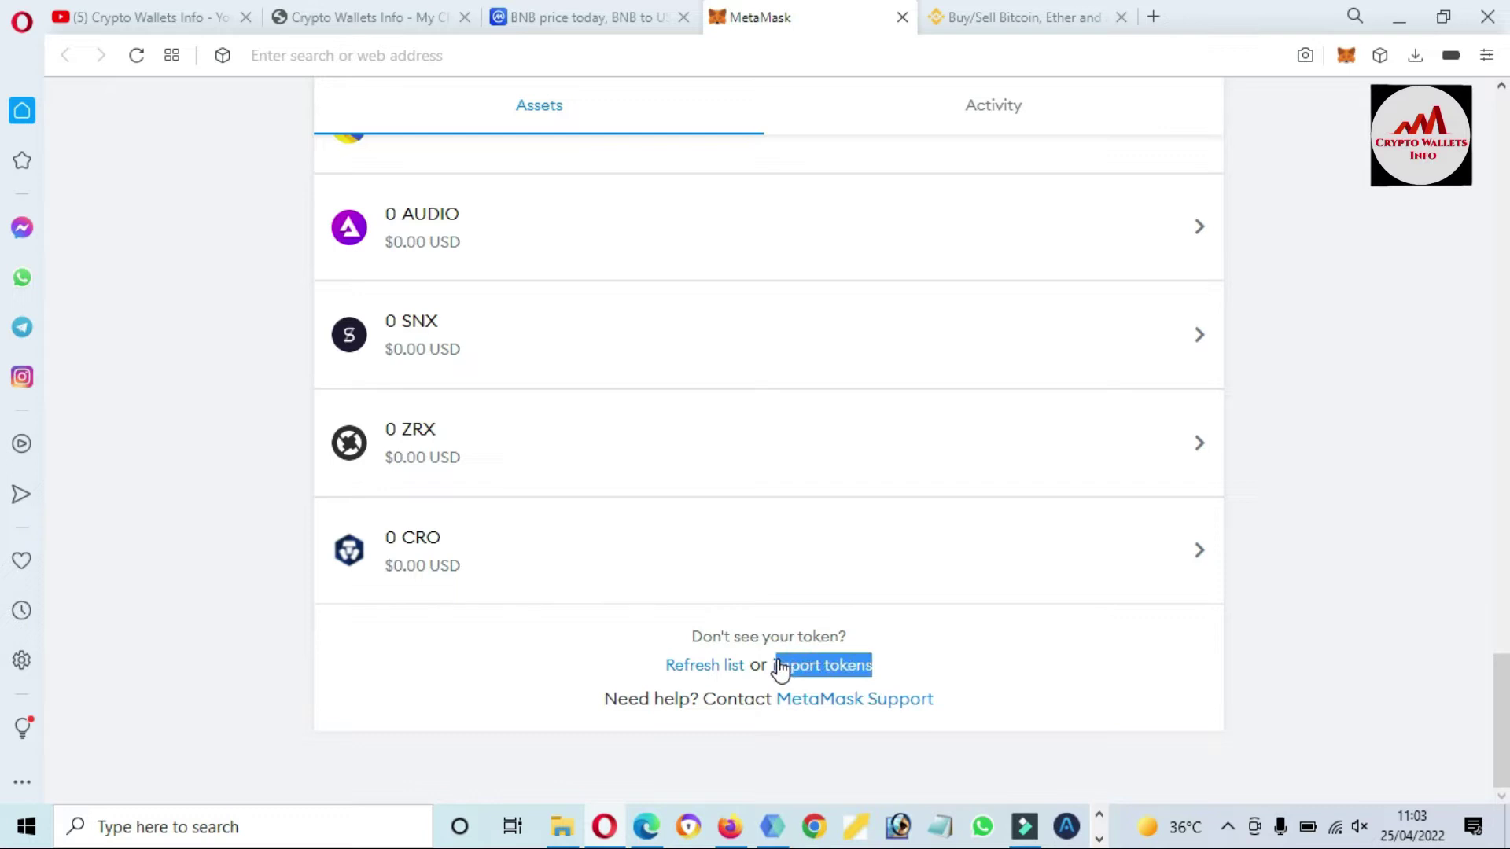
Step: Bring up MetaMask's Import Tokens Custom Token form, leave the address empty, and start a new tab
{"action": "left_click", "coordinate": [789, 670]}
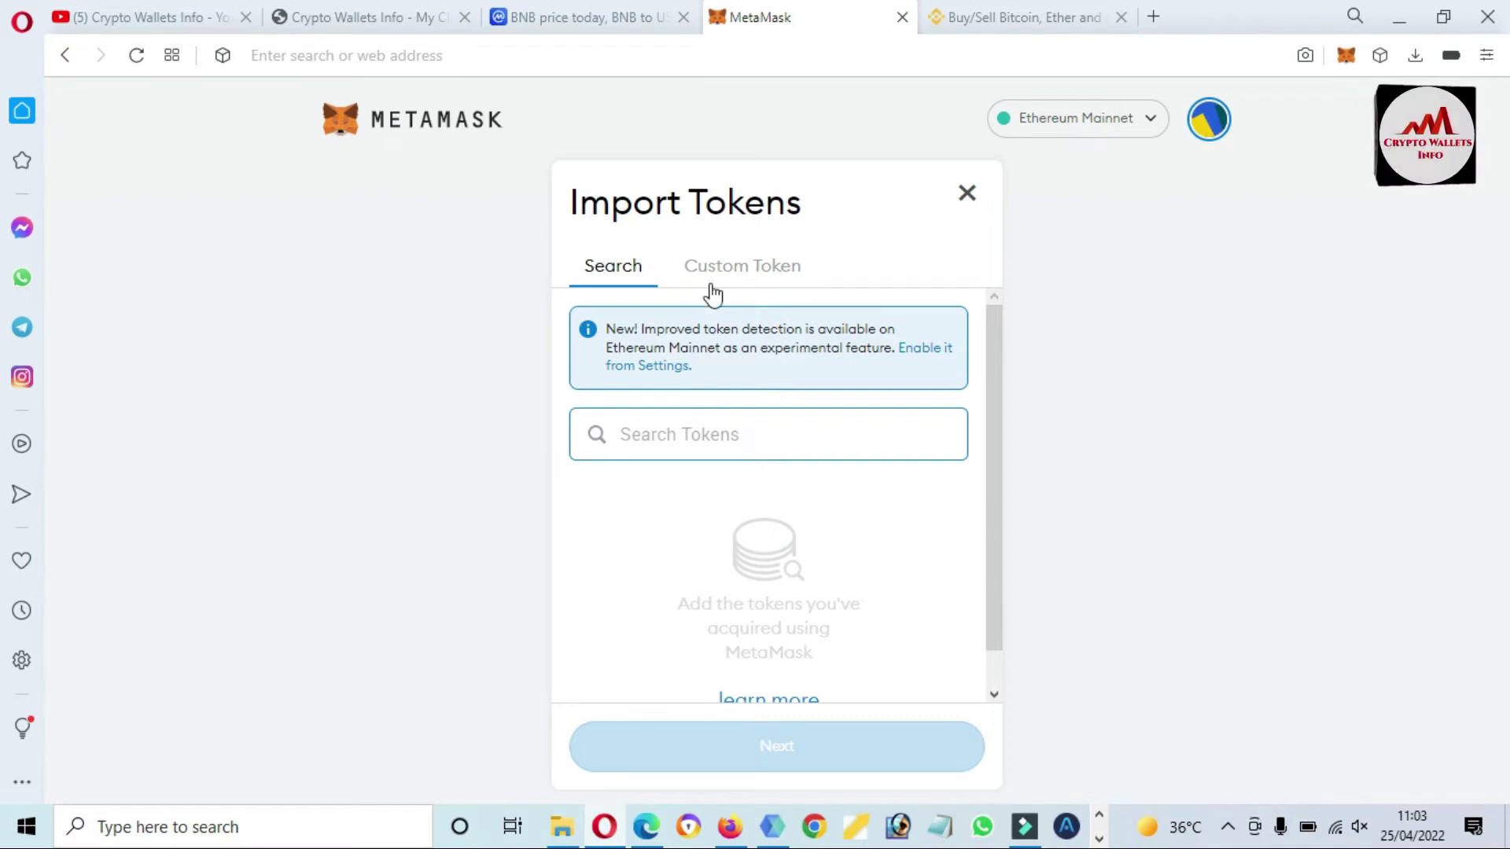
{"action": "left_click", "coordinate": [759, 266]}
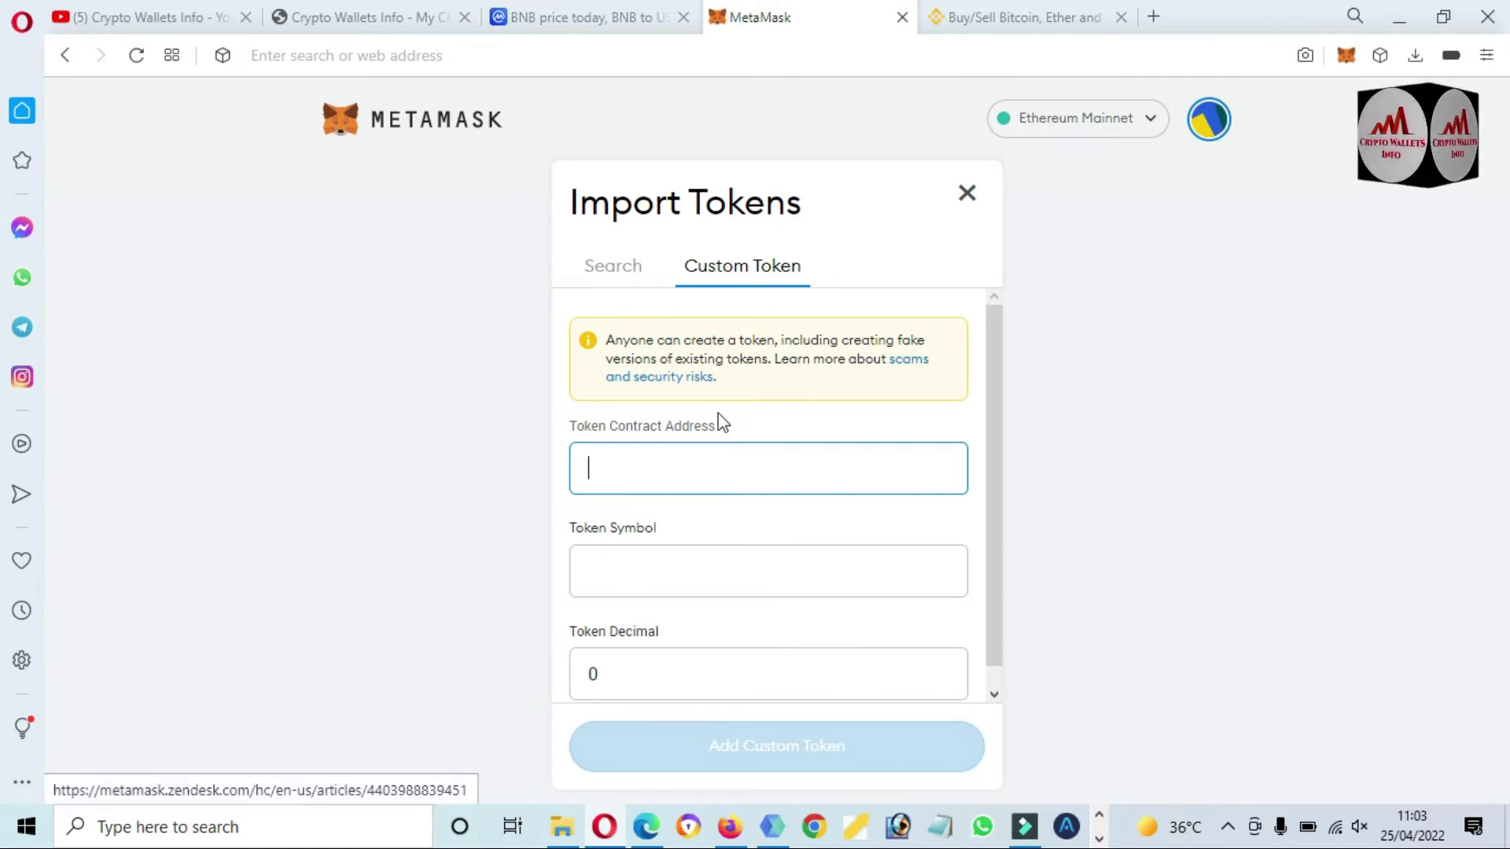
{"action": "left_click", "coordinate": [669, 475]}
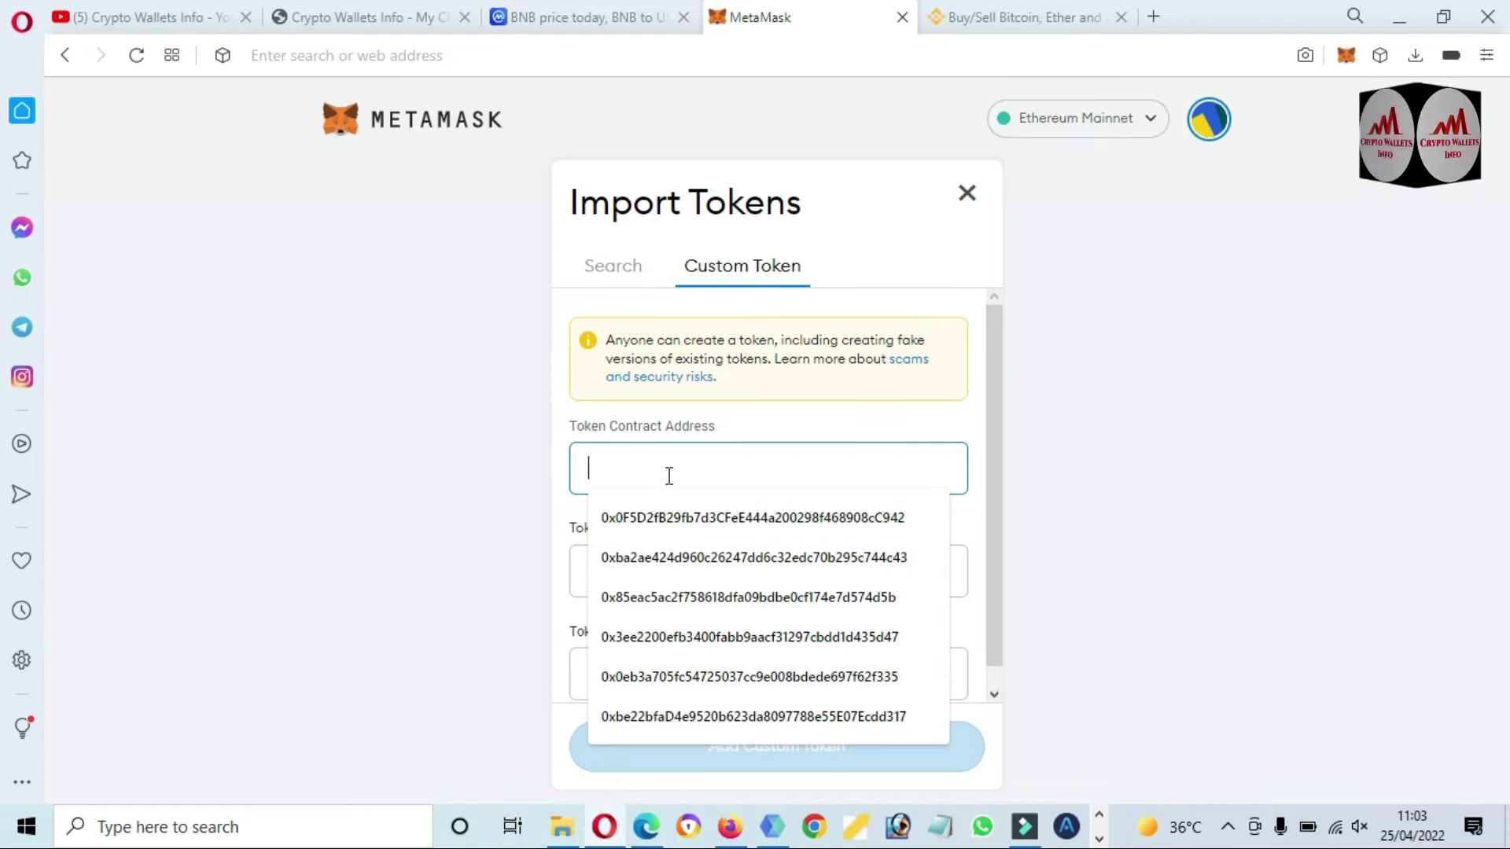
{"action": "left_click", "coordinate": [452, 492]}
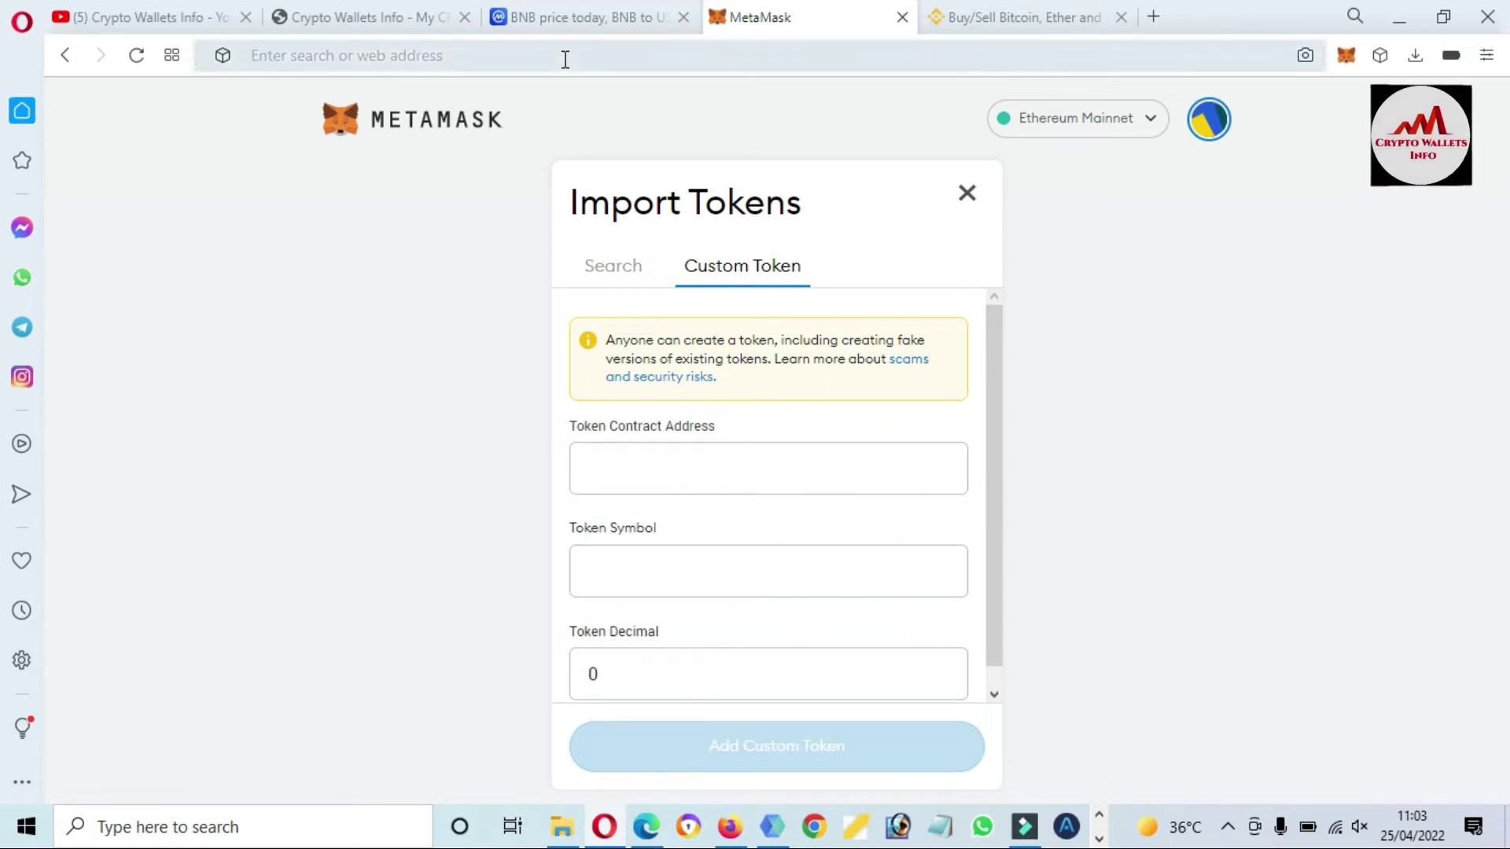
{"action": "left_click", "coordinate": [1151, 18]}
Step: Go to etherscan.io in the new tab and search for bnb
{"action": "left_click", "coordinate": [686, 63]}
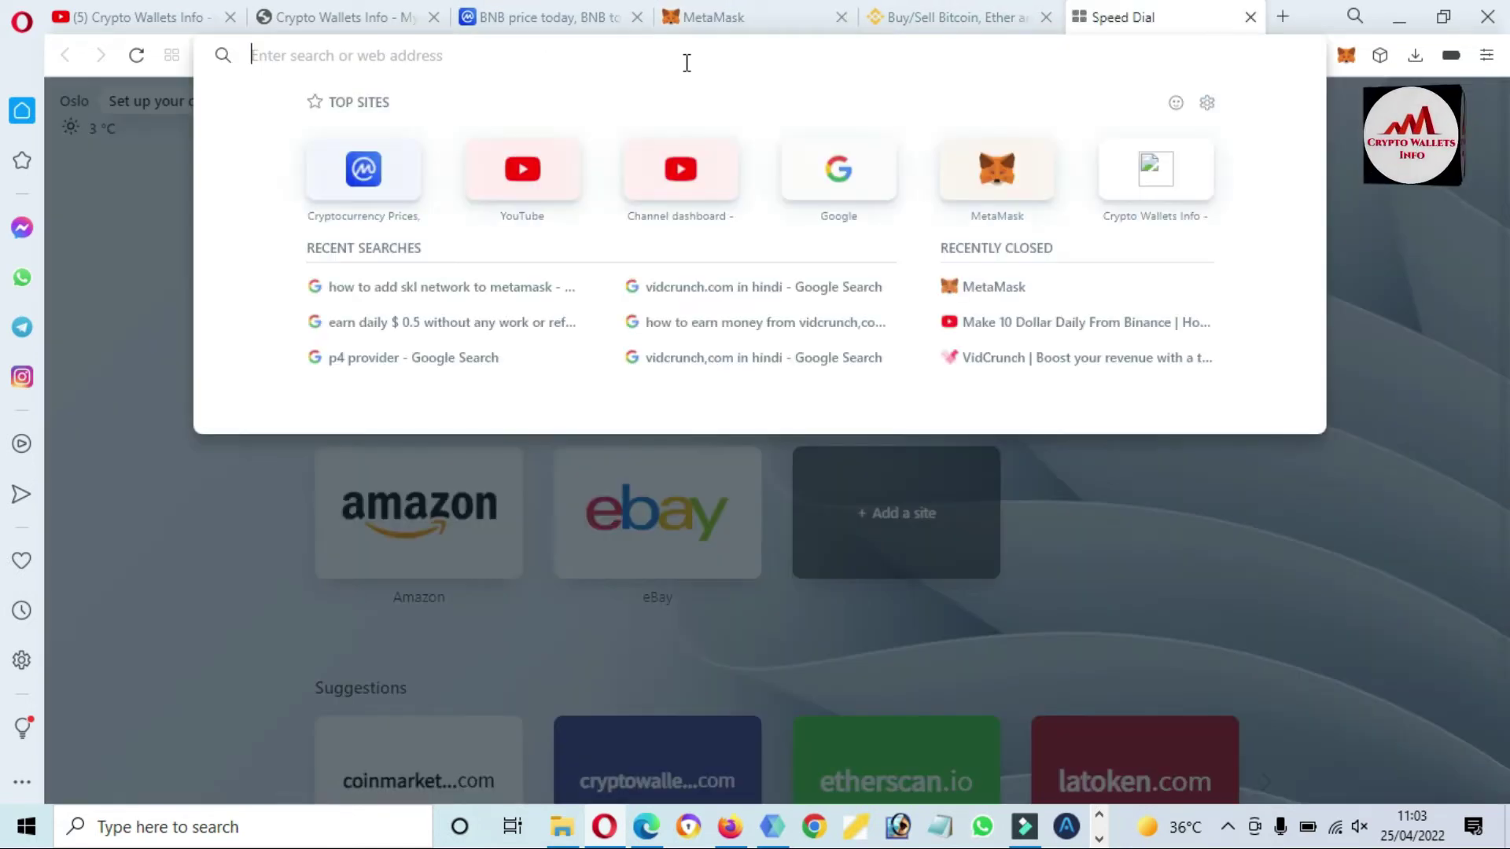
{"action": "type", "text": "etherscan.io"}
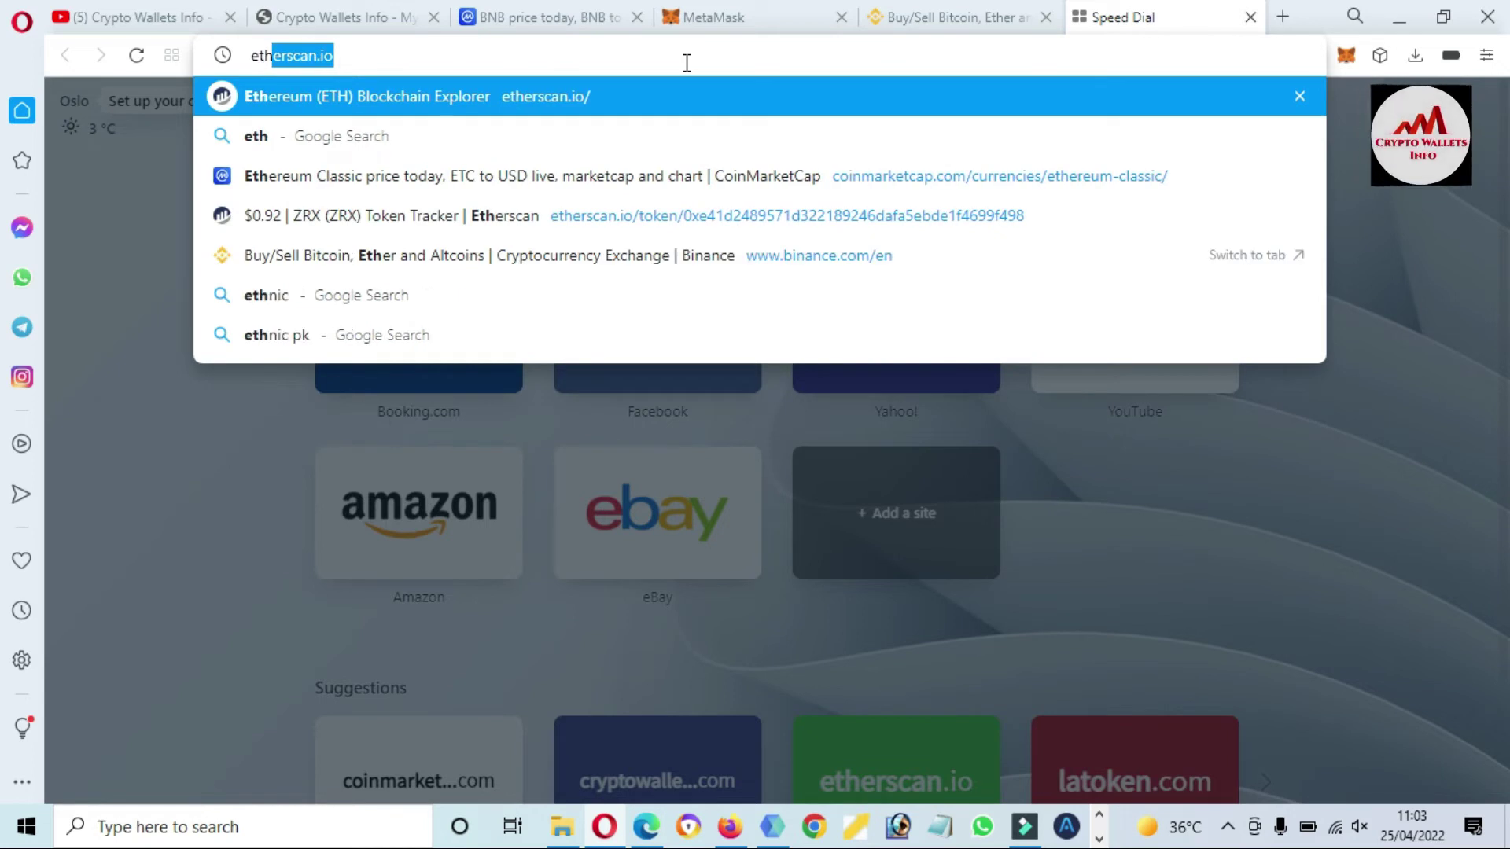
{"action": "left_click", "coordinate": [627, 113]}
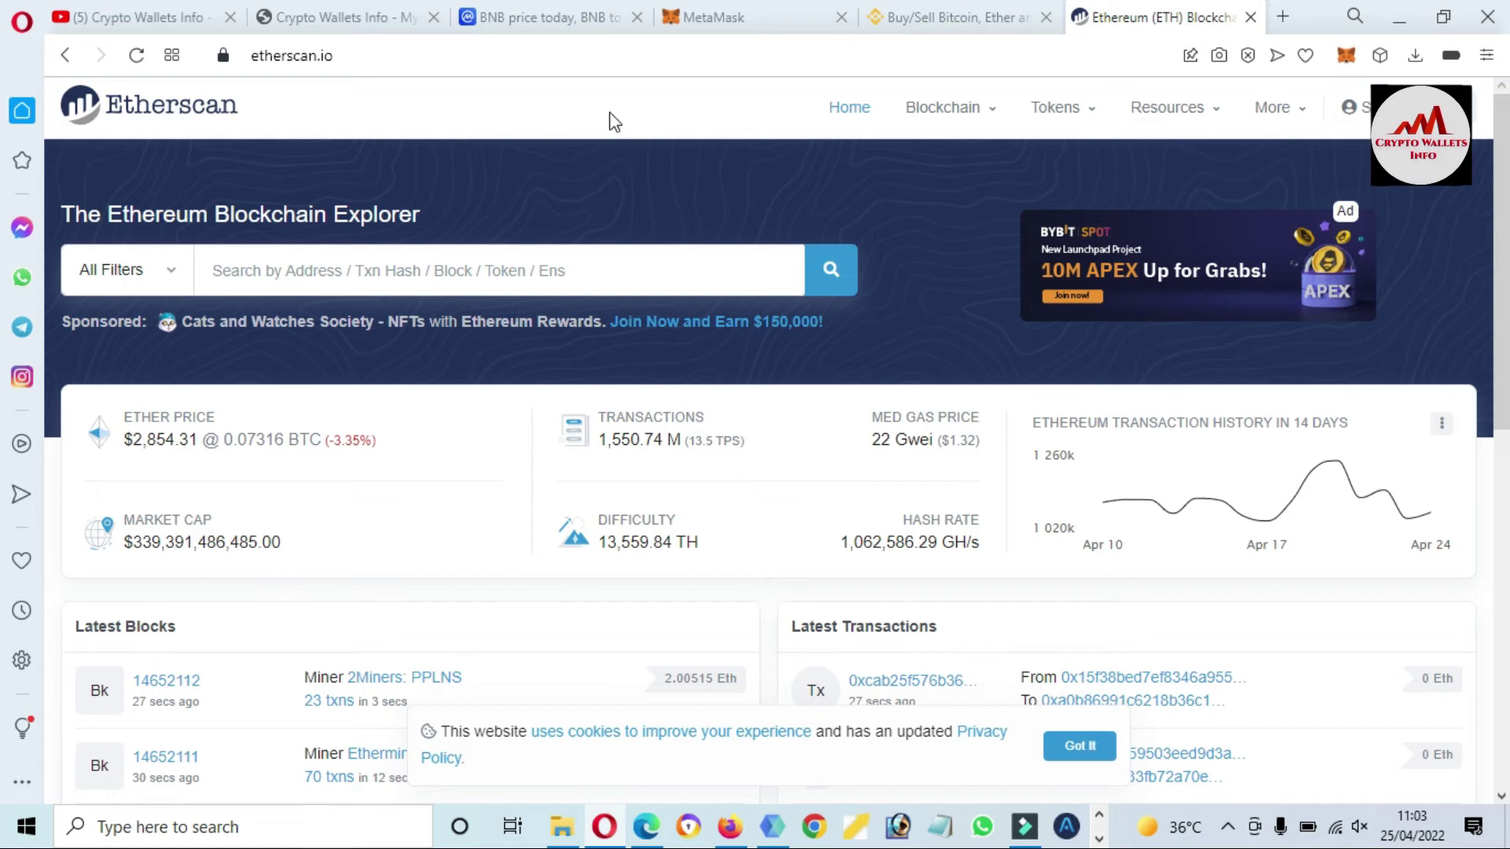
{"action": "left_click", "coordinate": [393, 264]}
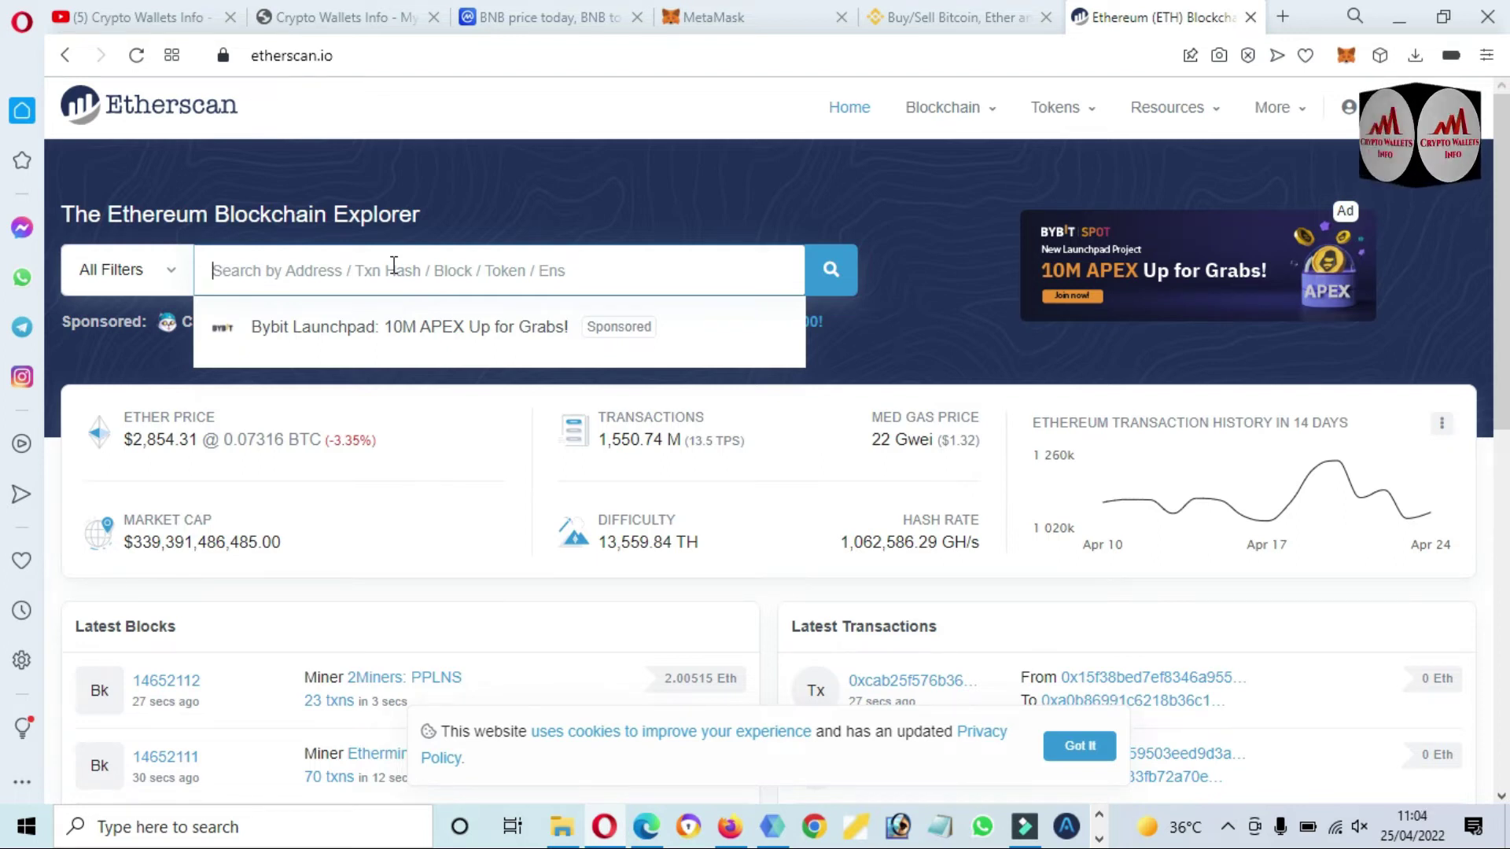
{"action": "type", "text": "bnb"}
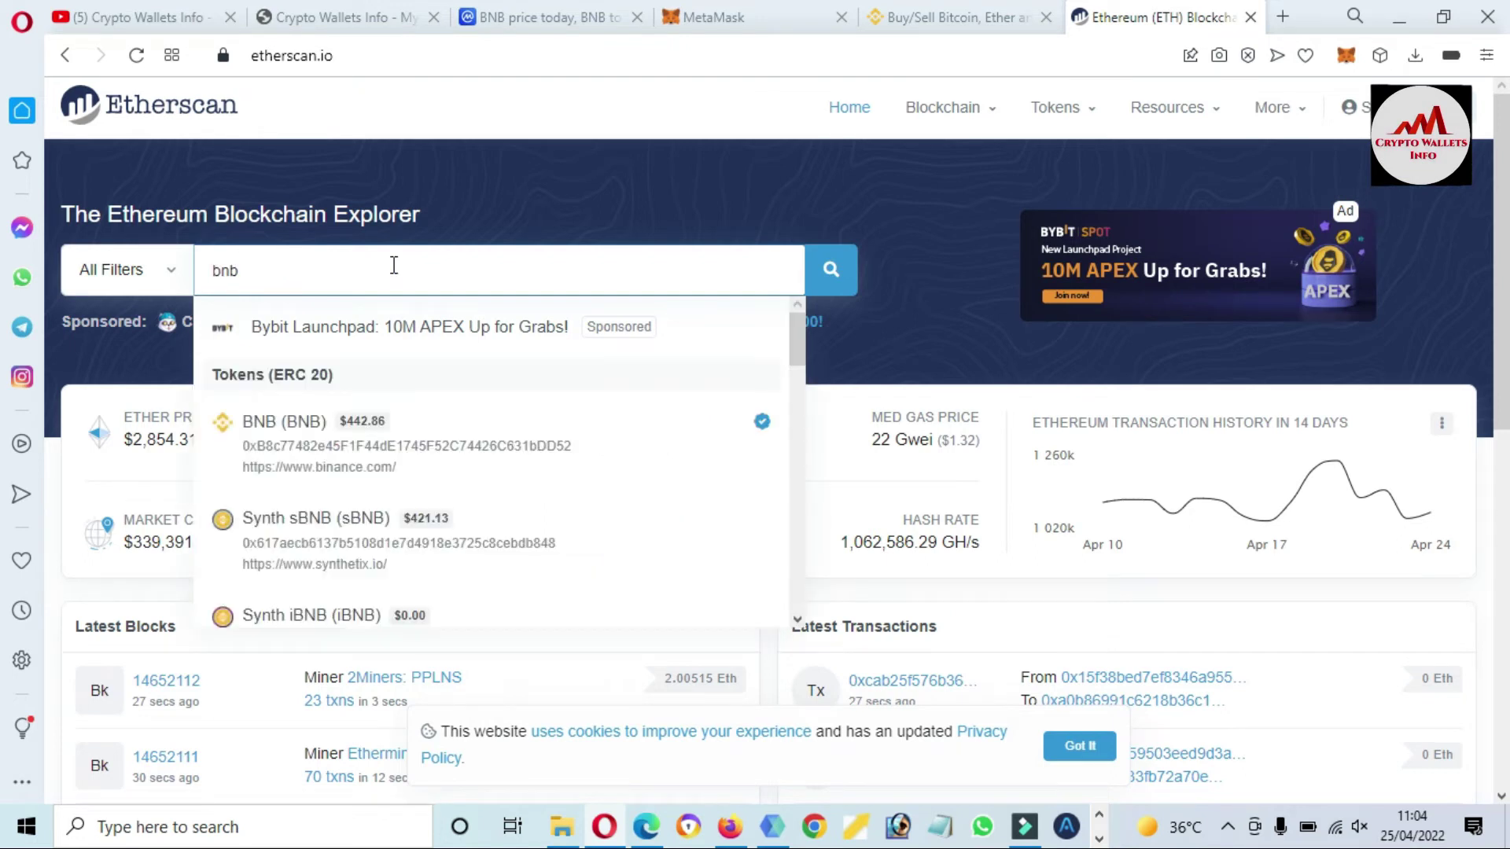
Step: Go to the BNB (BNB) ERC-20 token page and inspect its contract address and official site link
{"action": "left_click", "coordinate": [366, 464]}
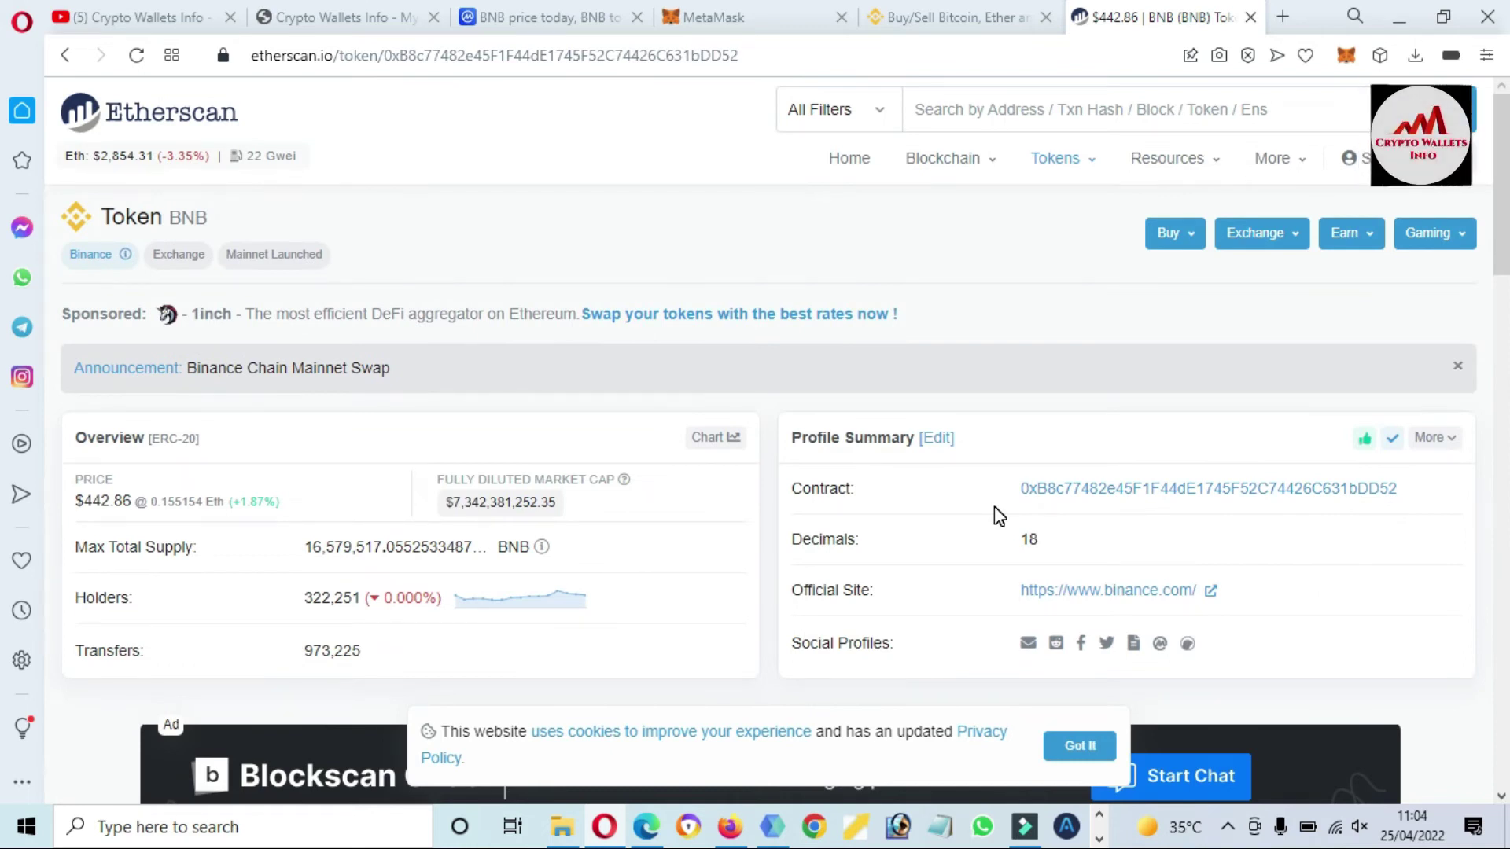
{"action": "left_click_drag", "start_coordinate": [1004, 499], "coordinate": [1415, 482]}
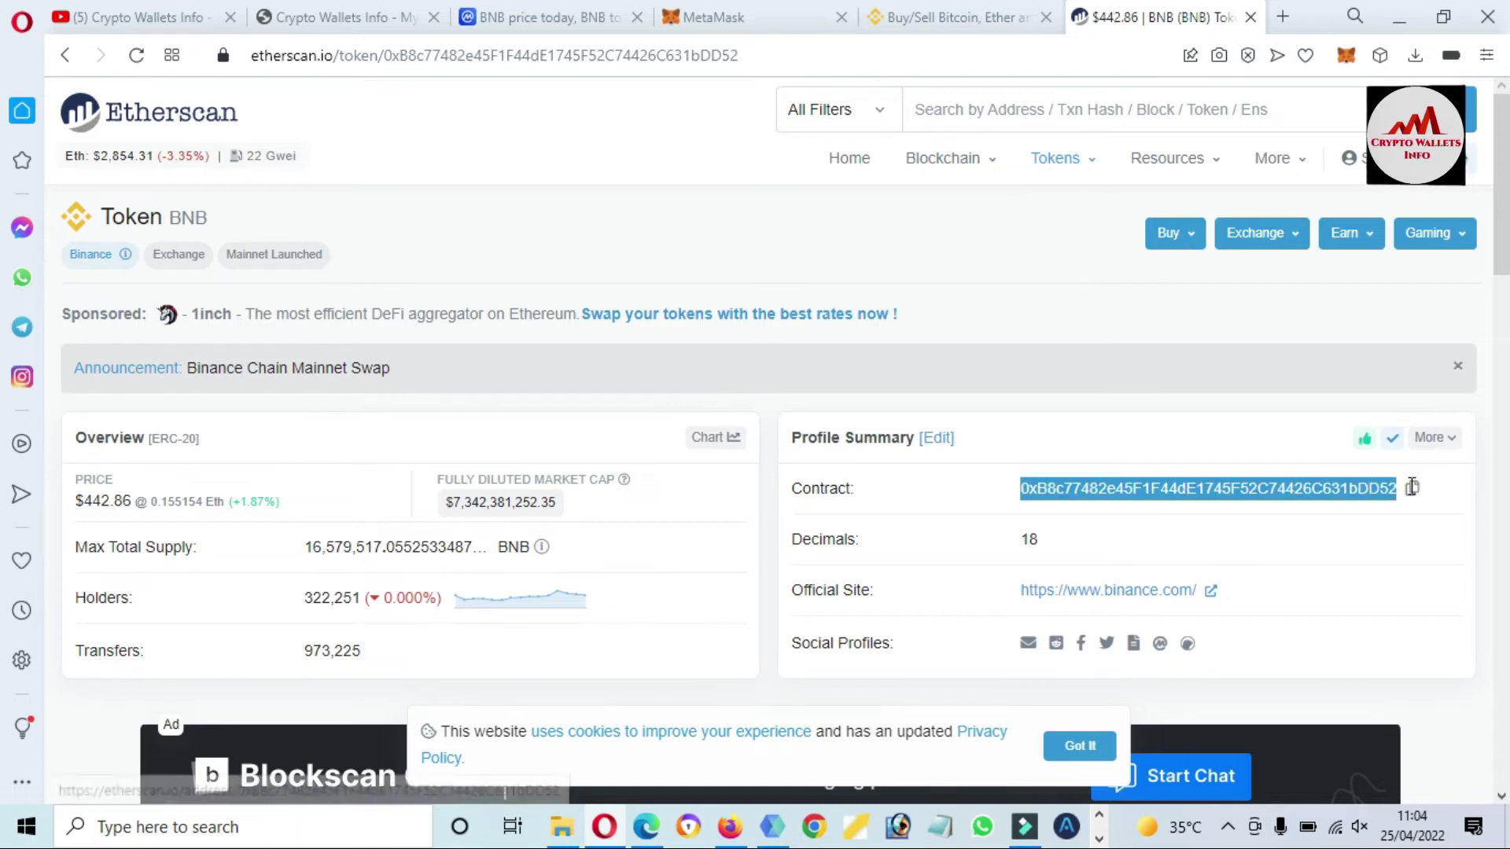
{"action": "left_click", "coordinate": [1415, 486]}
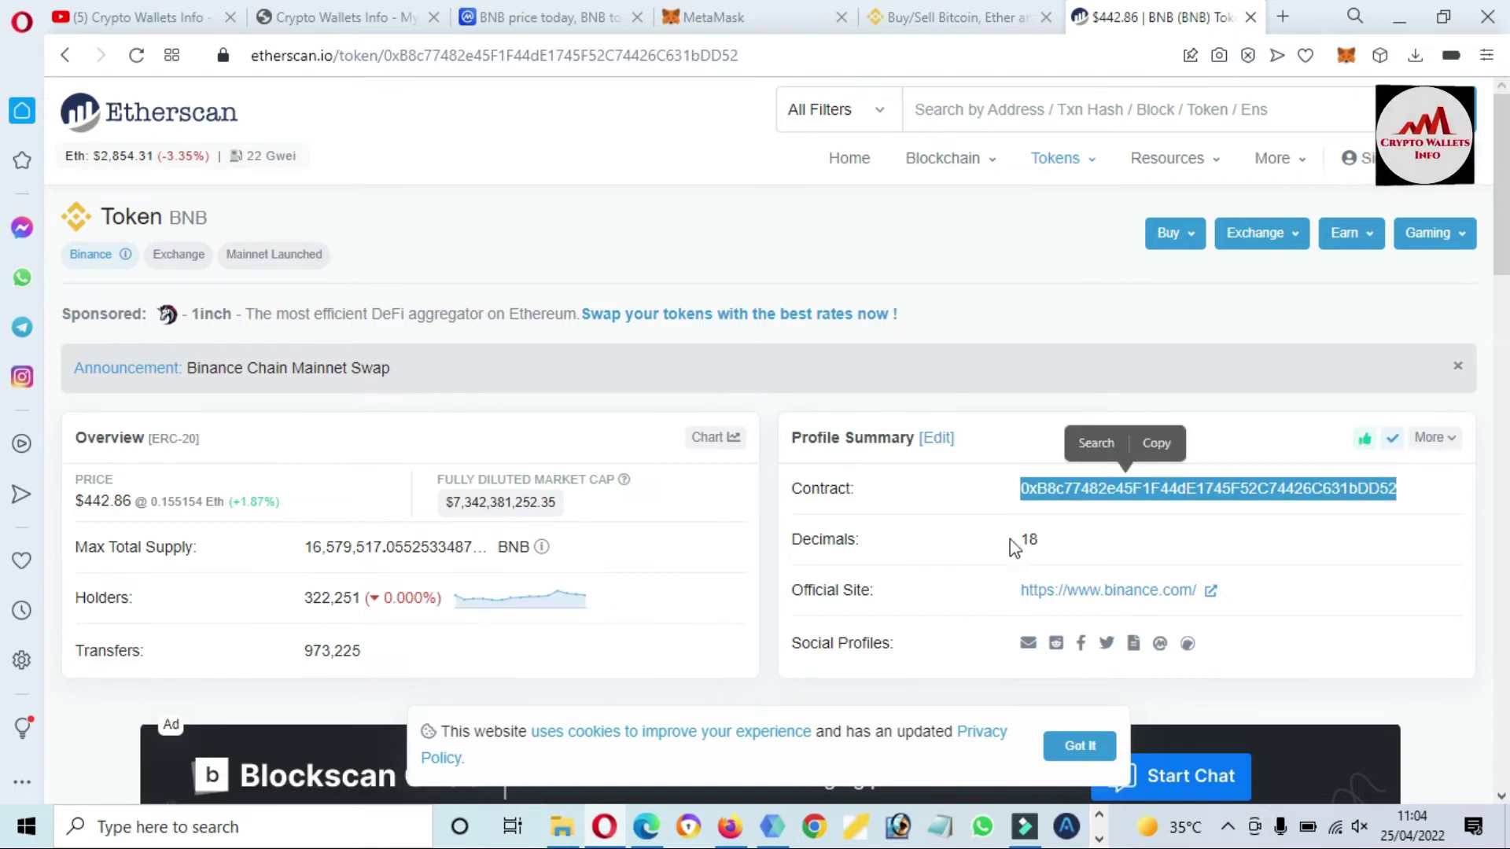
{"action": "left_click_drag", "start_coordinate": [1016, 591], "coordinate": [1242, 595]}
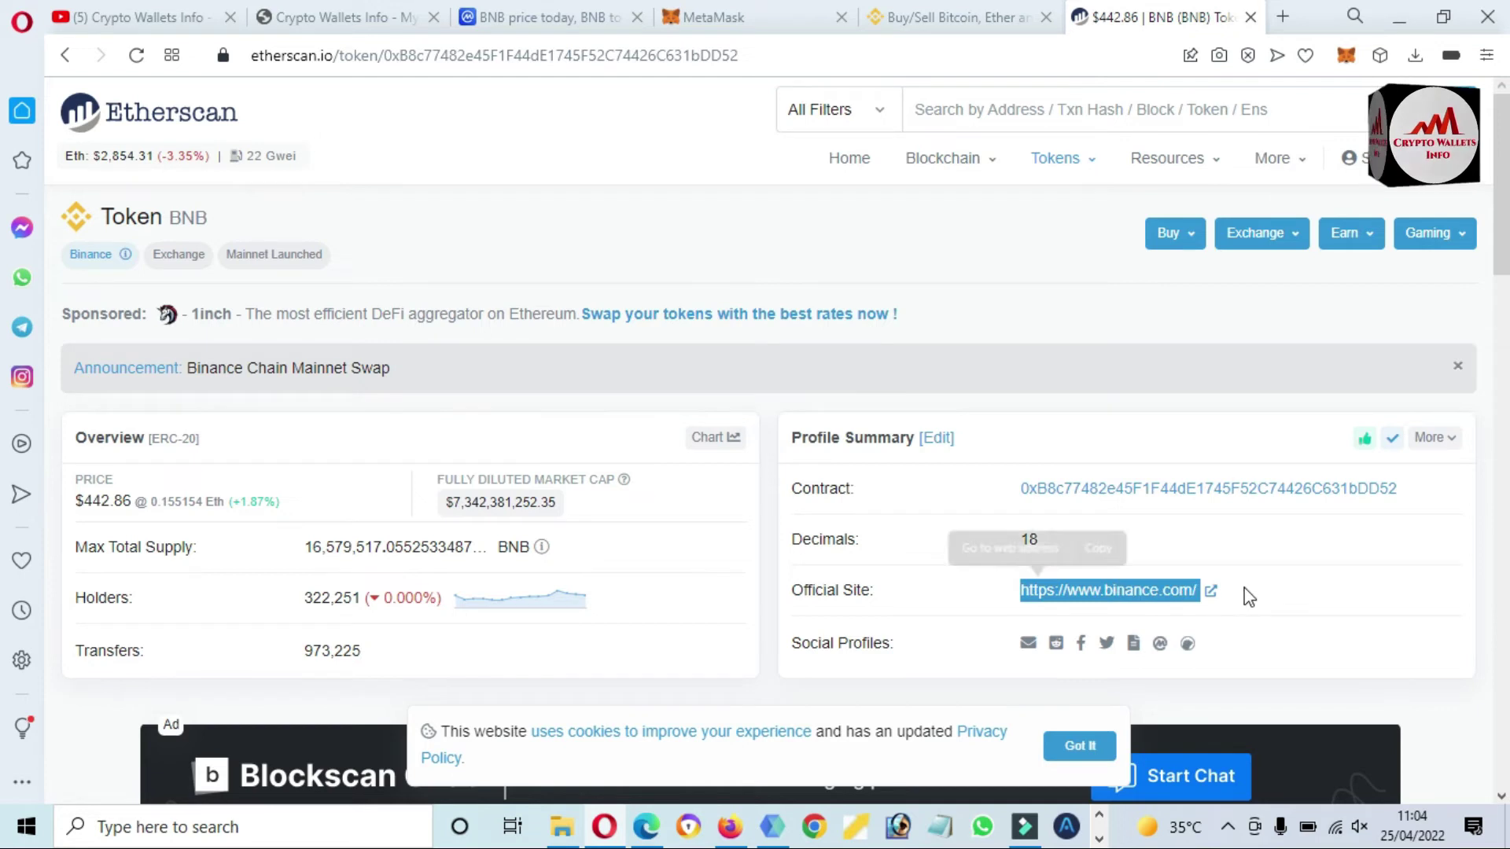
{"action": "key", "text": "Page_Down"}
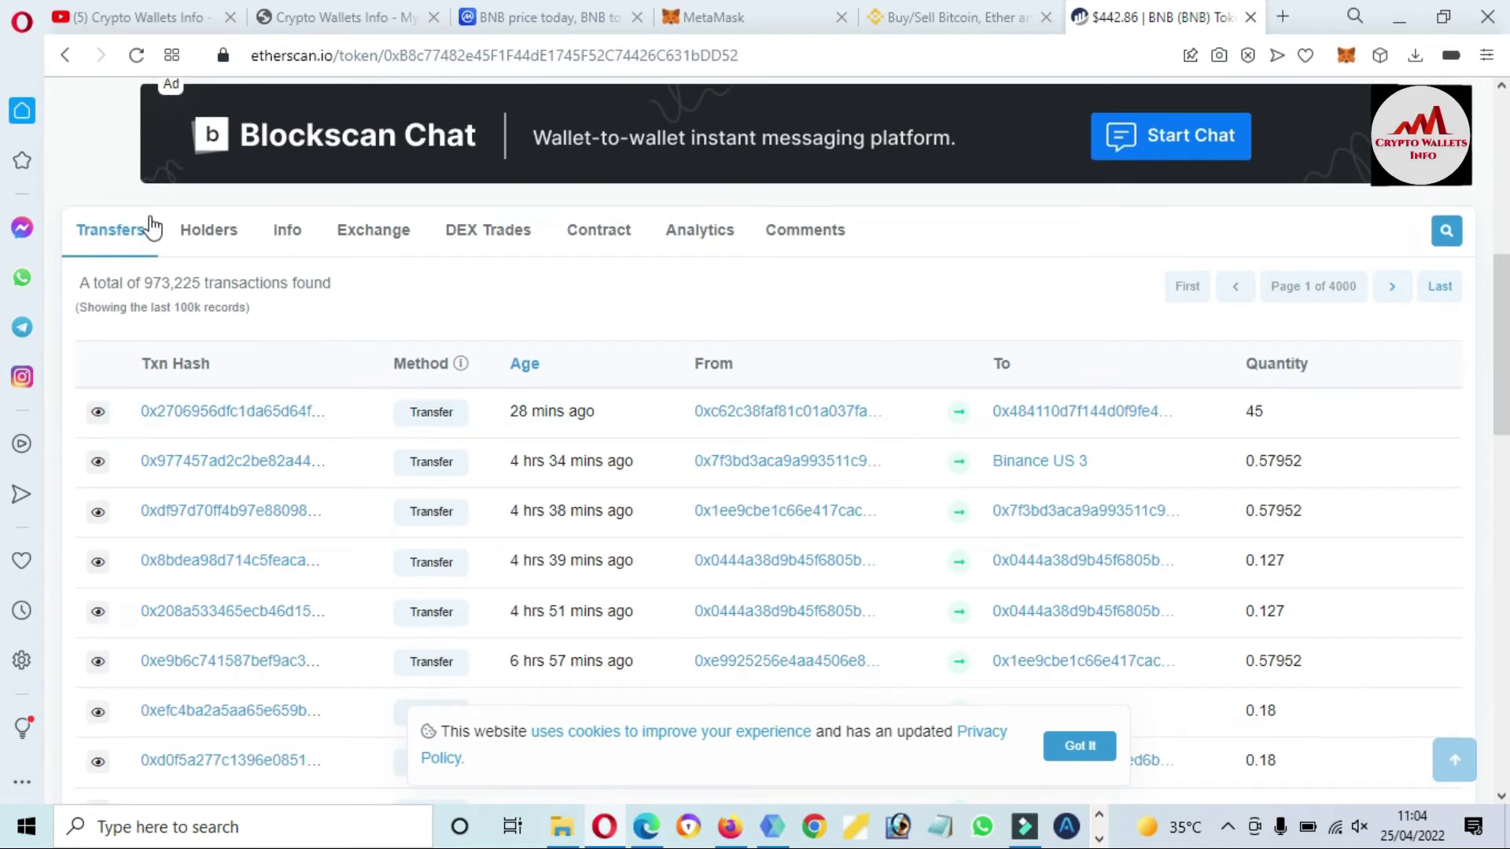
Step: Review the holders list, including the top holder's 52.0150% share, then copy the contract address
{"action": "left_click", "coordinate": [191, 234]}
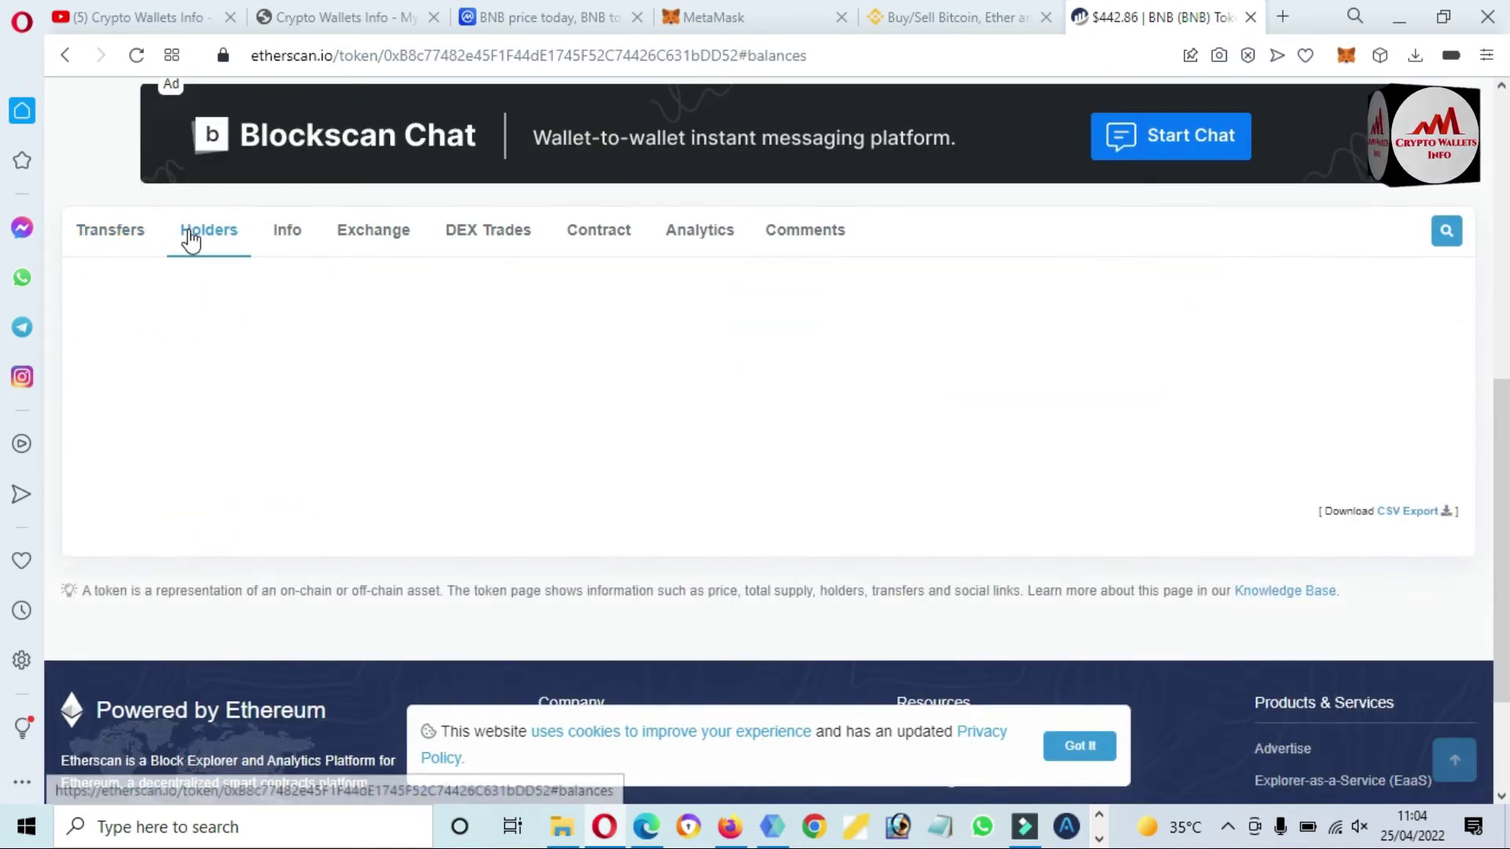
{"action": "scroll", "coordinate": [532, 485], "scroll_direction": "down", "scroll_amount": 1}
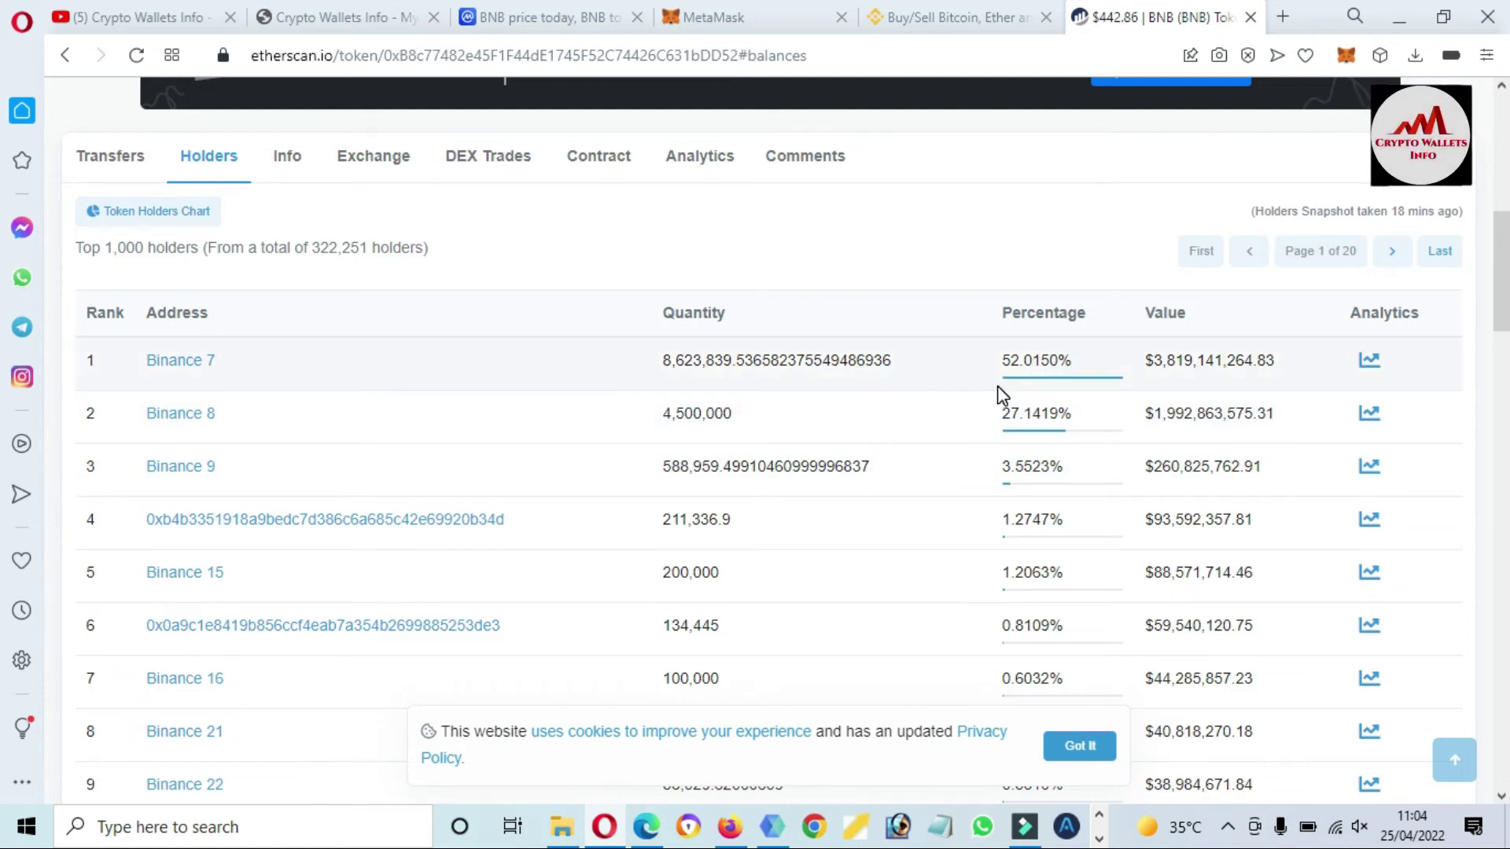
{"action": "double_click", "coordinate": [1019, 361]}
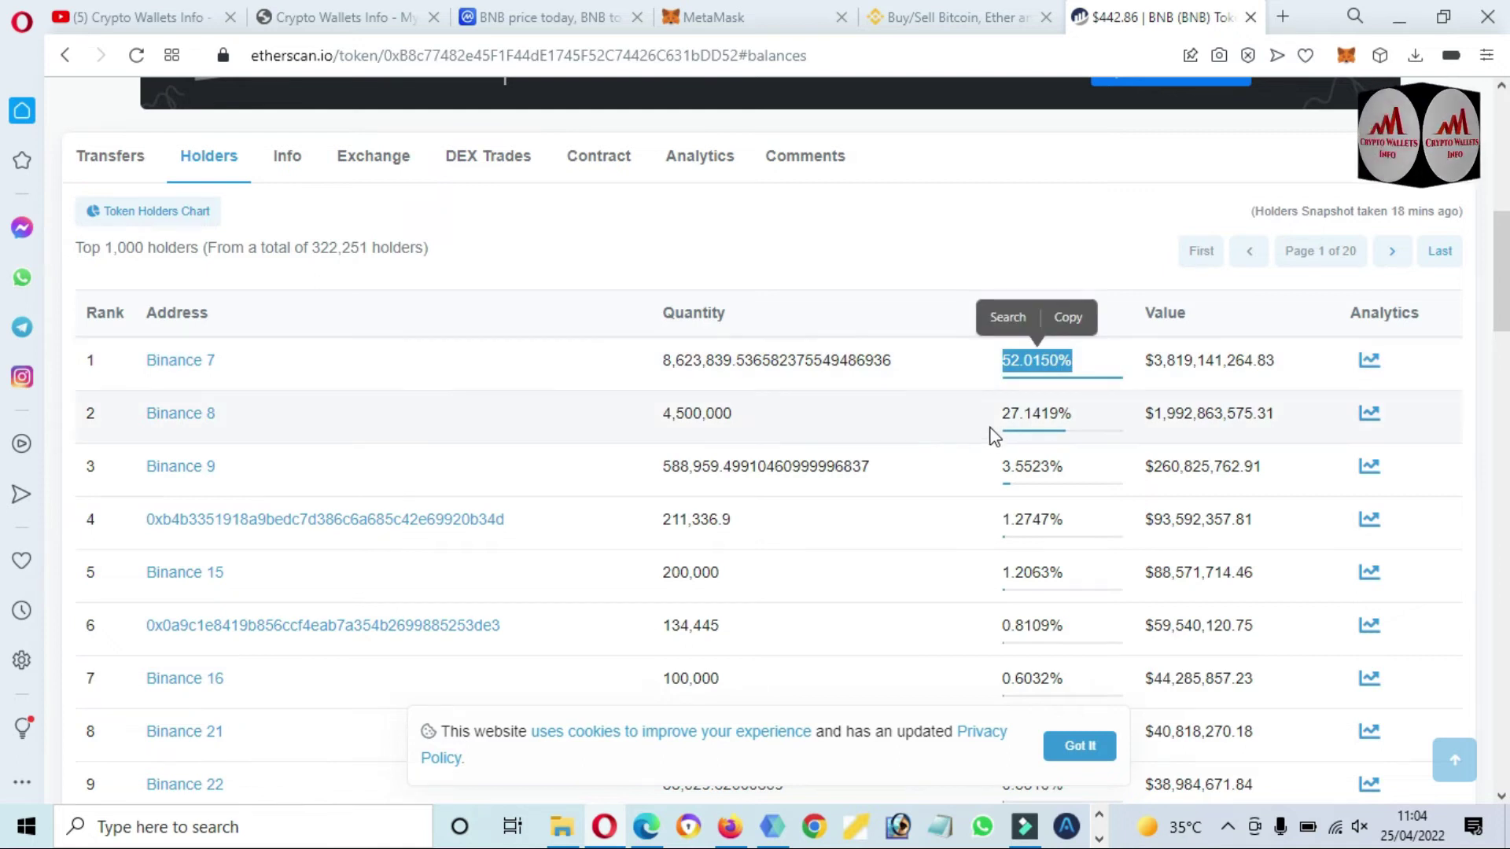
{"action": "double_click", "coordinate": [1030, 417]}
{"action": "left_click_drag", "start_coordinate": [1000, 476], "coordinate": [1023, 470]}
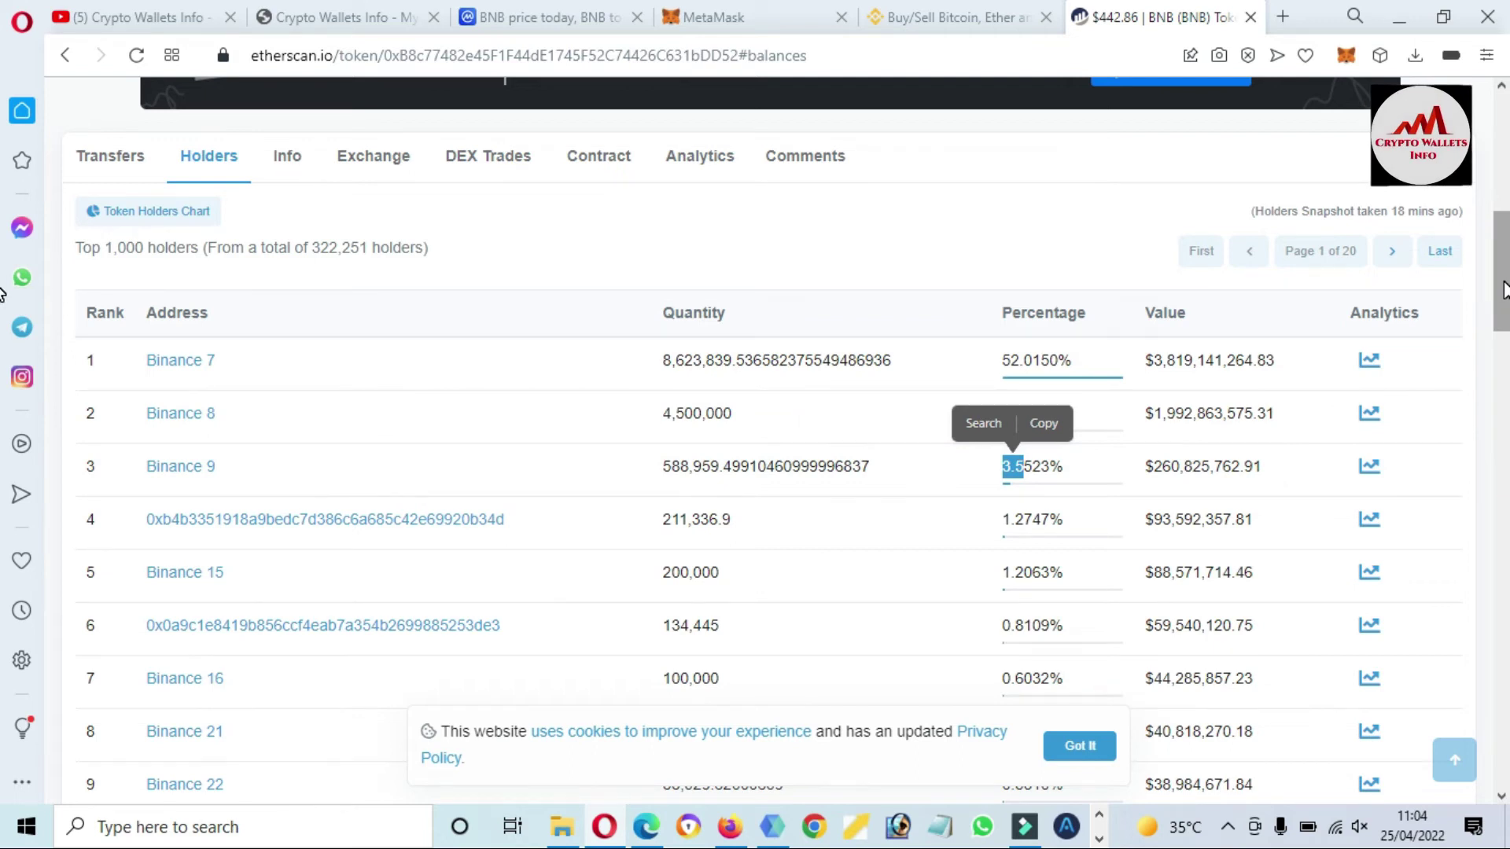
{"action": "left_click_drag", "start_coordinate": [1503, 289], "coordinate": [1503, 196]}
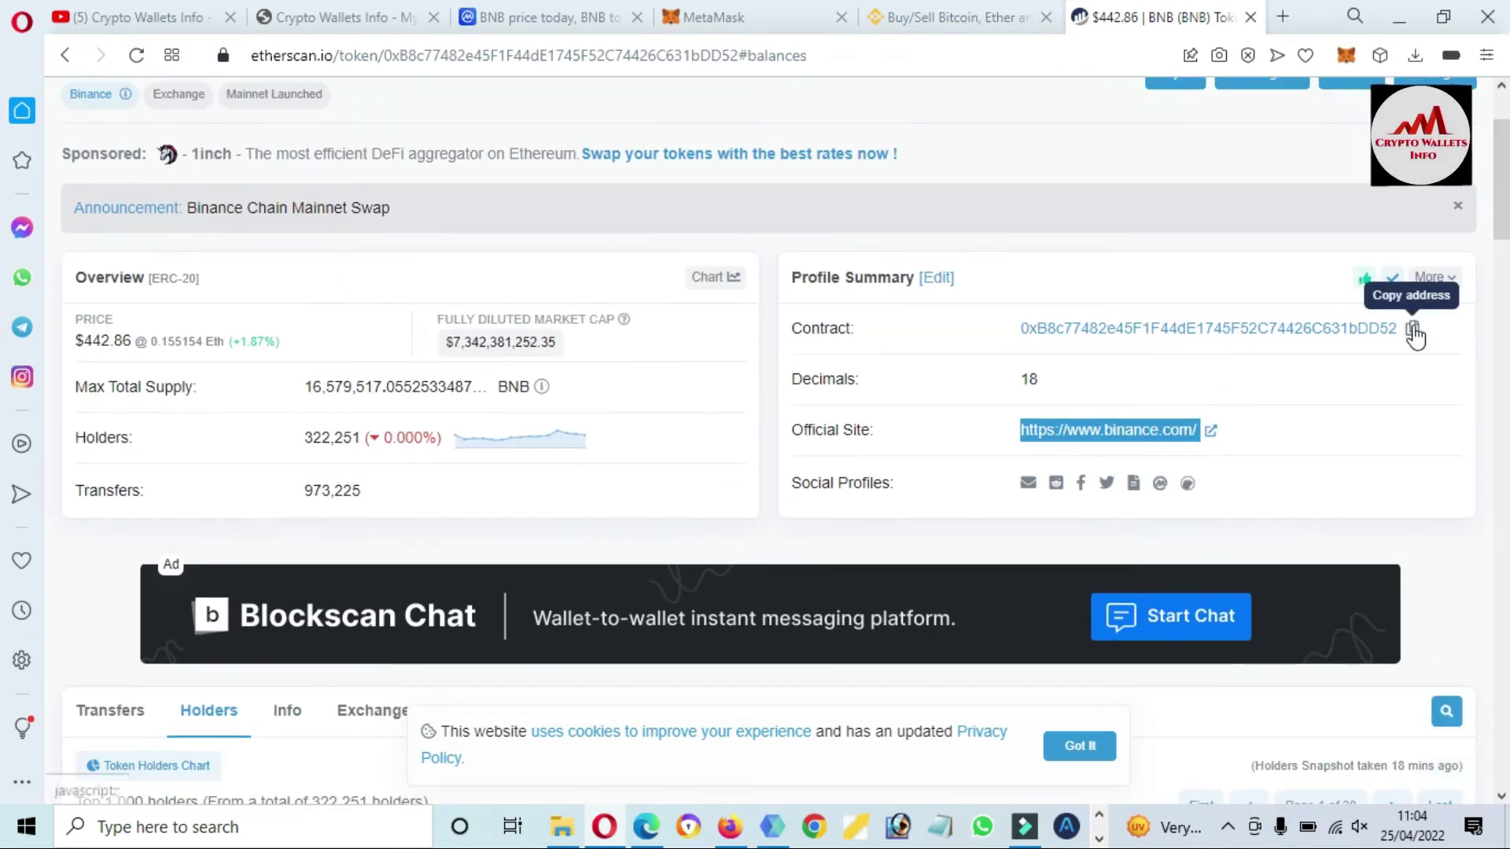
{"action": "left_click", "coordinate": [1413, 329]}
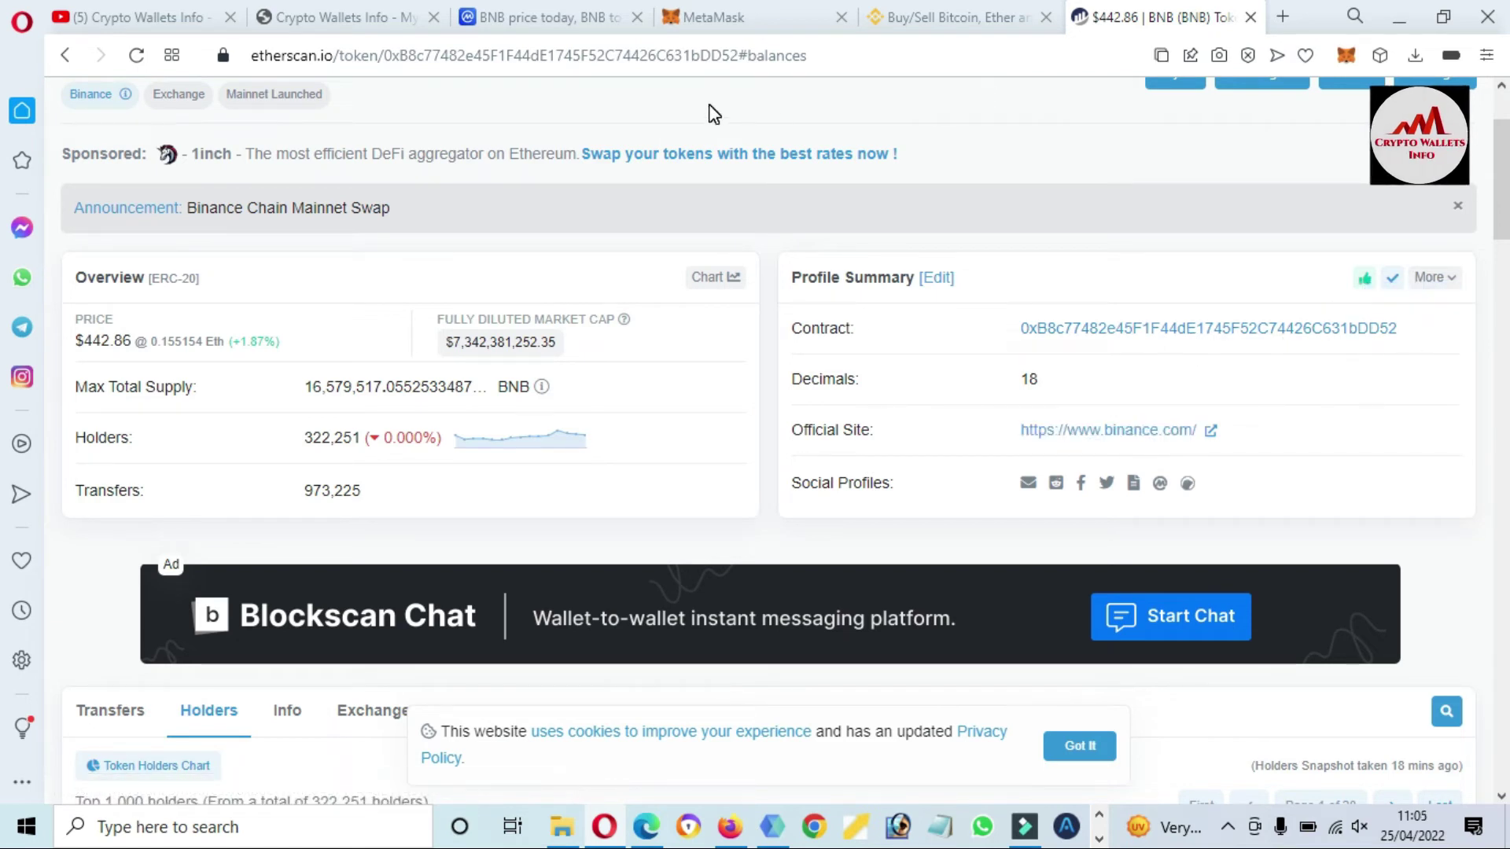
Step: Paste the BNB contract address into MetaMask's custom token form and import the token
{"action": "left_click", "coordinate": [719, 15]}
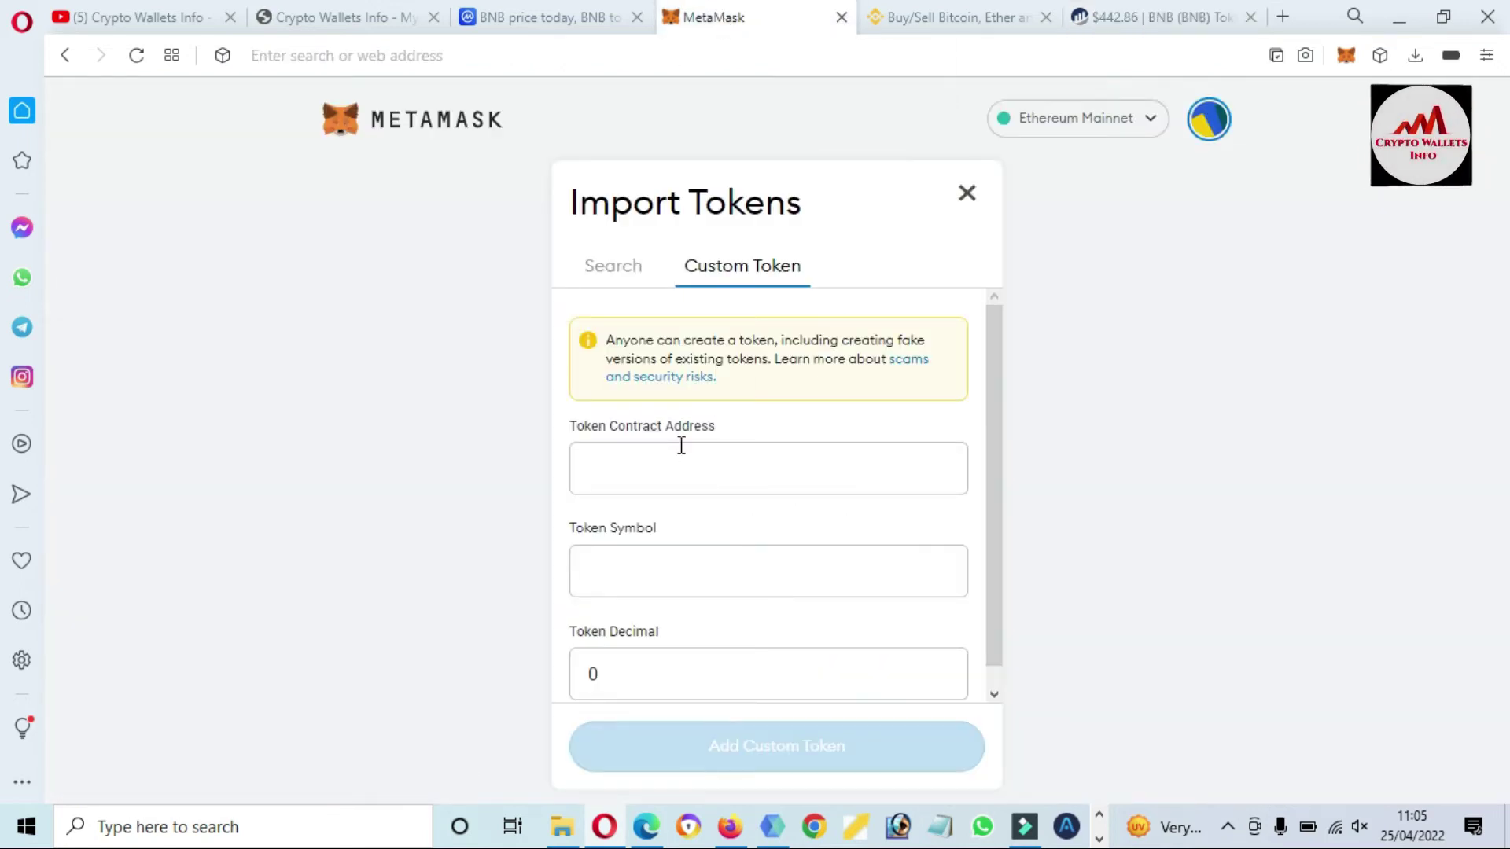
{"action": "left_click", "coordinate": [684, 470]}
{"action": "key", "text": "ctrl+v"}
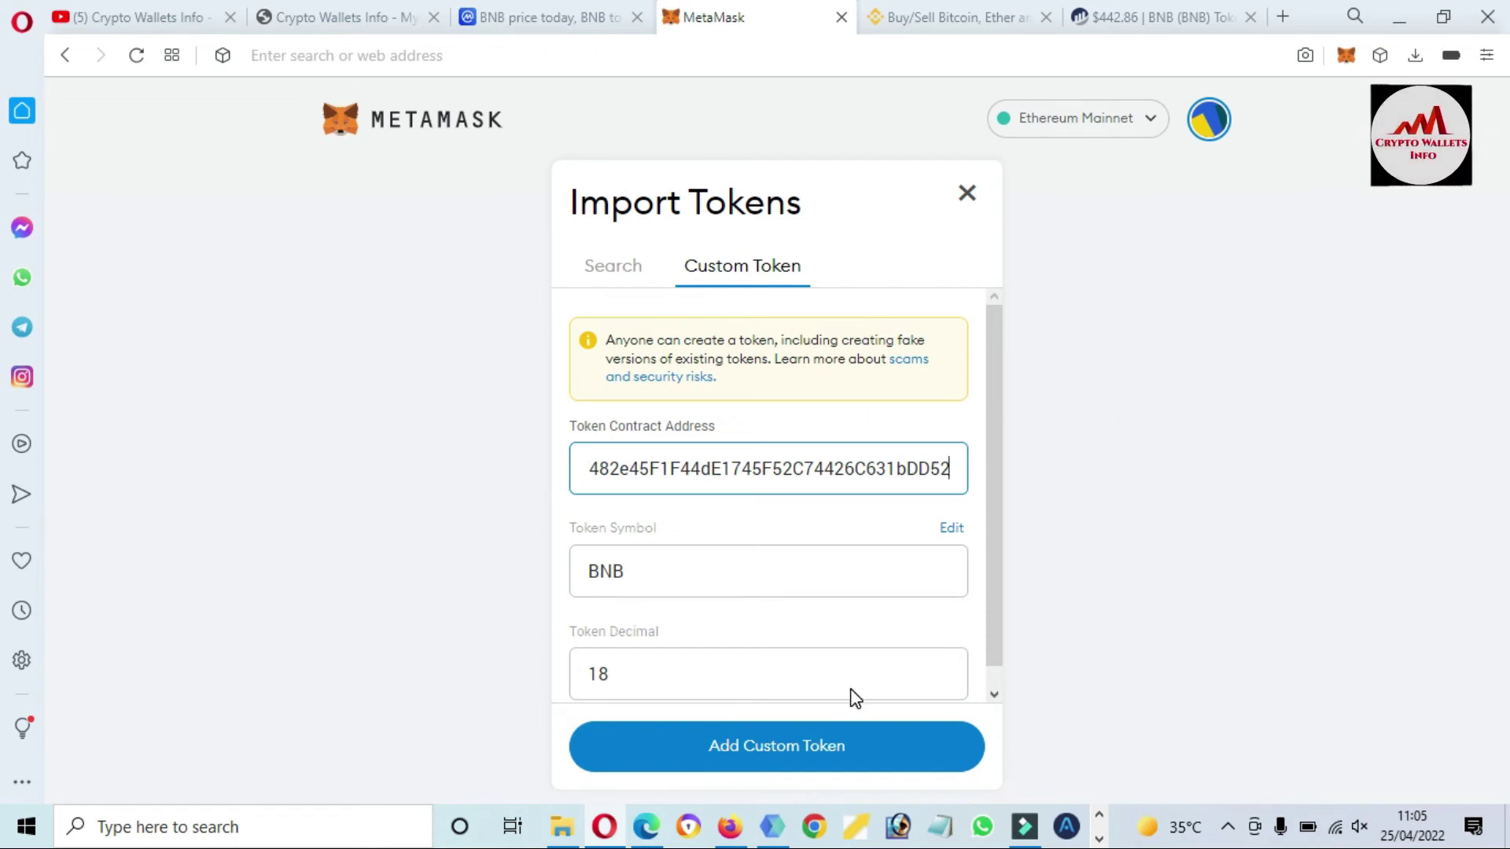
{"action": "left_click", "coordinate": [816, 754]}
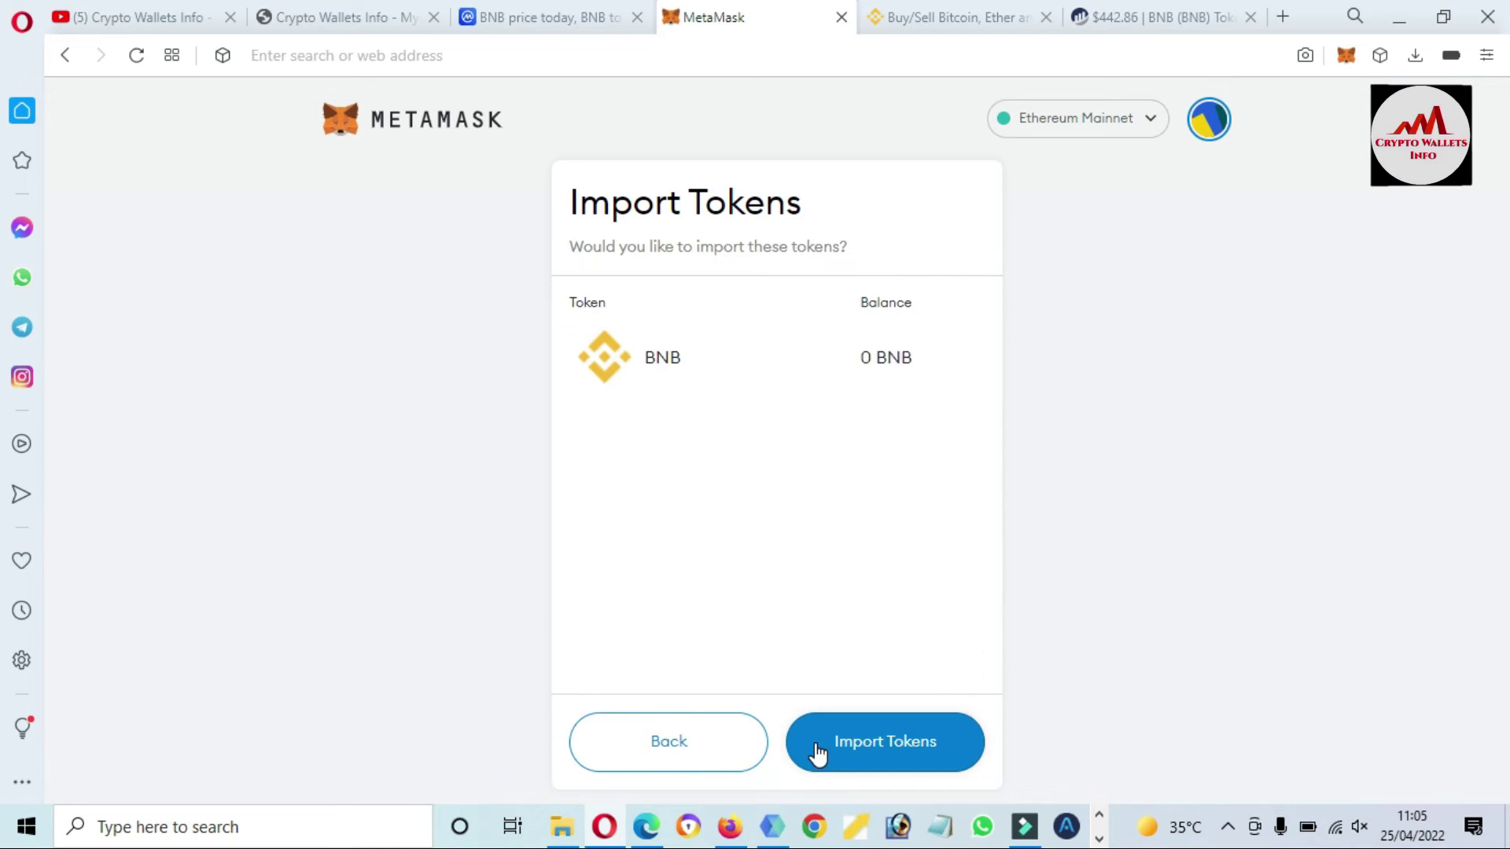
{"action": "left_click", "coordinate": [888, 749]}
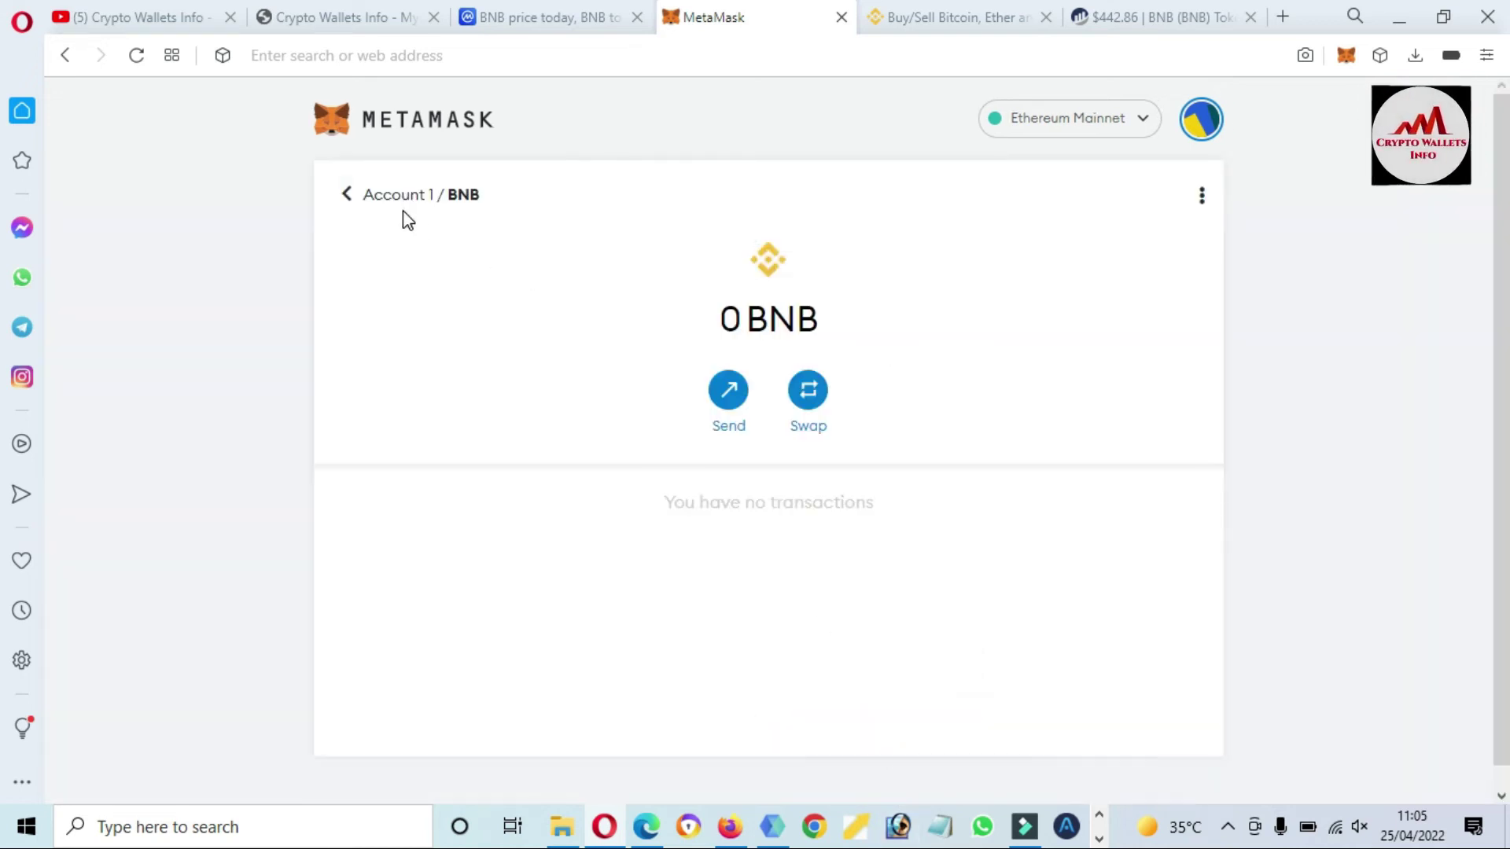
{"action": "left_click_drag", "start_coordinate": [1507, 142], "coordinate": [1475, 735]}
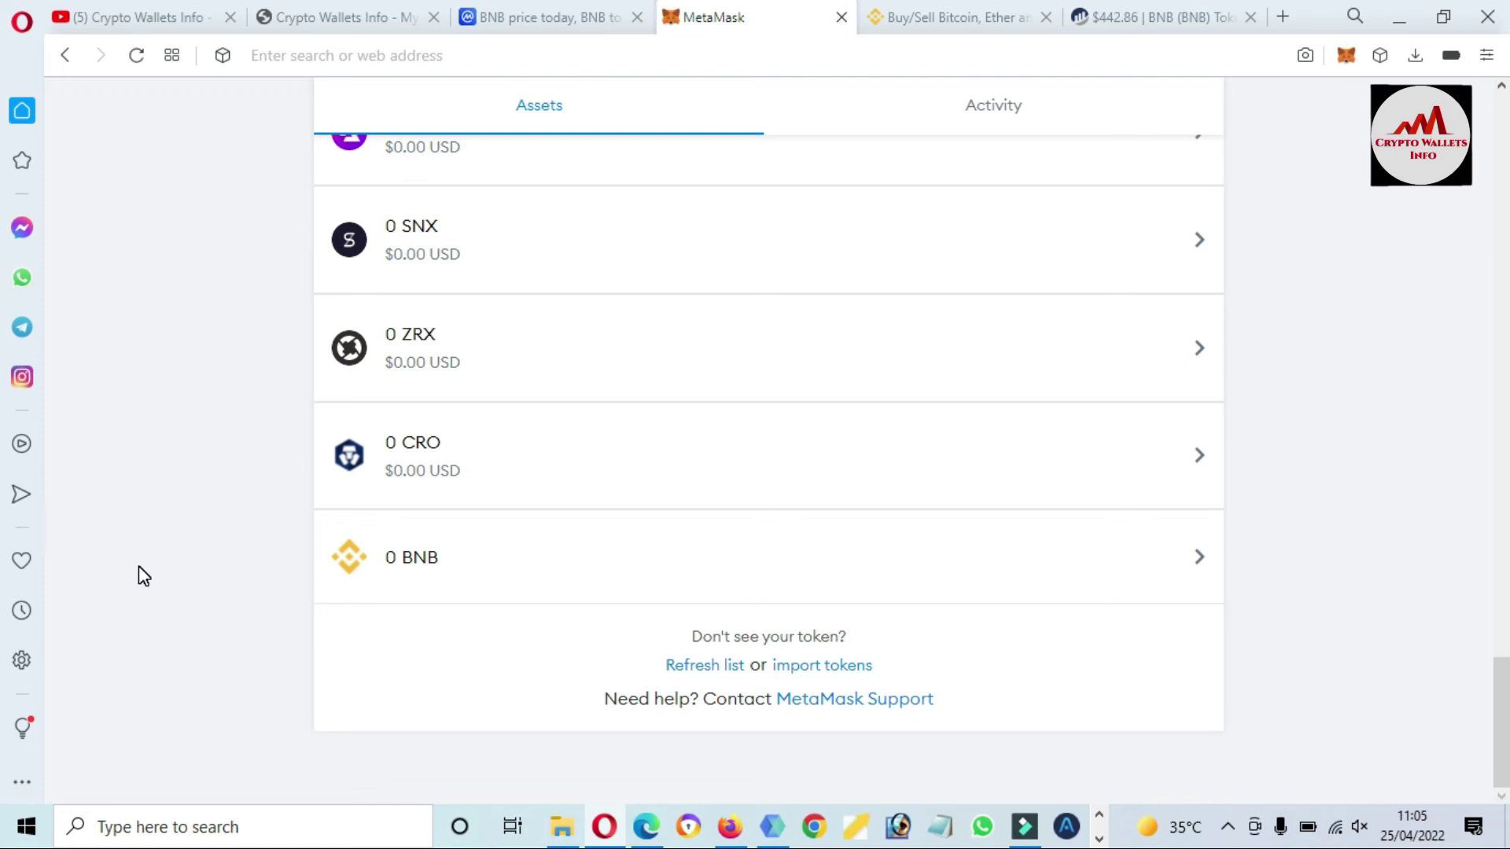
{"action": "mouse_move", "coordinate": [491, 555]}
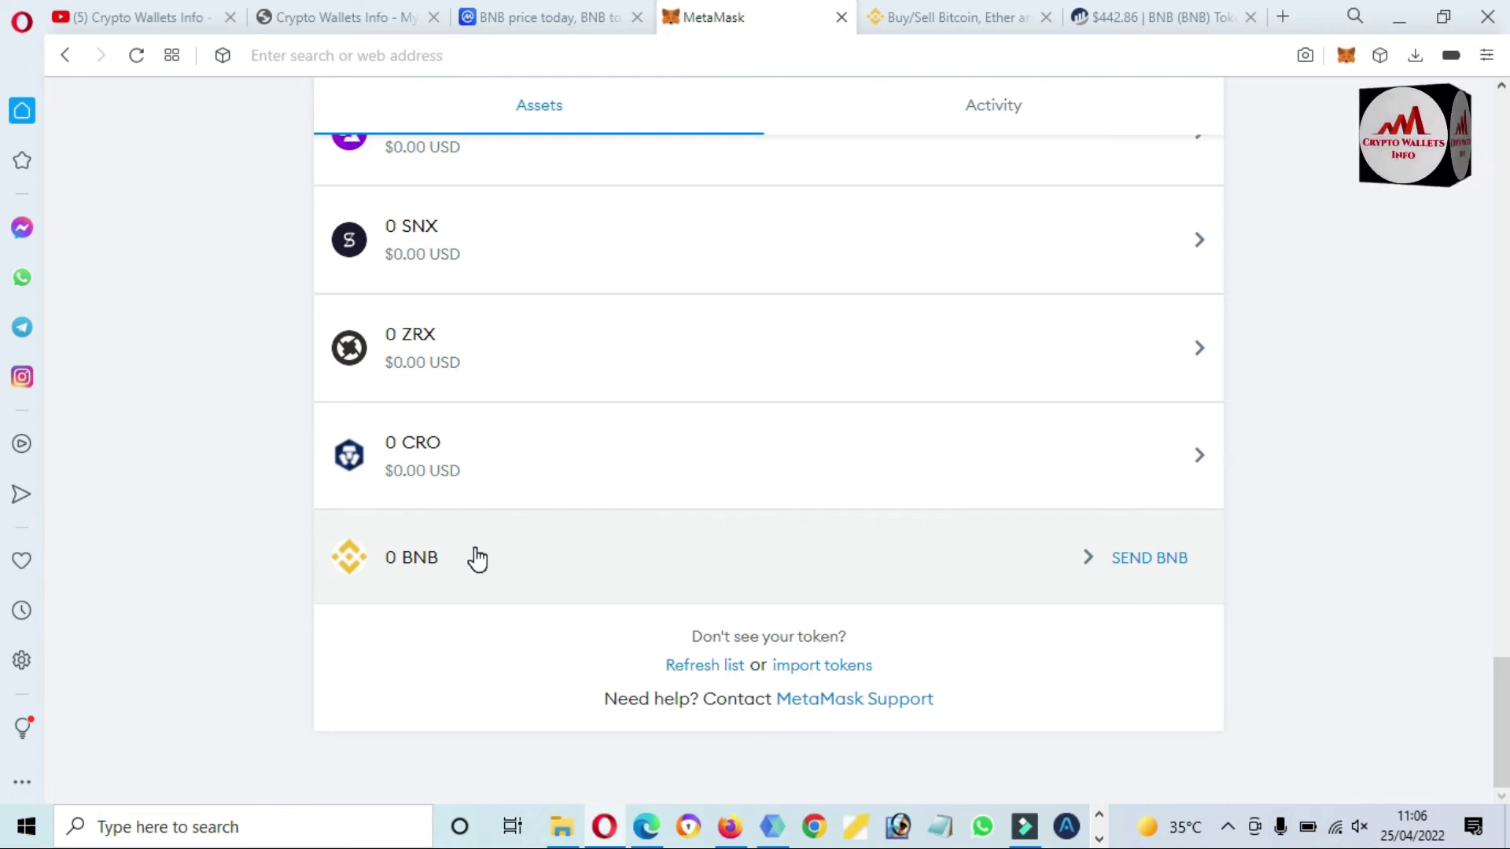
{"action": "left_click", "coordinate": [448, 560]}
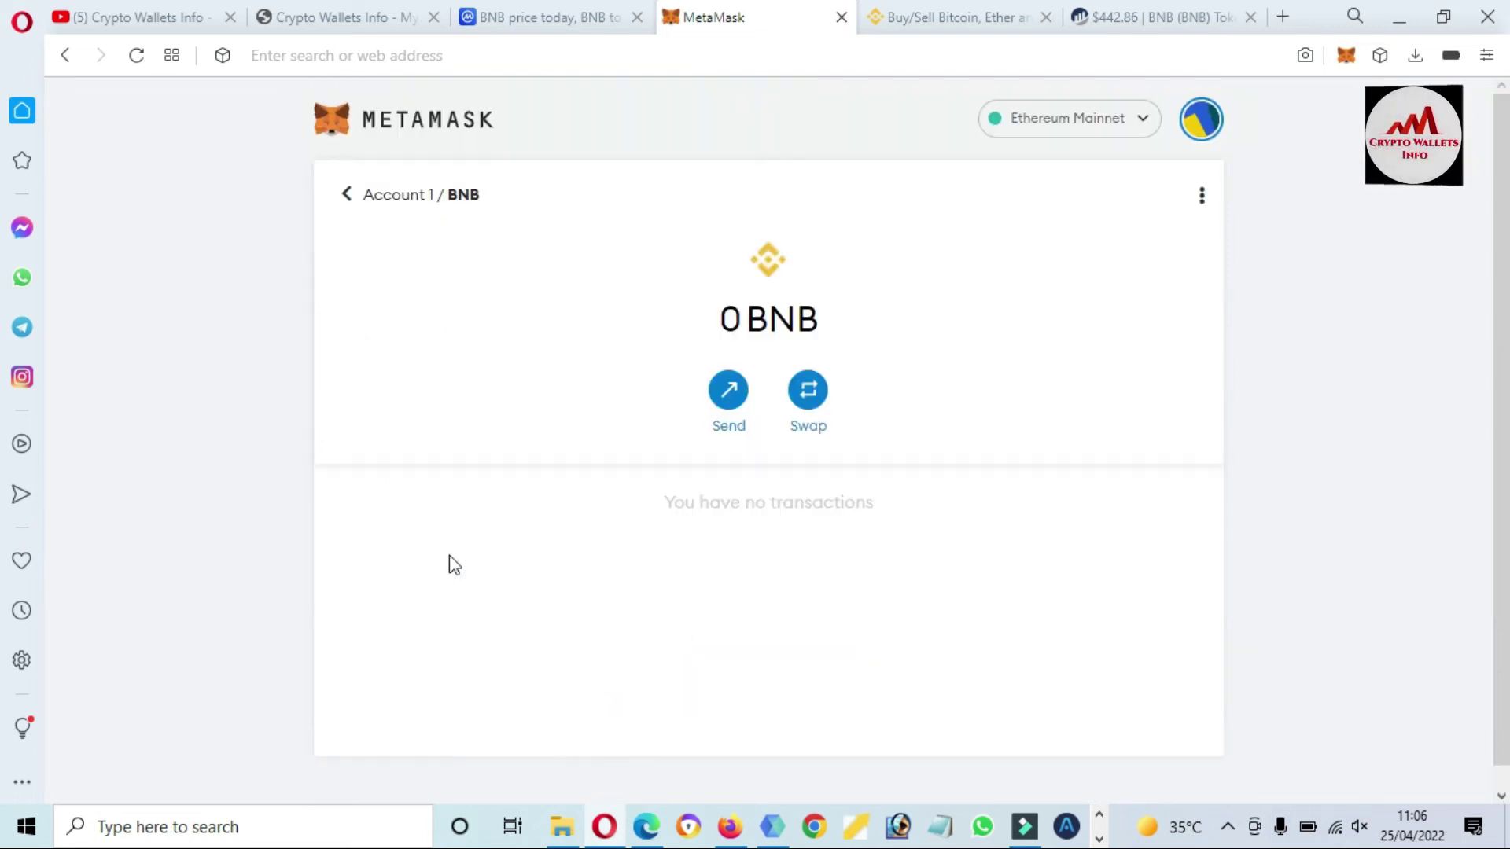
Step: Bring up Account 1's details from the BNB page menu and highlight its wallet address
{"action": "left_click", "coordinate": [1203, 193]}
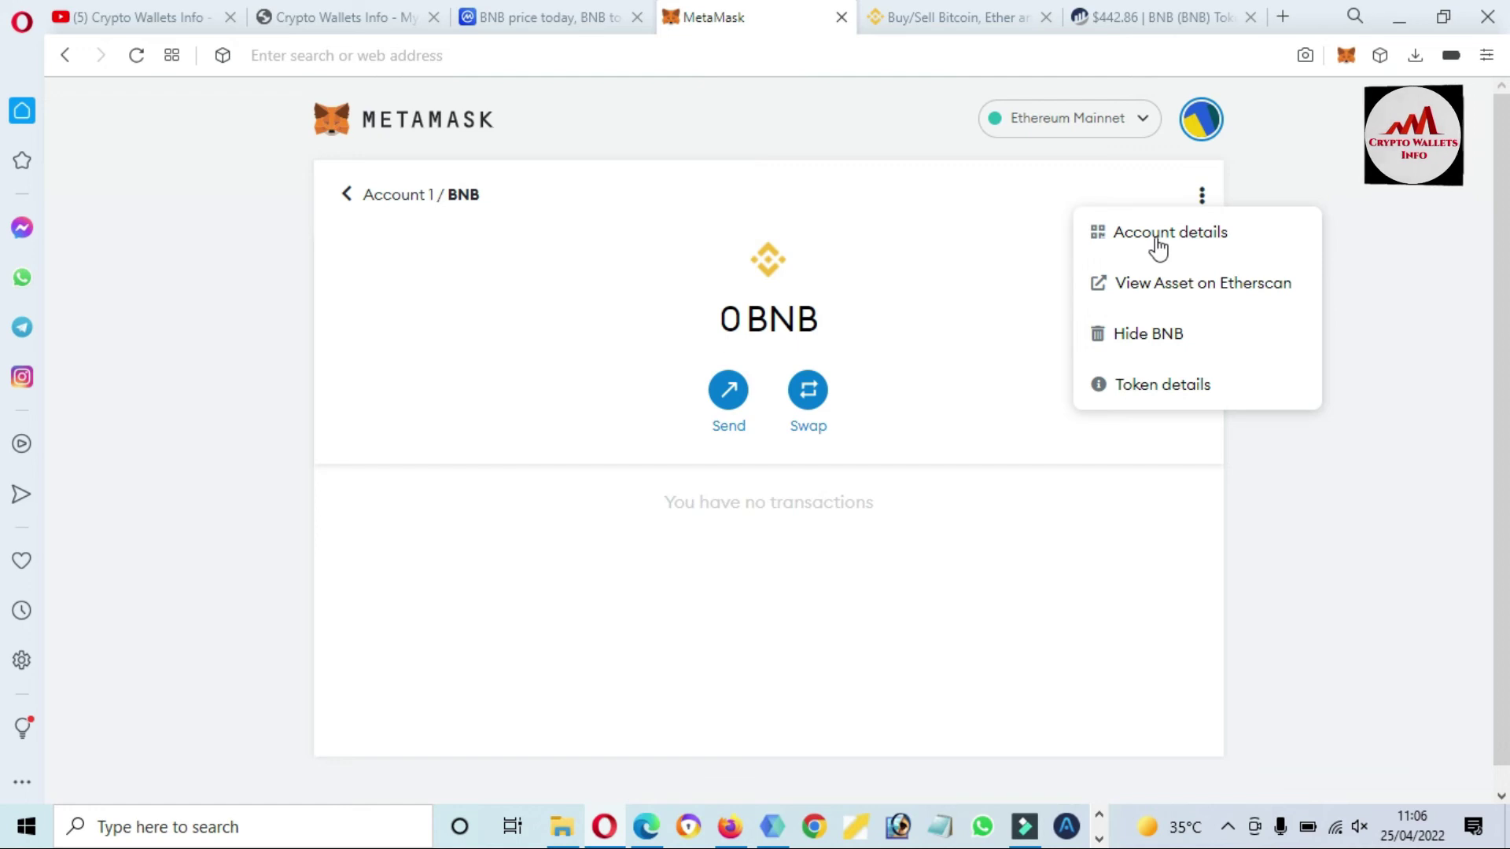
{"action": "left_click", "coordinate": [1200, 246]}
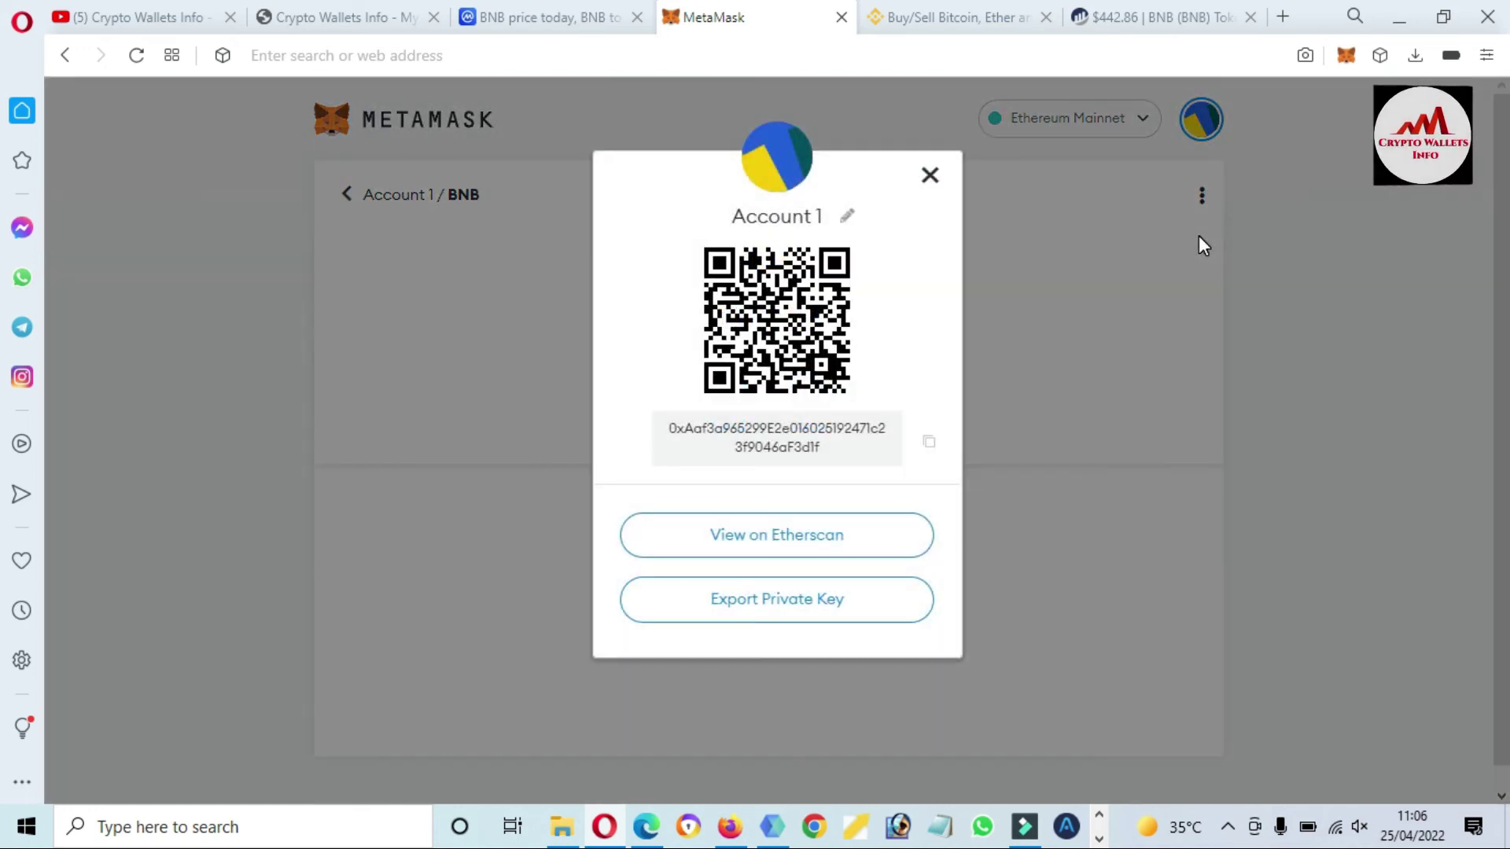
{"action": "left_click_drag", "start_coordinate": [832, 458], "coordinate": [734, 446]}
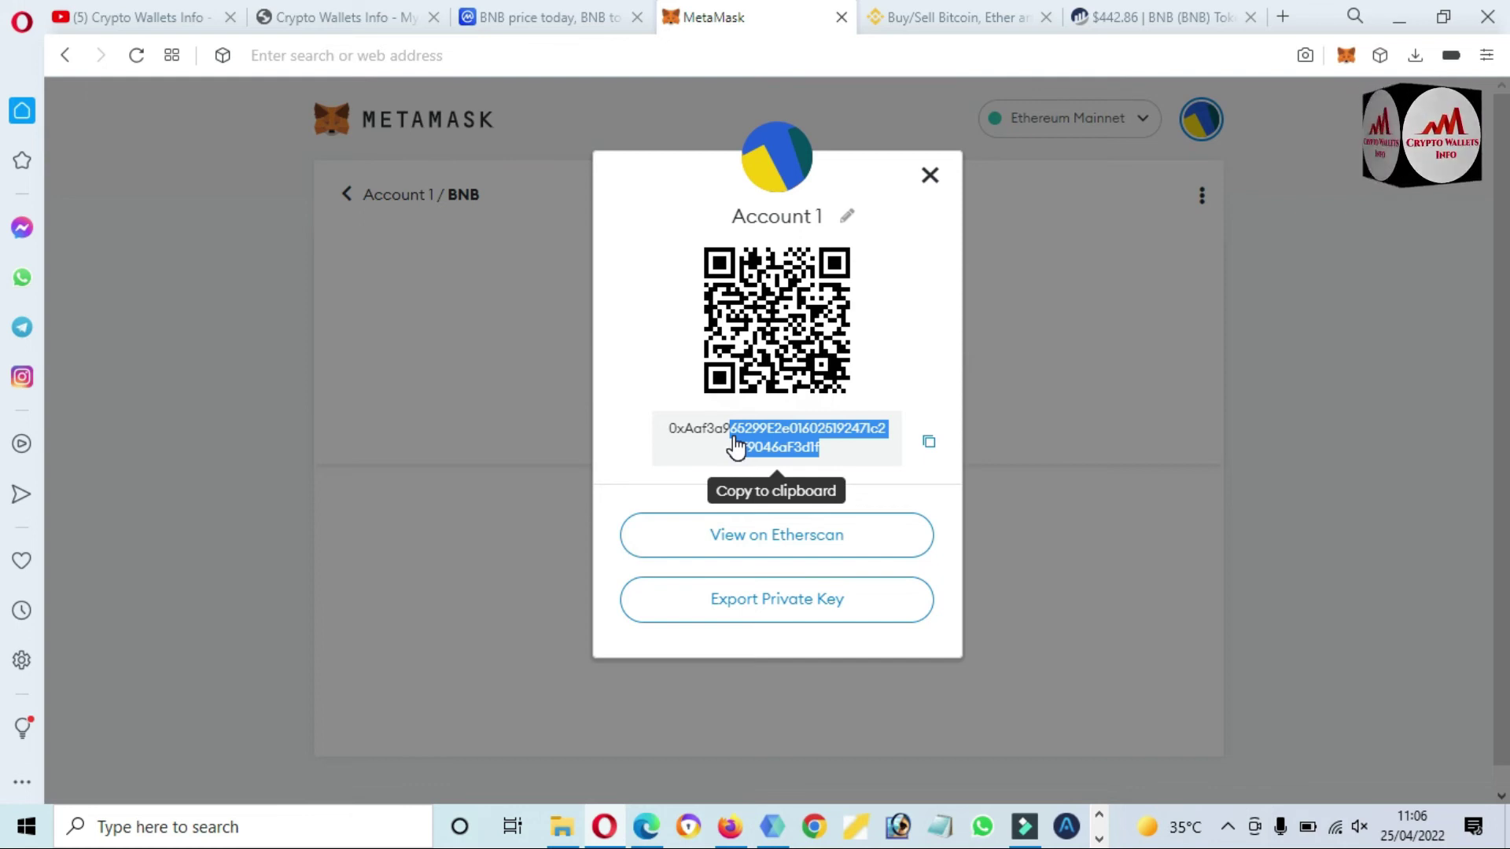
{"action": "left_click_drag", "start_coordinate": [736, 445], "coordinate": [842, 455]}
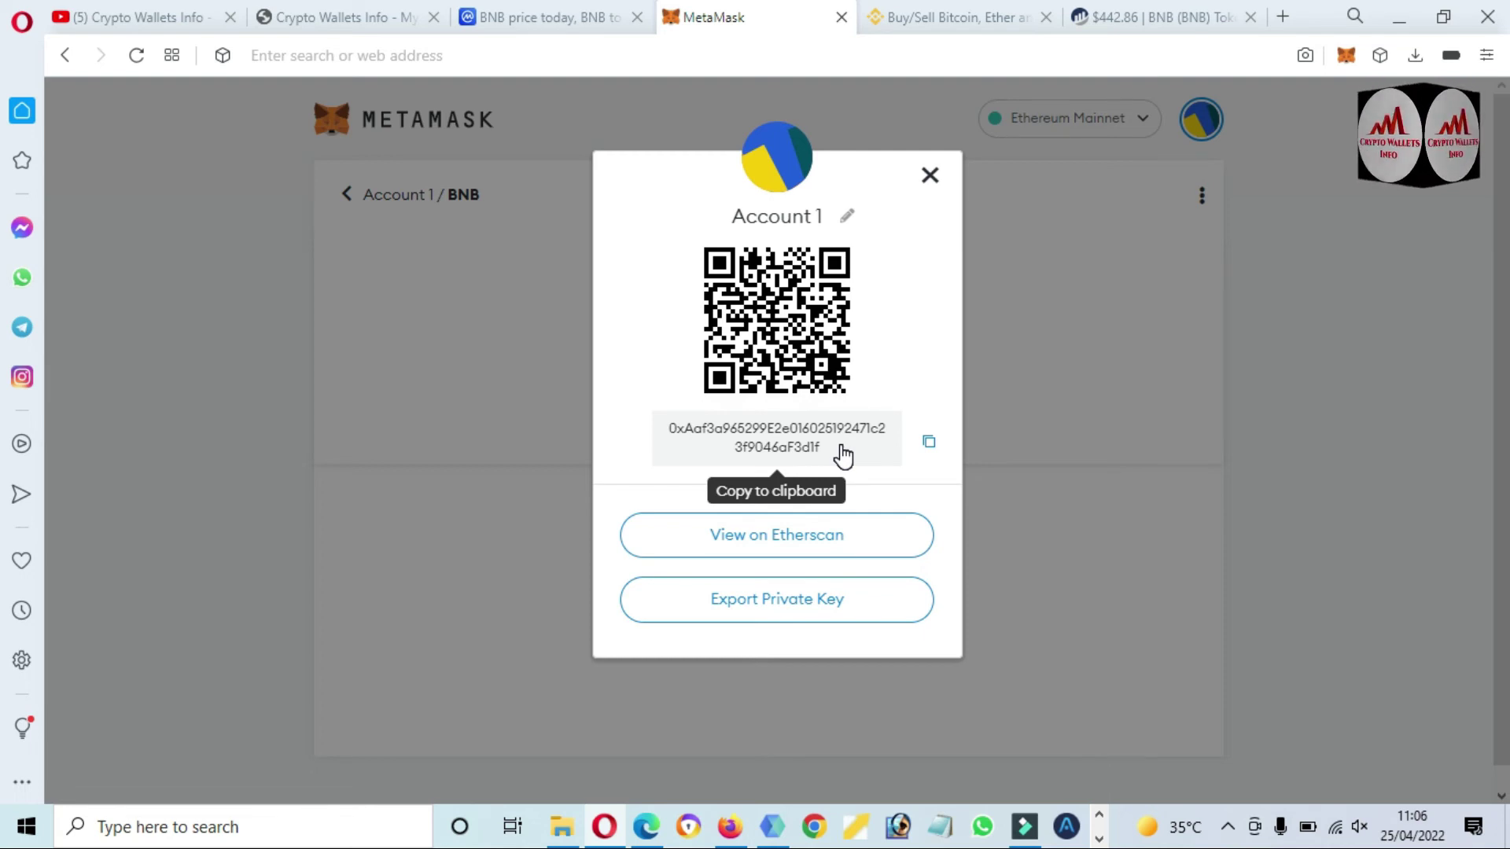
{"action": "left_click_drag", "start_coordinate": [842, 454], "coordinate": [879, 474]}
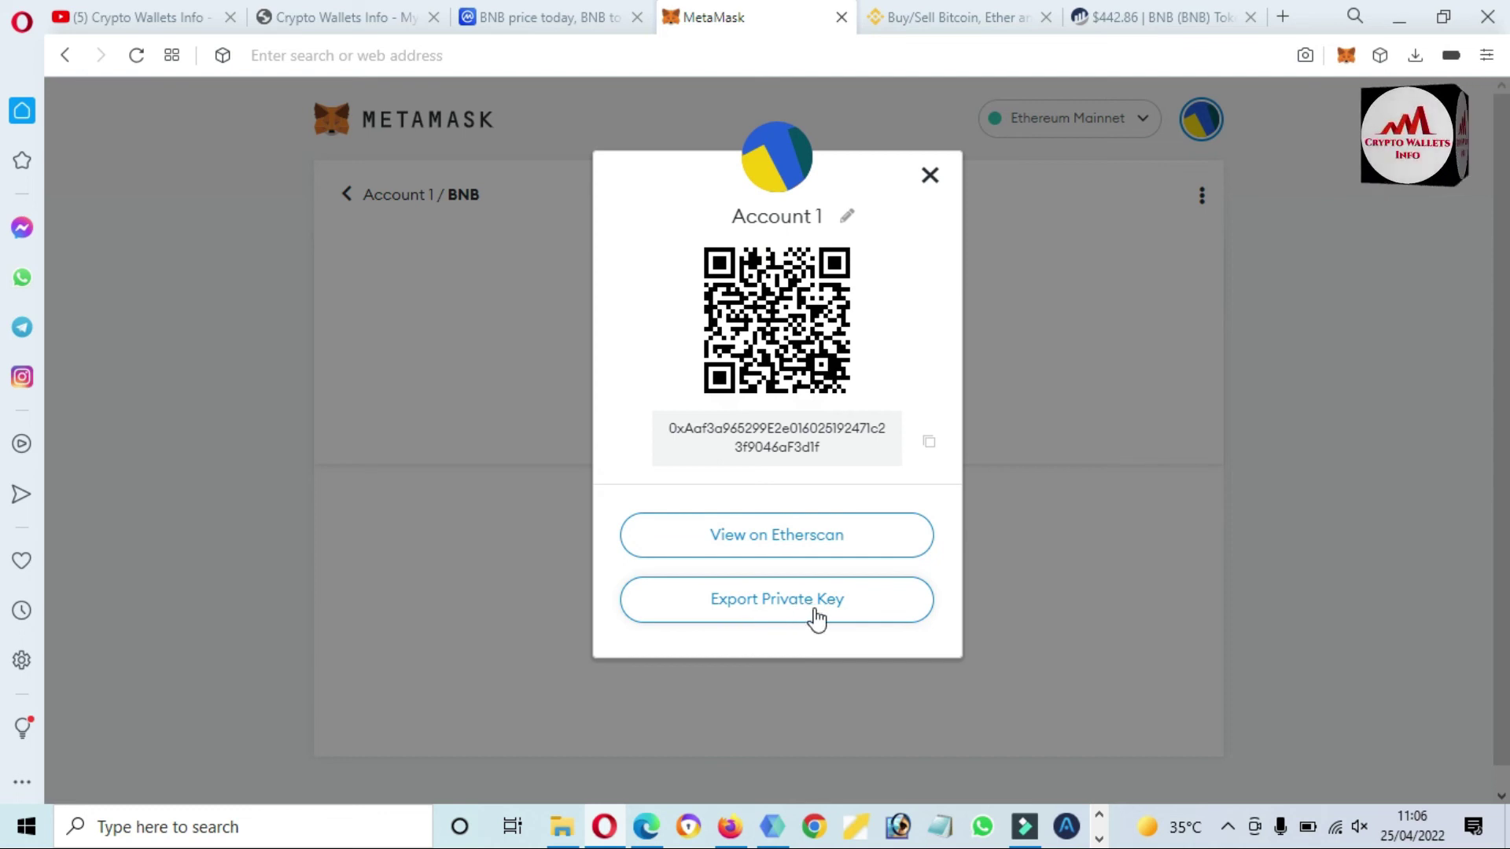
Step: Start the private key export, entering the wallet password and noting the never-disclose warning
{"action": "left_click", "coordinate": [774, 612]}
{"action": "left_click", "coordinate": [734, 425]}
{"action": "type", "text": "•••••••••••••"}
{"action": "left_click", "coordinate": [695, 487]}
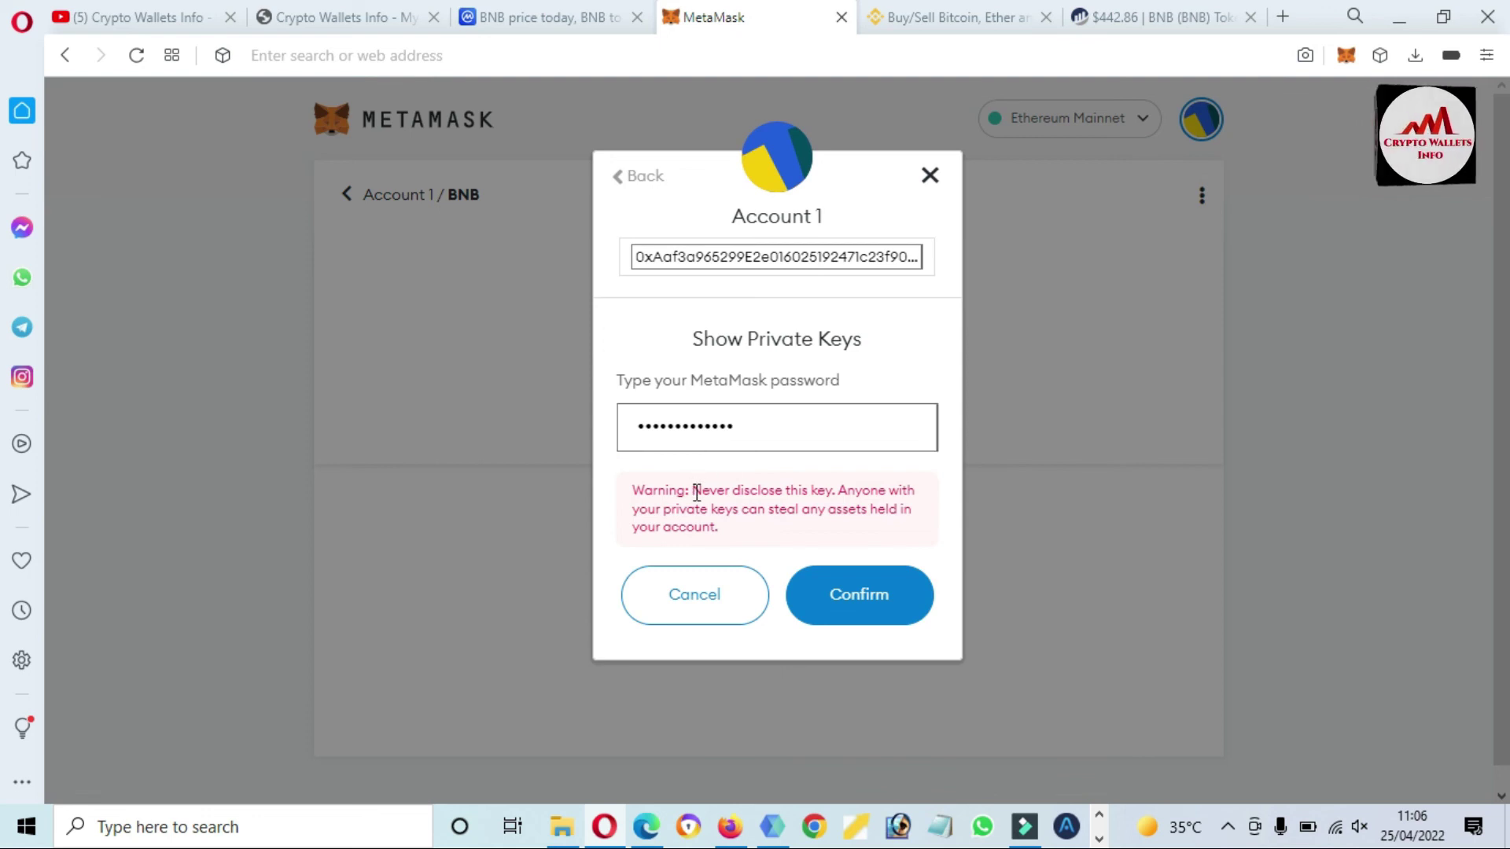
{"action": "left_click_drag", "start_coordinate": [696, 493], "coordinate": [750, 496]}
Step: Reveal and select the private key, then close the dialog
{"action": "left_click", "coordinate": [865, 589]}
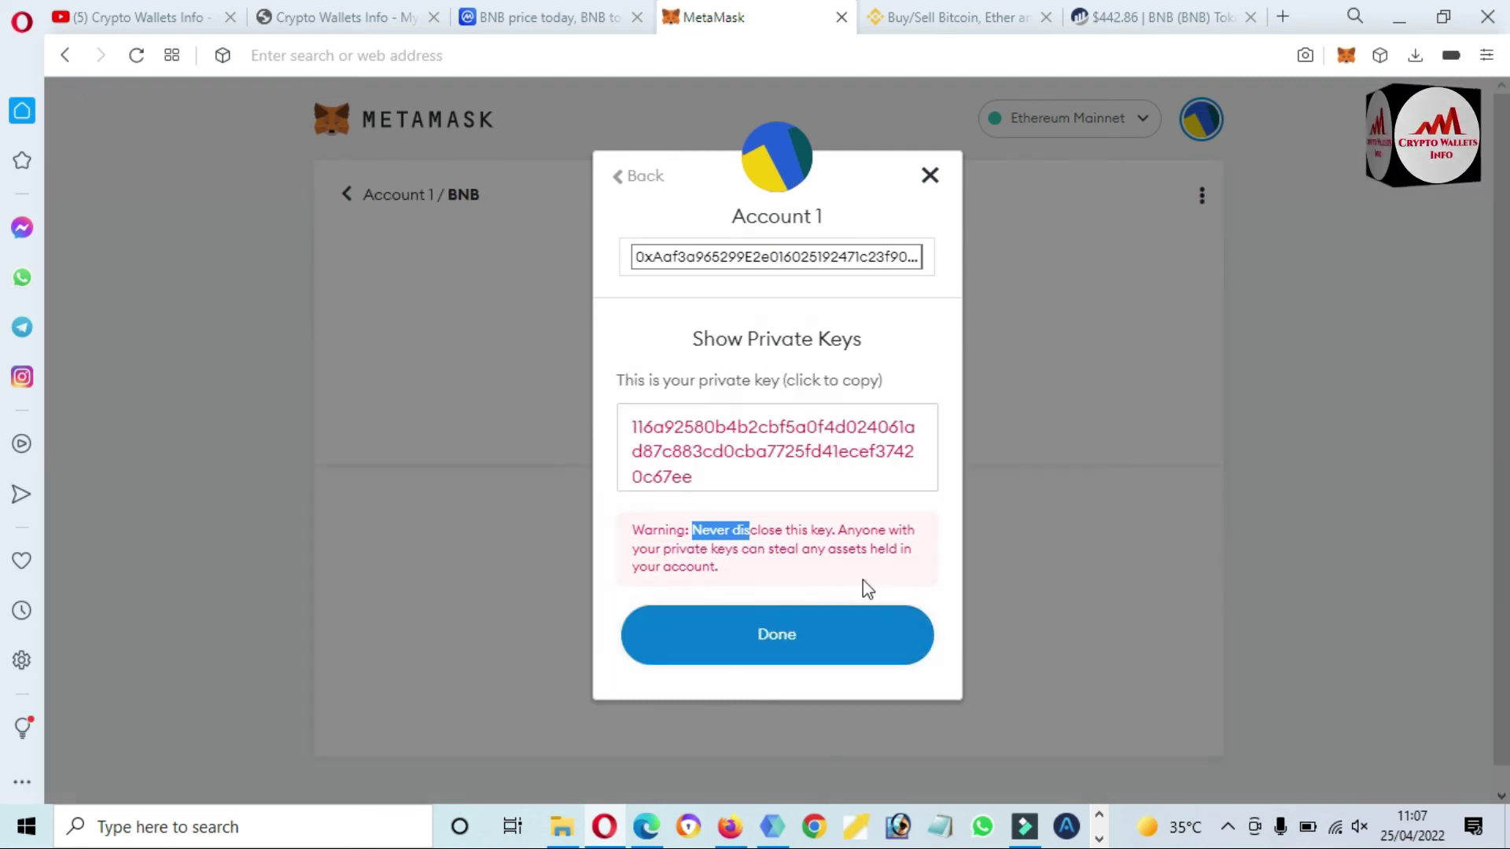
{"action": "double_click", "coordinate": [738, 477]}
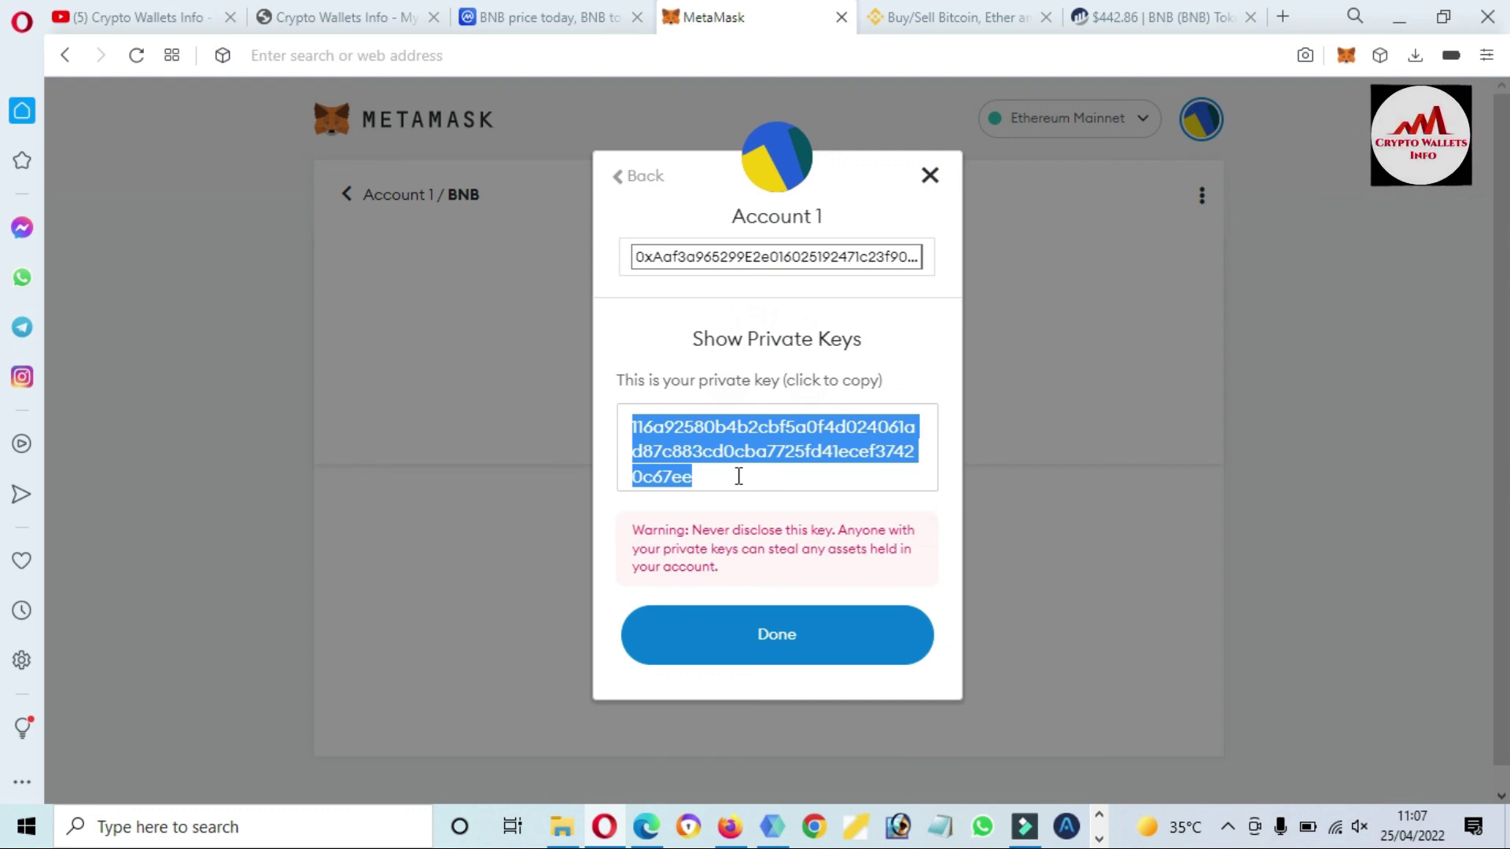
{"action": "left_click", "coordinate": [768, 636]}
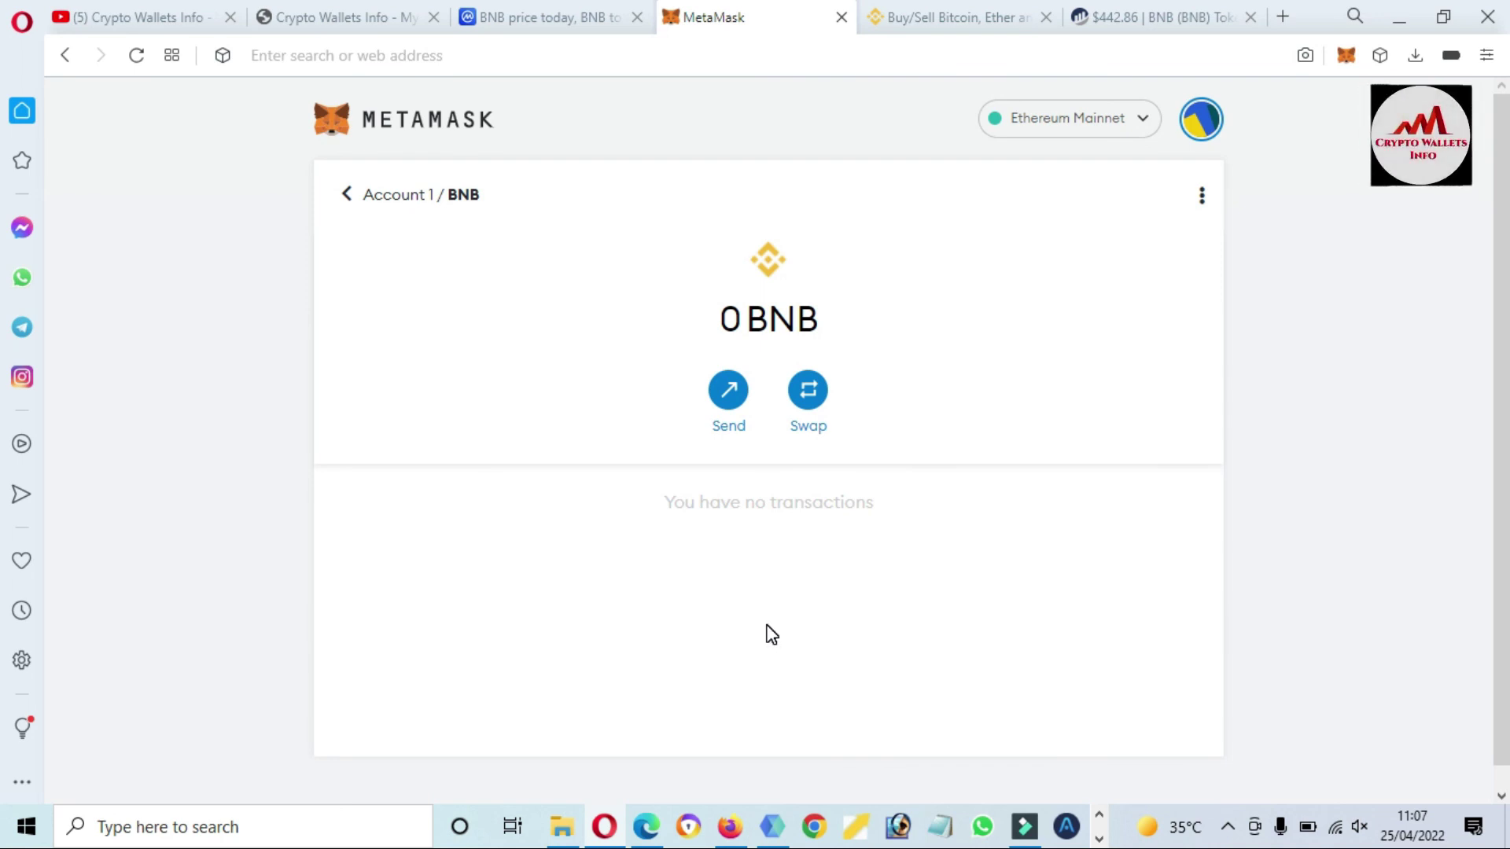
Step: Glance over the YouTube channel page, then return to the cryptowalletsinfo.com BTT token posts
{"action": "left_click", "coordinate": [119, 16]}
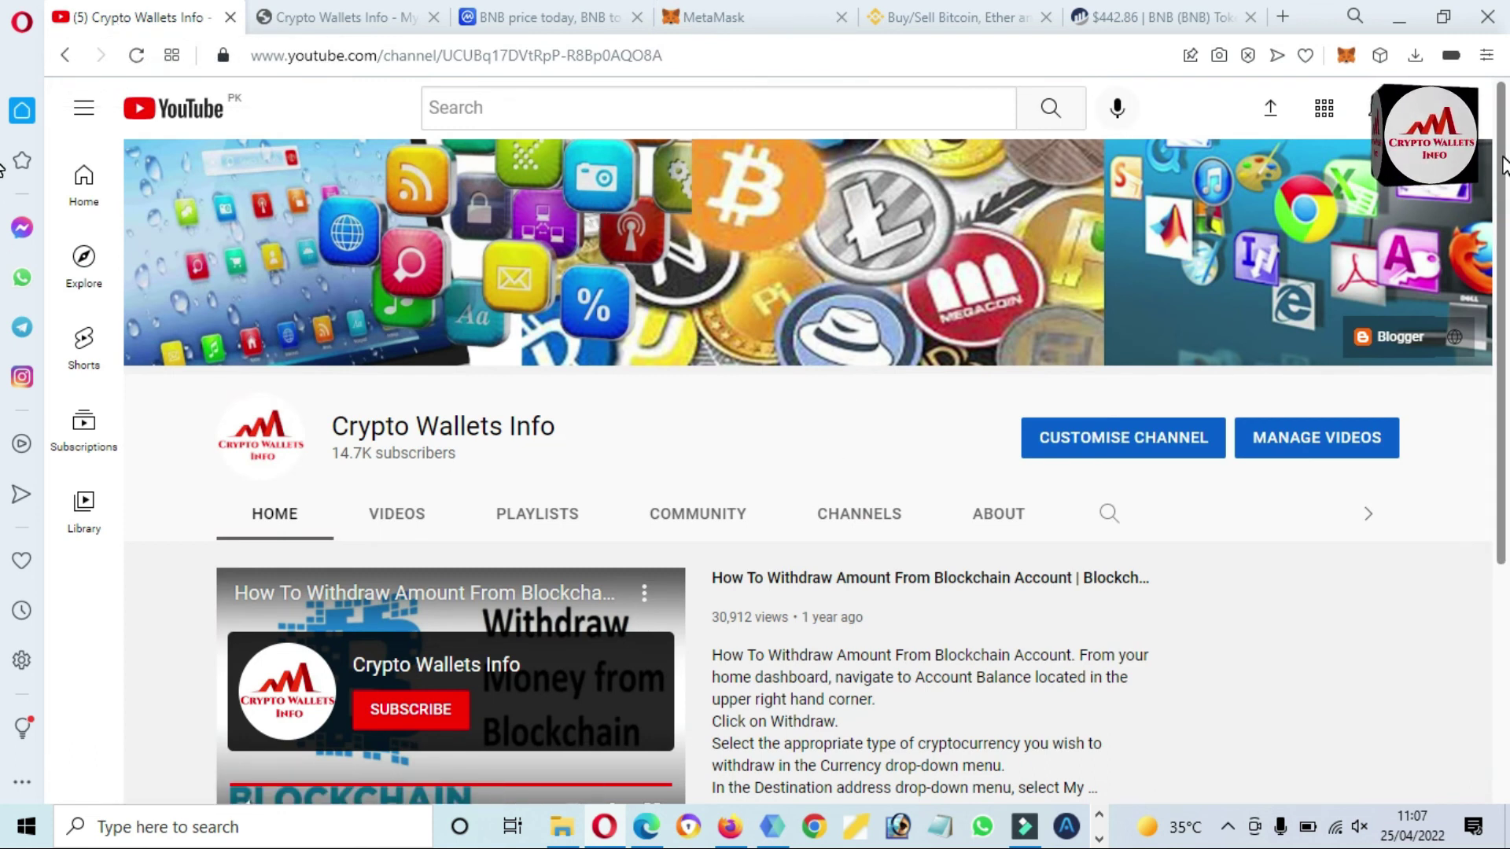
{"action": "left_click_drag", "start_coordinate": [1503, 166], "coordinate": [1507, 436]}
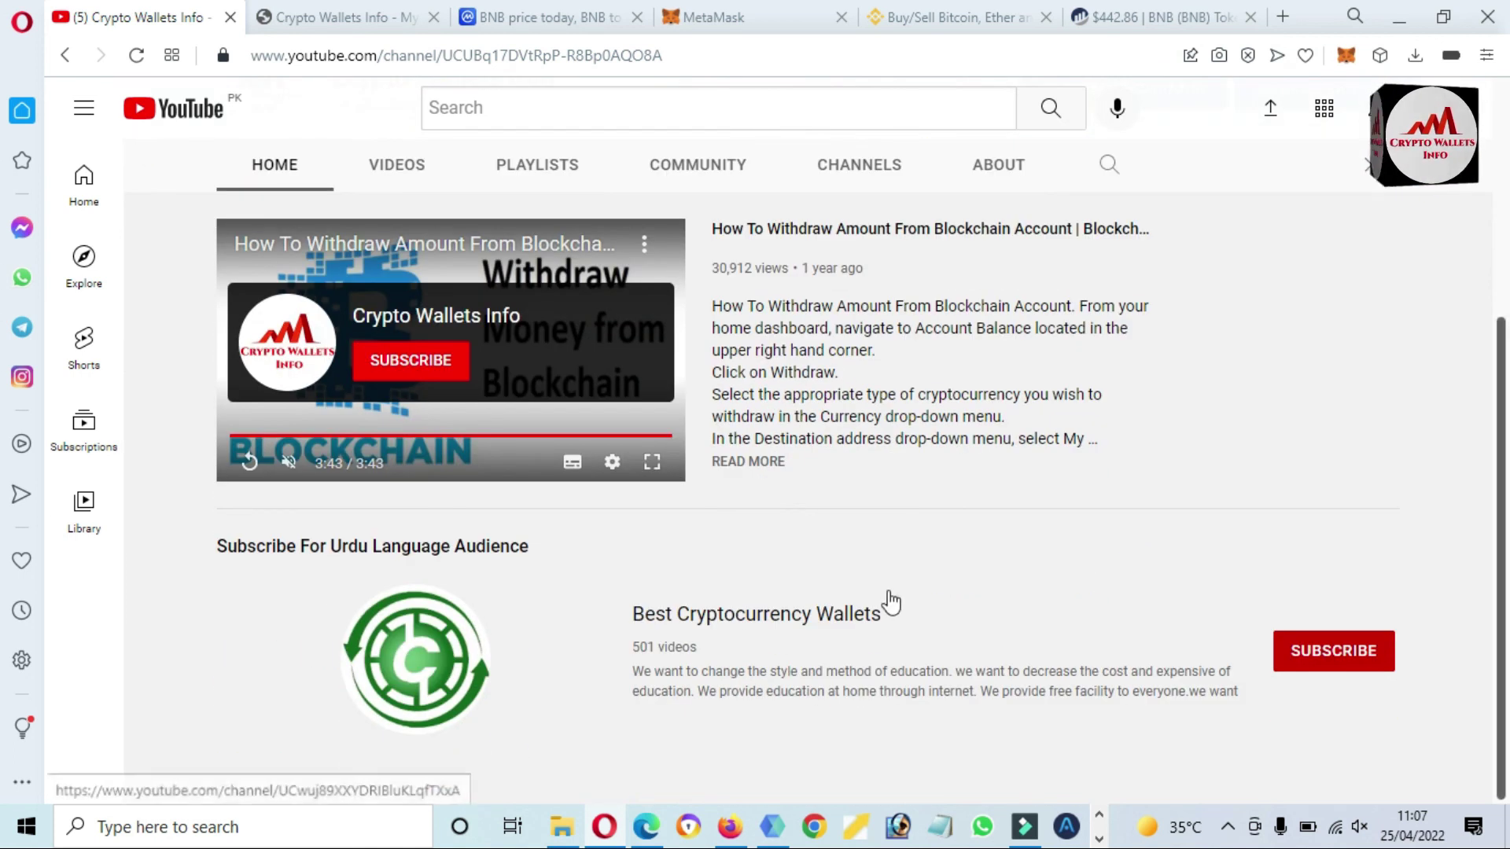
{"action": "key", "text": "Home"}
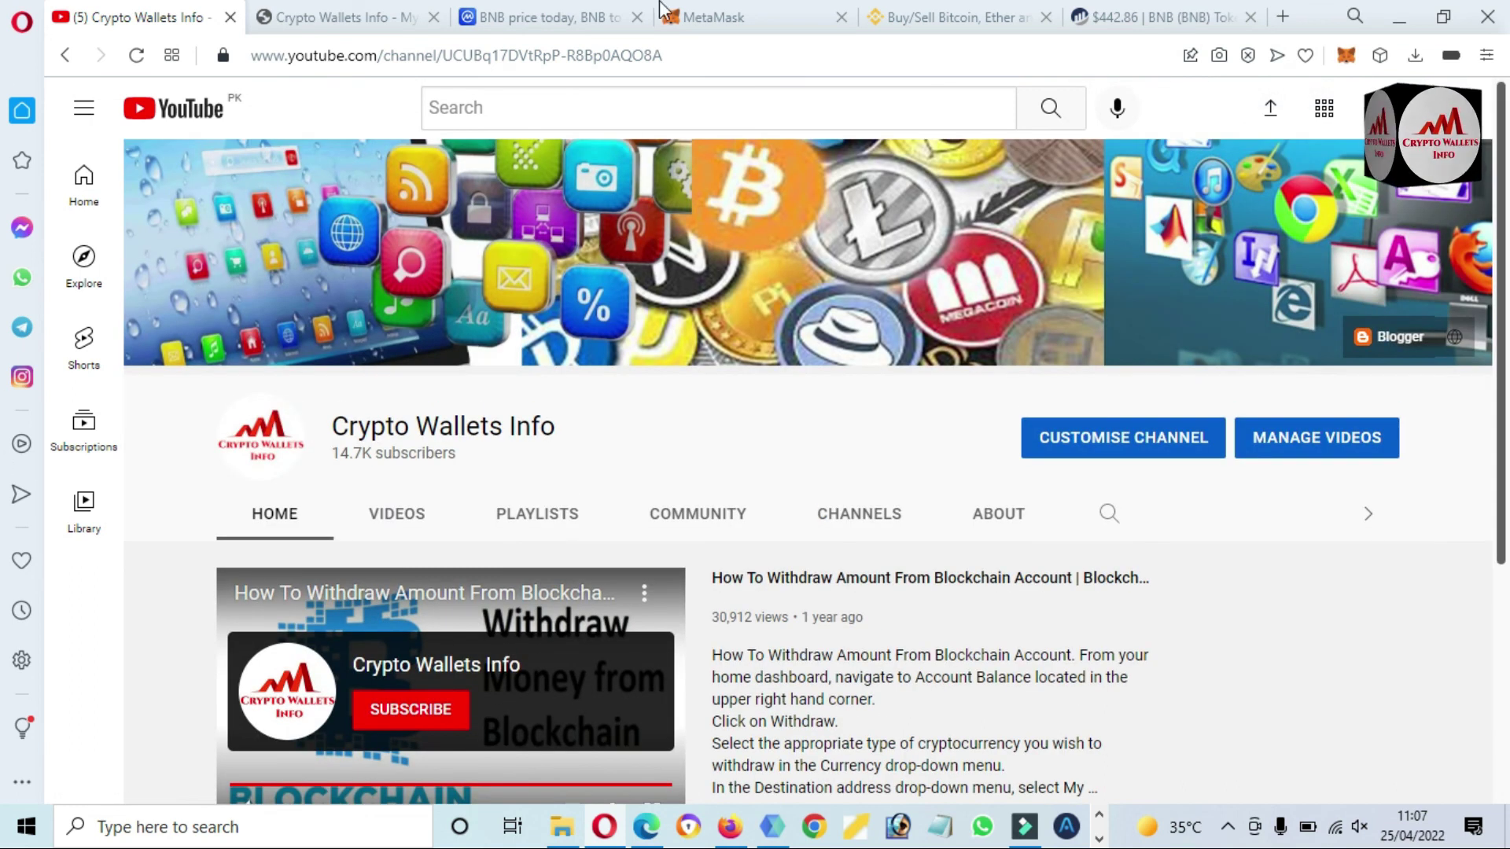
{"action": "left_click", "coordinate": [330, 17]}
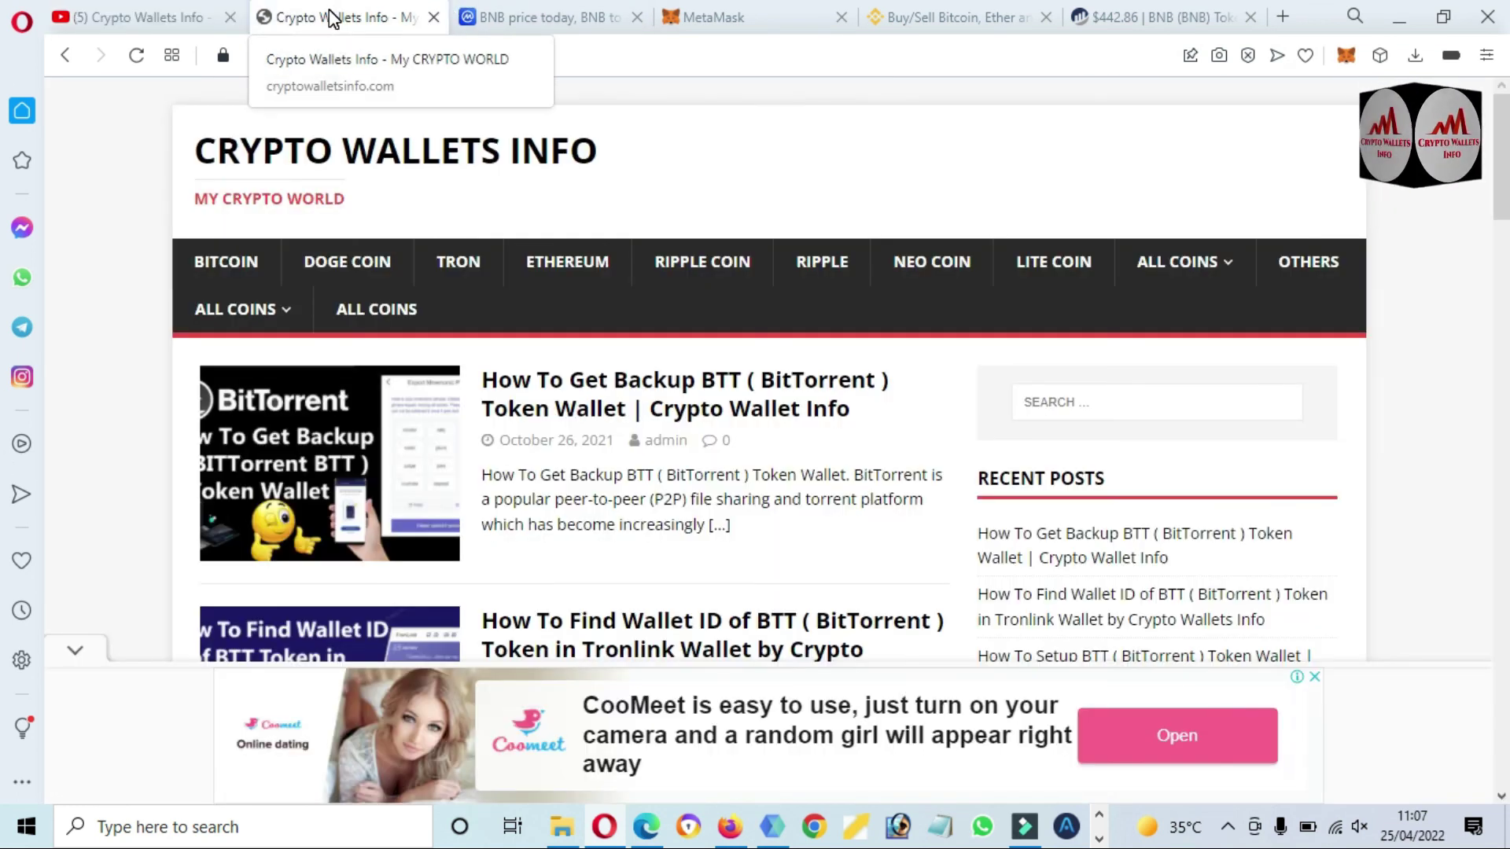